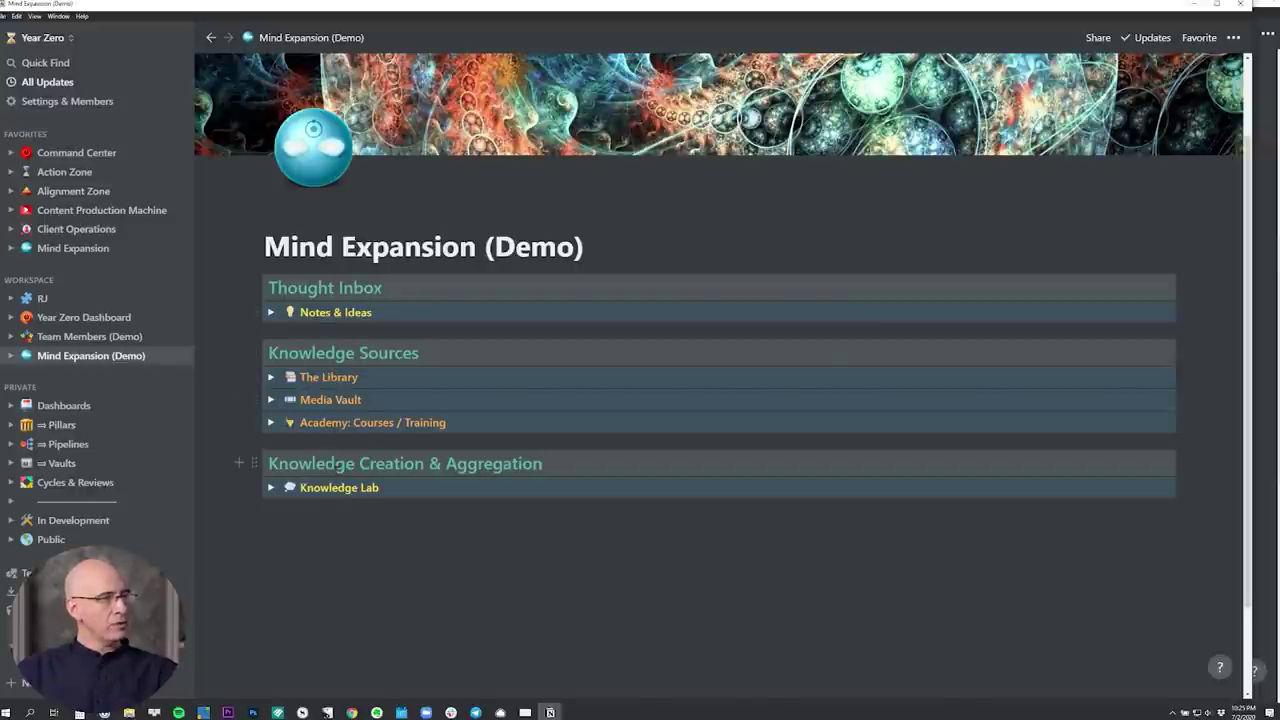
Check the databases nested under the private Vaults page and hide the sidebar.
left_click(11, 463)
scroll(67, 396, "down", 2)
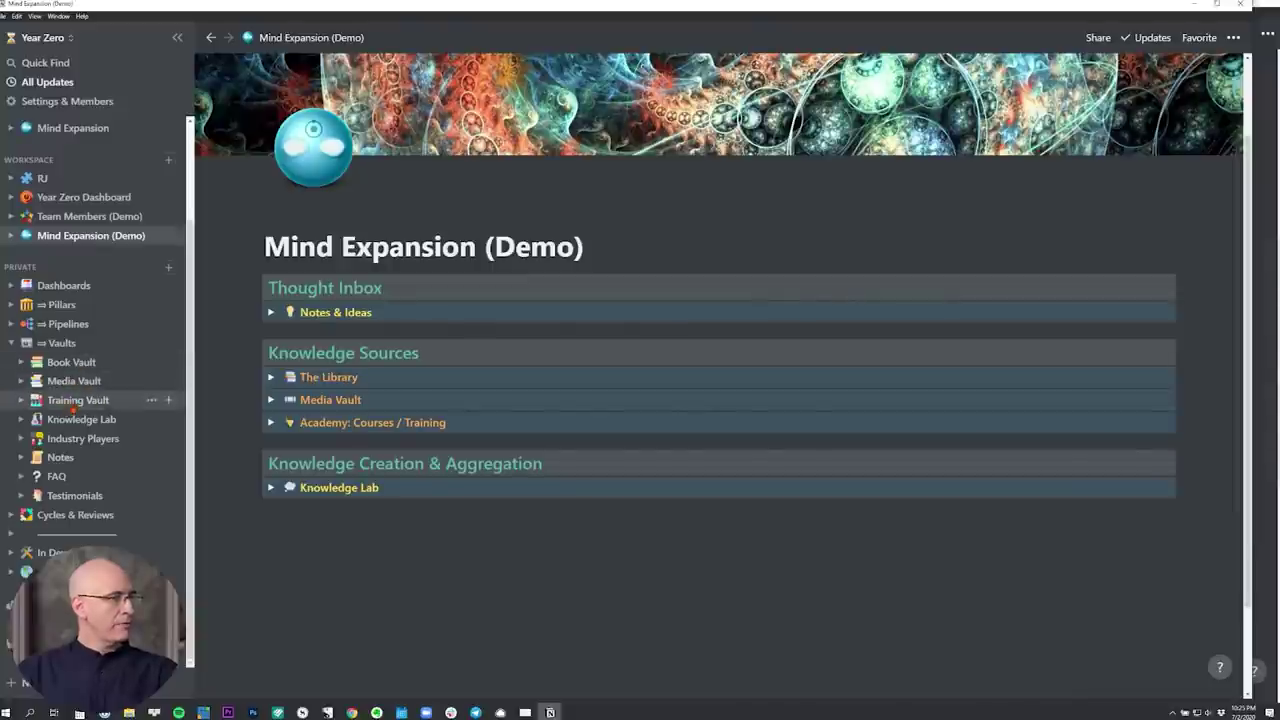
left_click(178, 38)
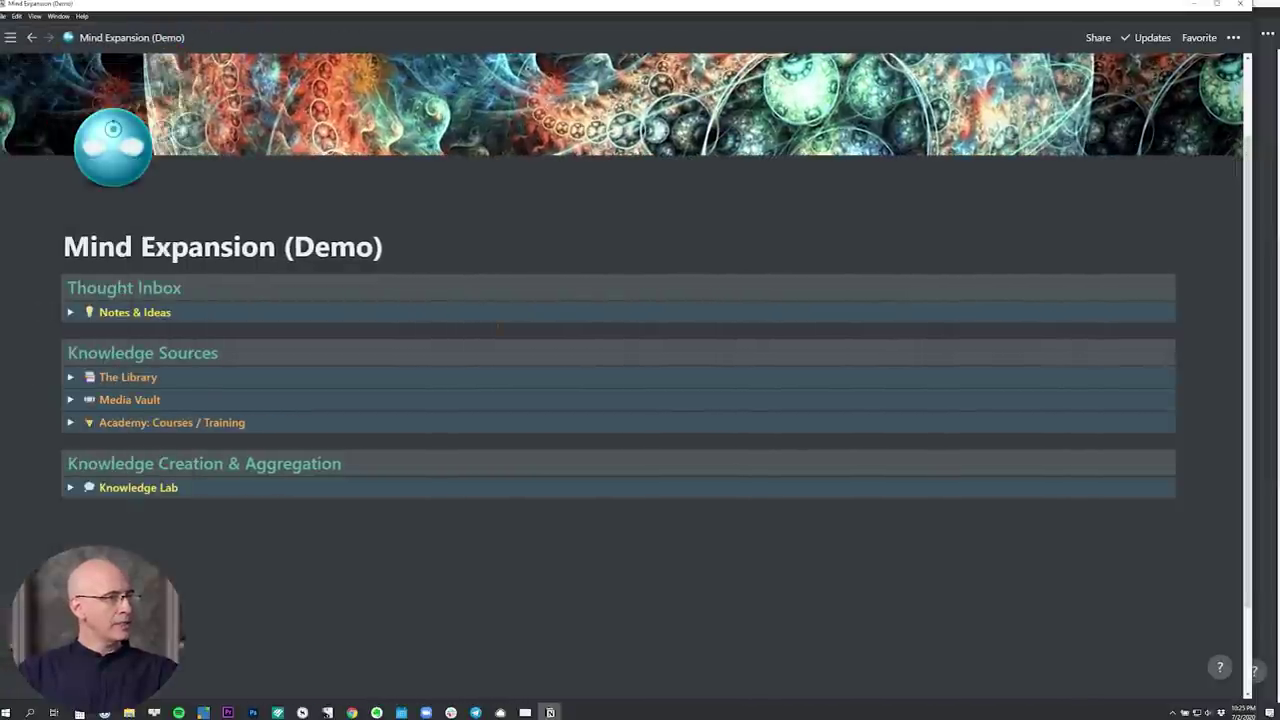
Expand The Library under Knowledge Sources and check the sort rules of the Book Vault's Master Table.
key("ctrl+plus")
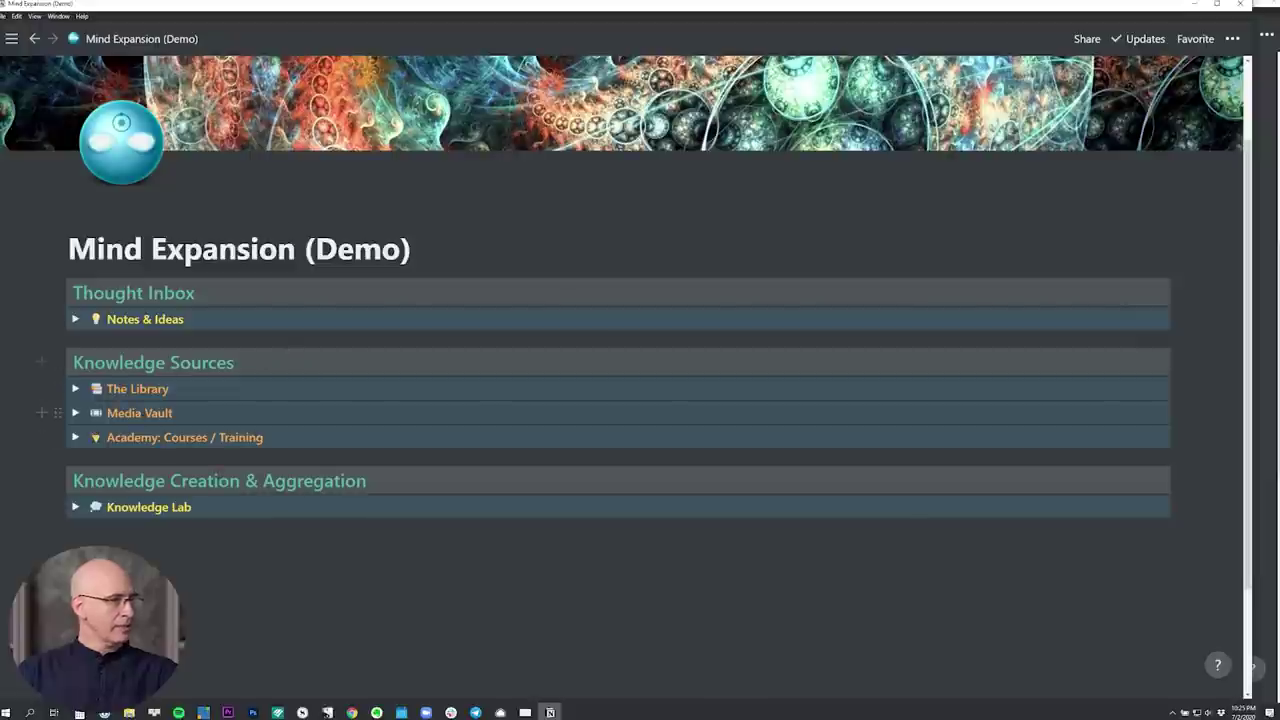
left_click(75, 388)
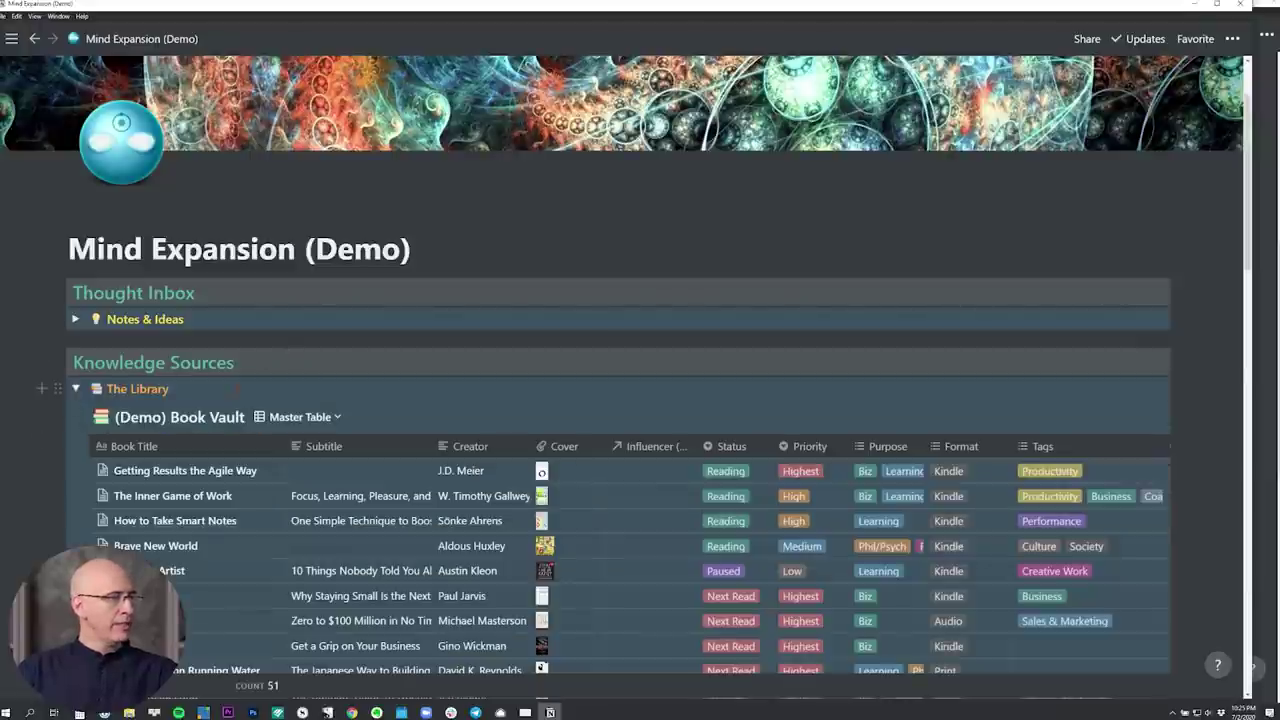
scroll(240, 392, "down", 2)
scroll(240, 392, "down", 2)
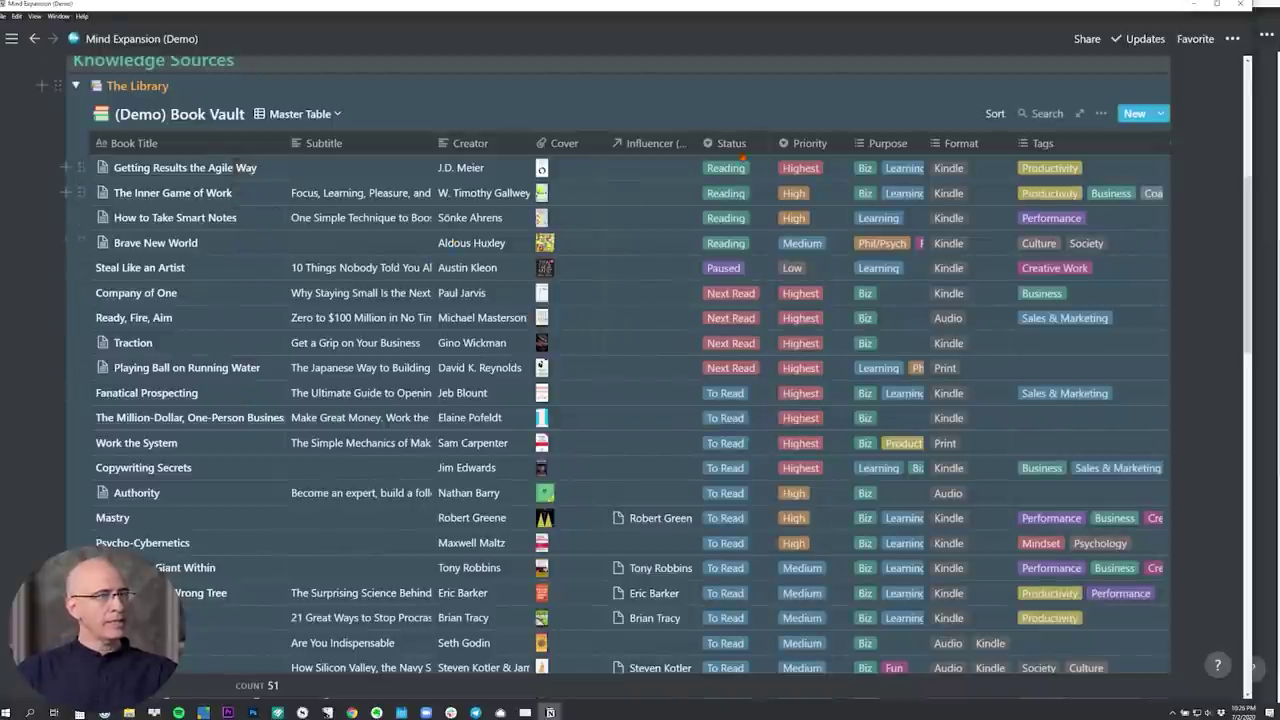
left_click(995, 114)
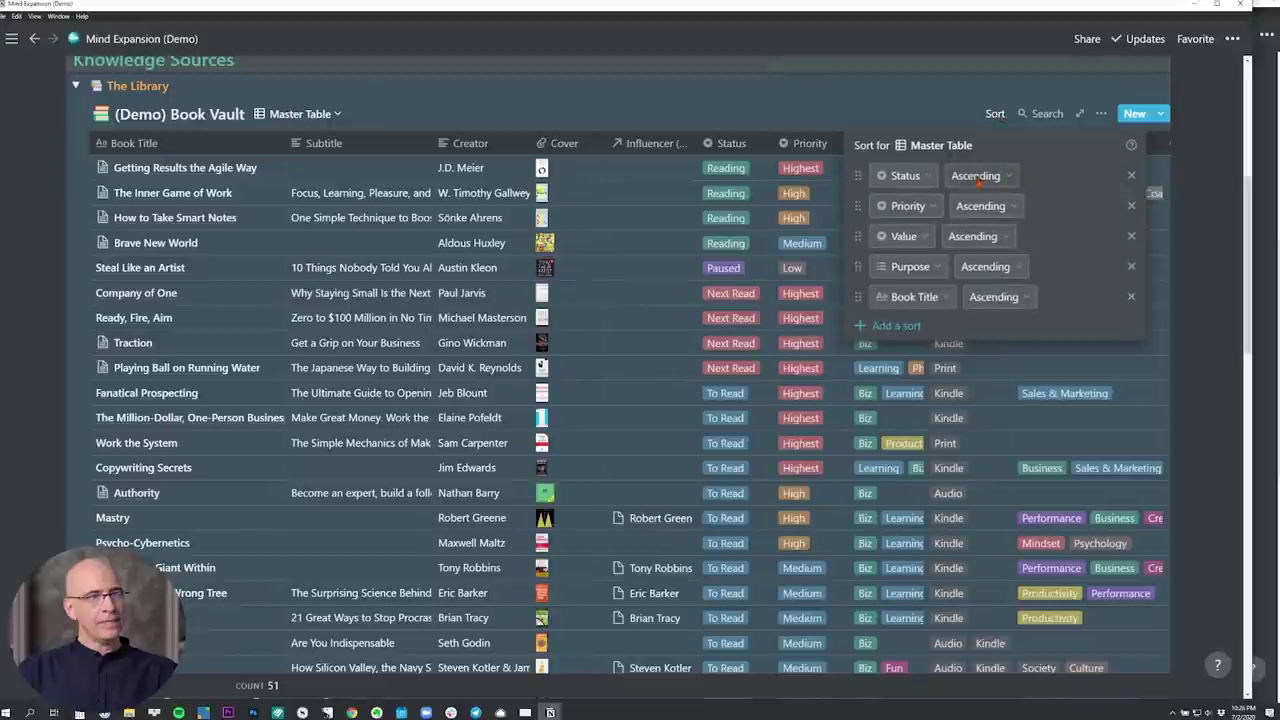
left_click(840, 196)
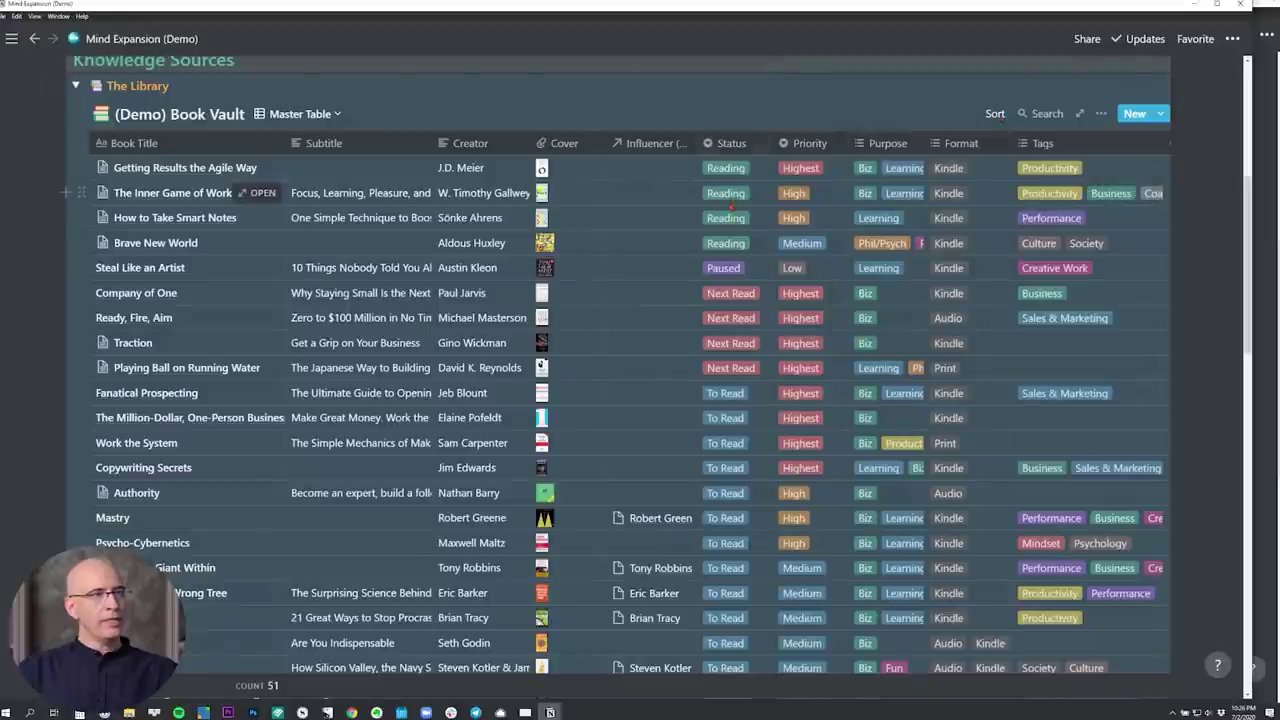
Examine how the Book Vault's entries are ordered by status and priority, along with their purpose, format and tags.
scroll(720, 220, "down", 1)
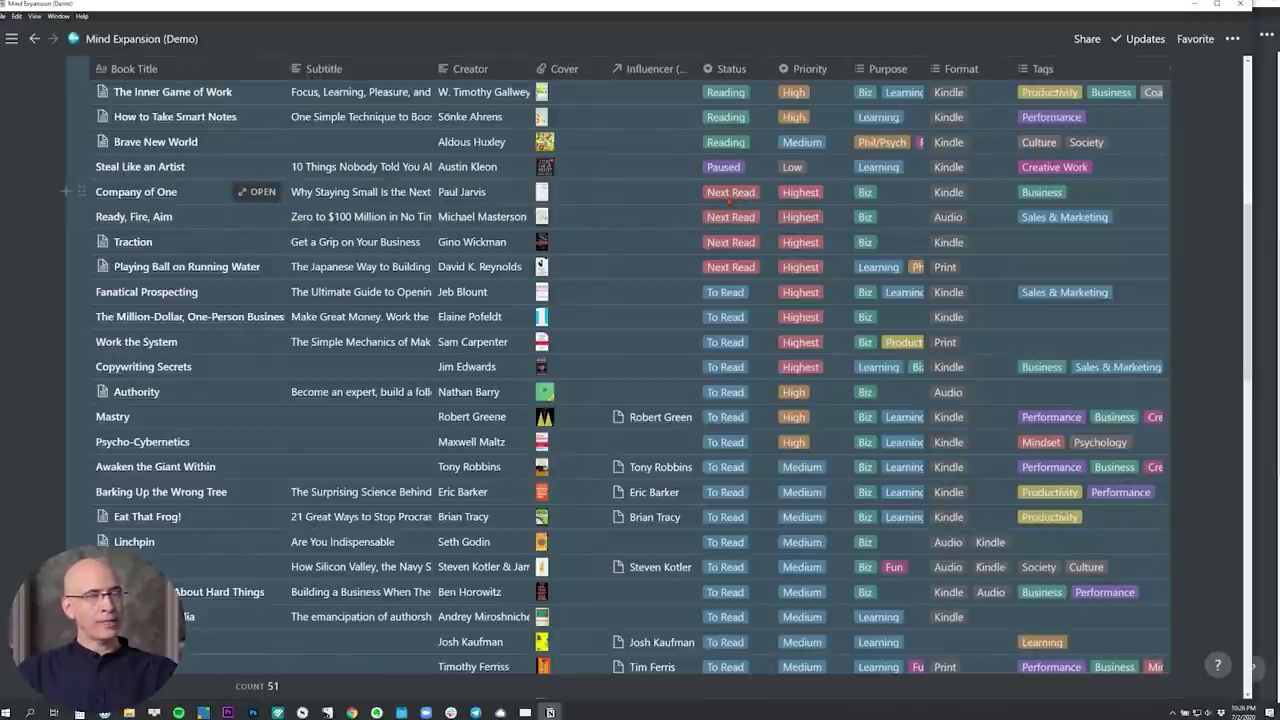
scroll(729, 201, "down", 1)
scroll(729, 210, "down", 2)
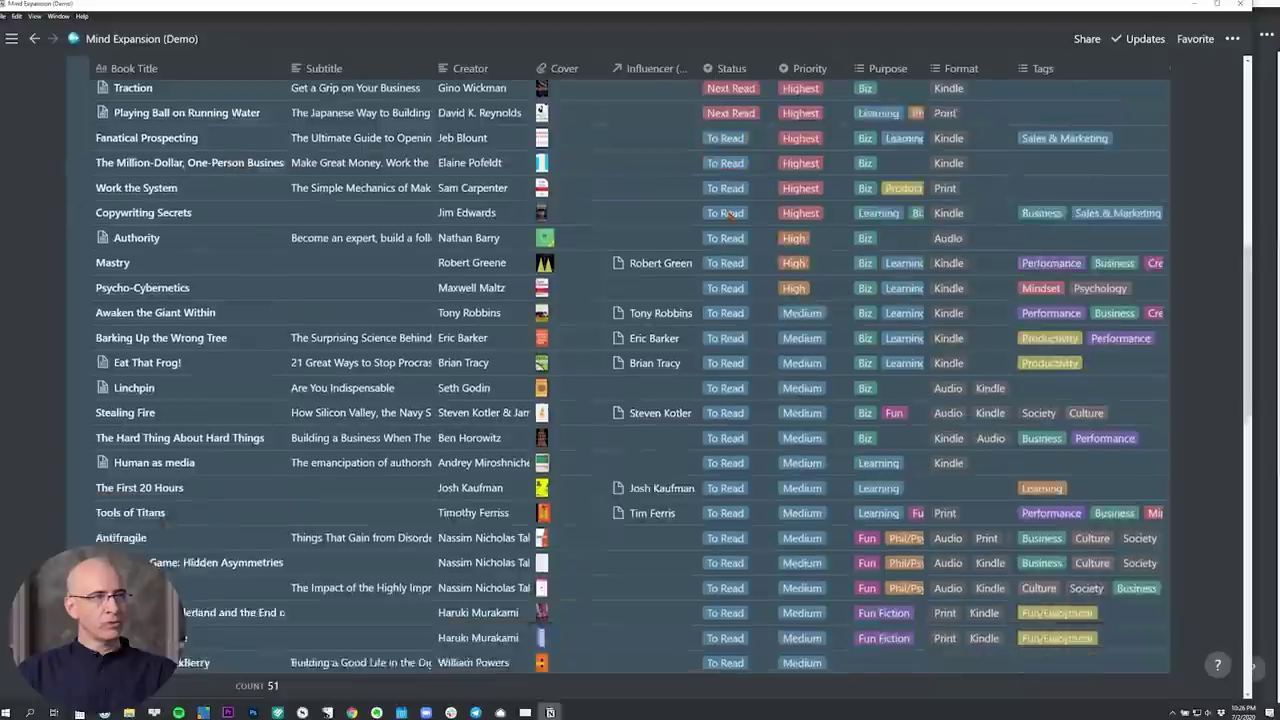
scroll(730, 215, "down", 5)
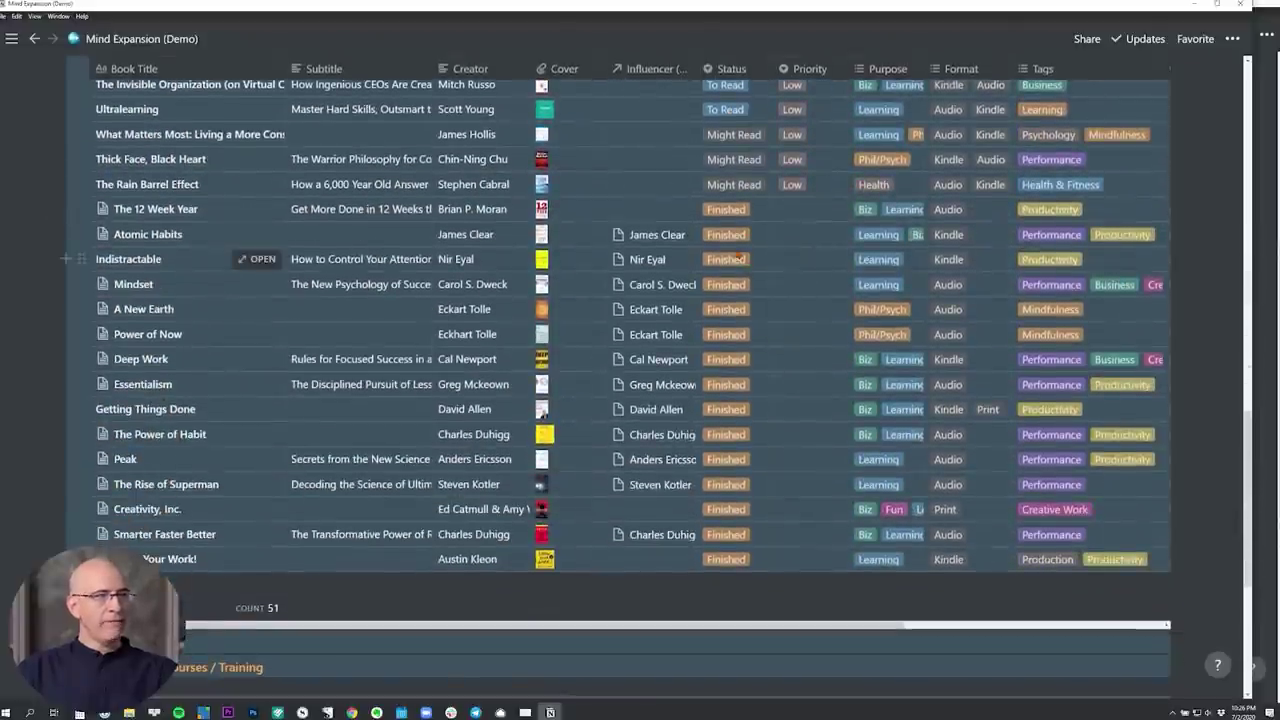
scroll(738, 259, "up", 1)
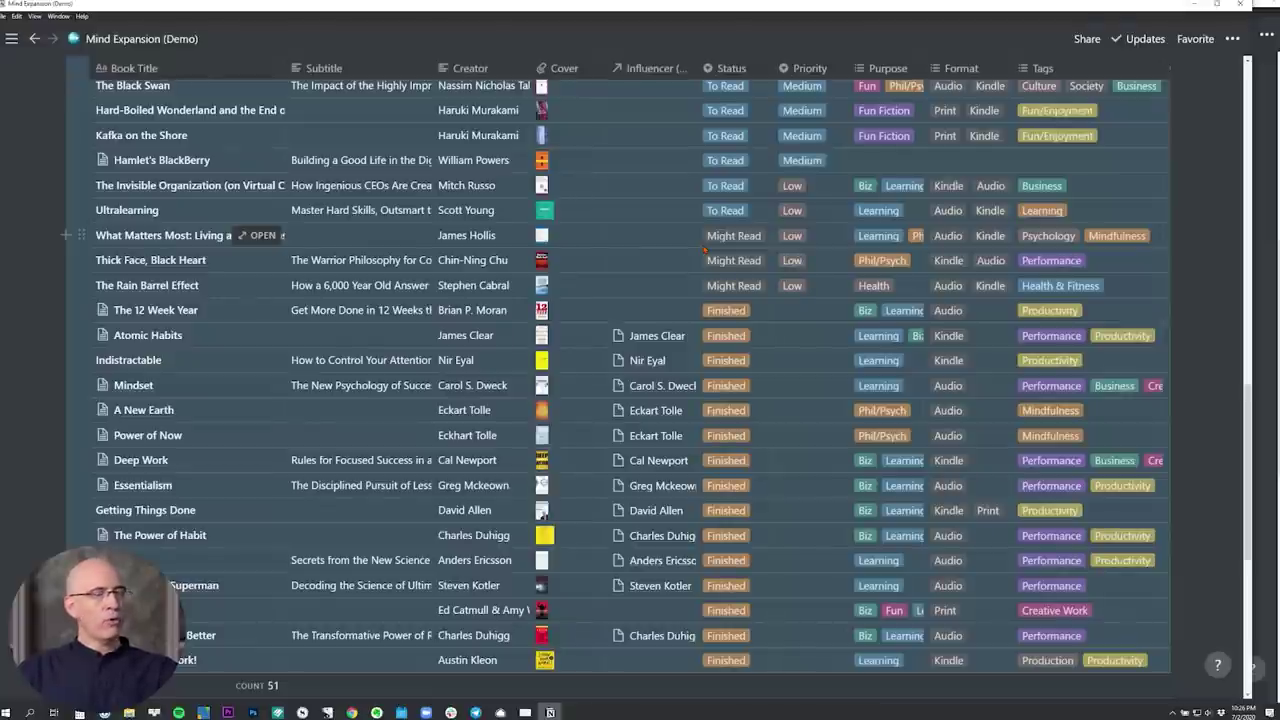
scroll(705, 250, "up", 10)
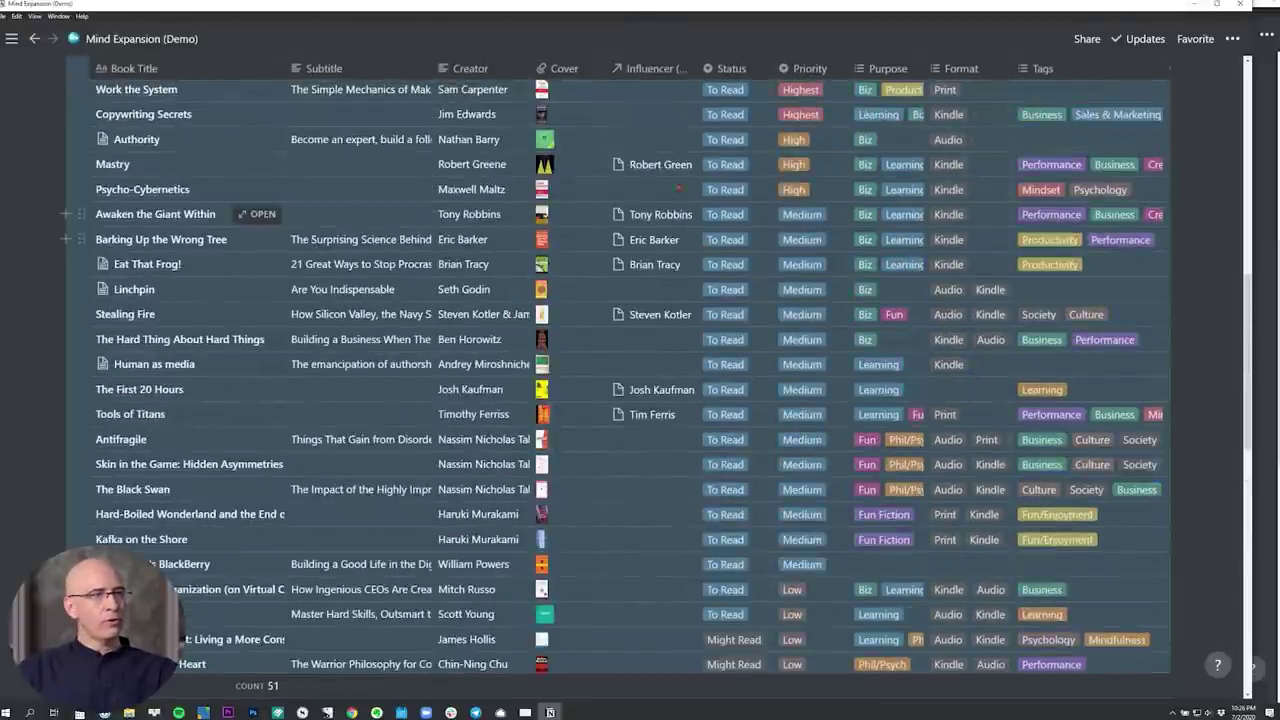
scroll(692, 165, "down", 15)
scroll(729, 413, "up", 6)
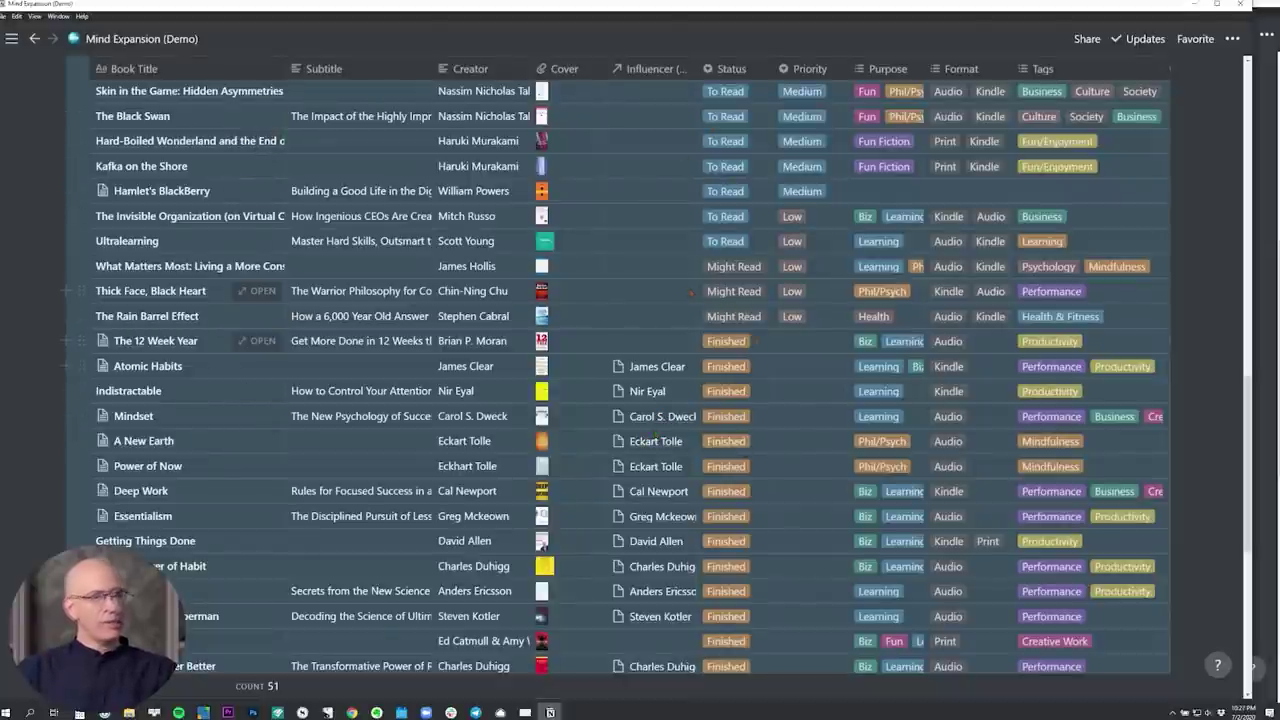
scroll(730, 357, "down", 2)
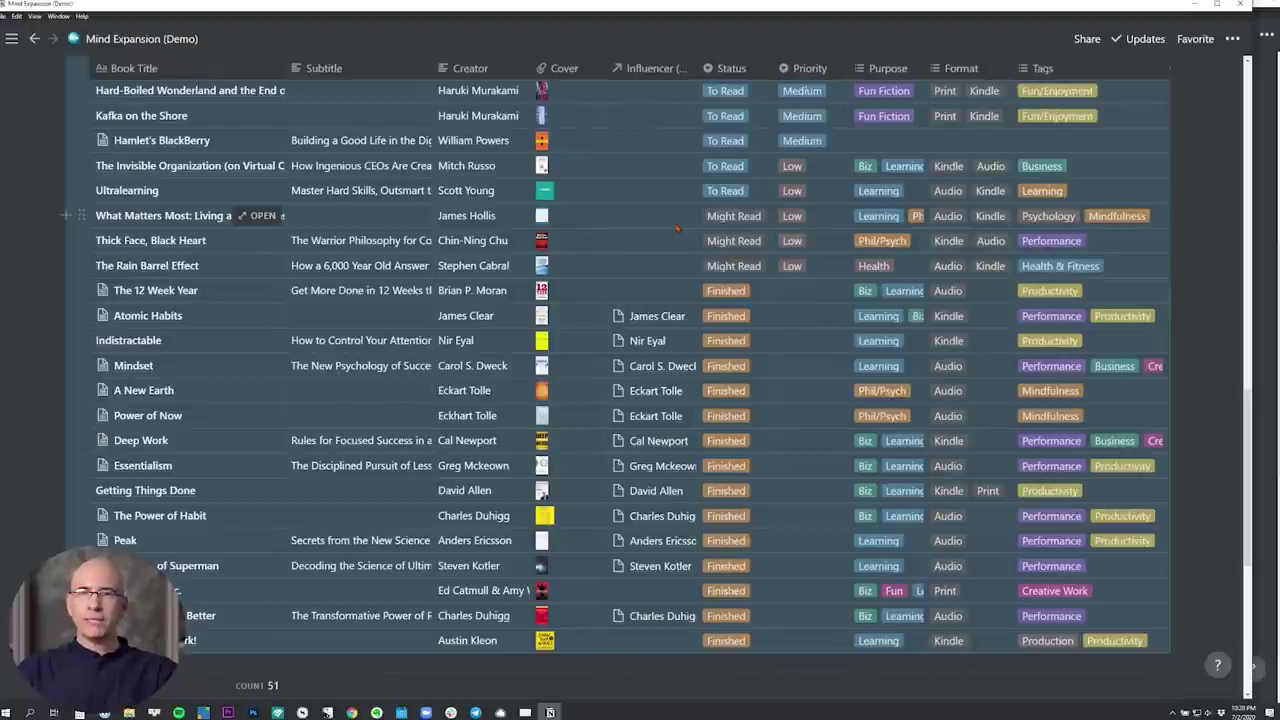
scroll(677, 229, "up", 15)
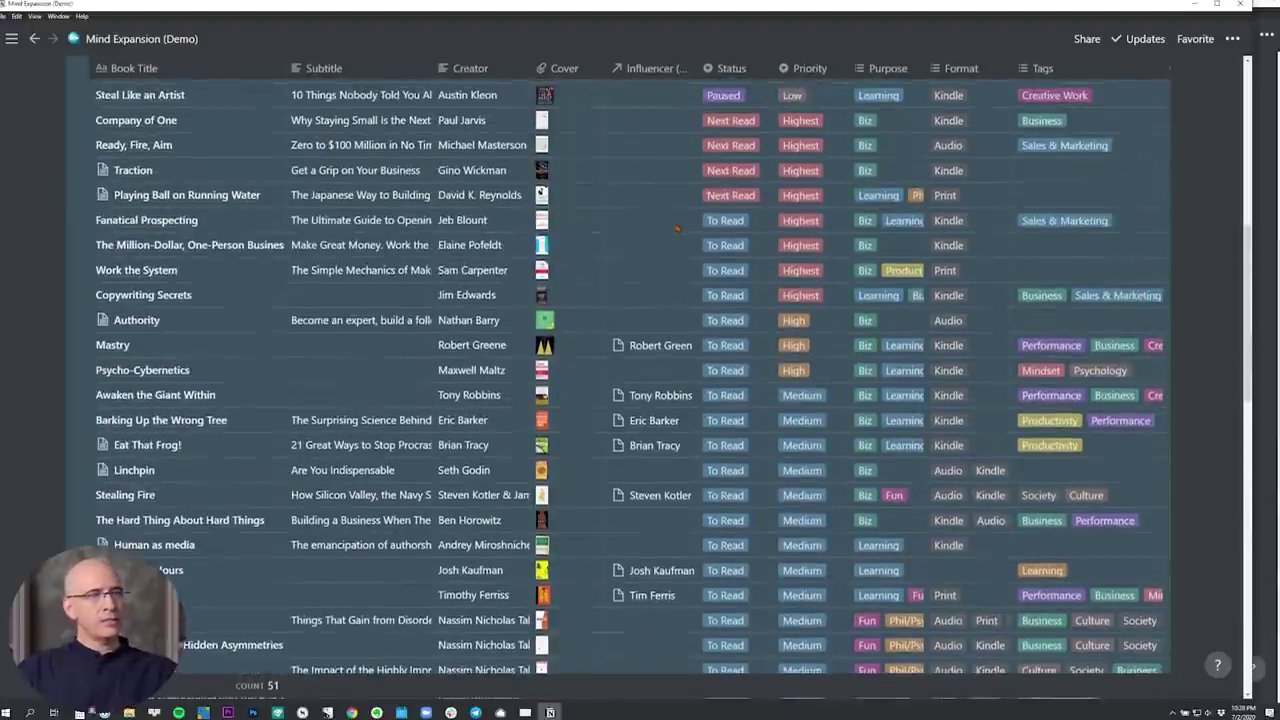
scroll(677, 229, "up", 6)
scroll(600, 250, "down", 3)
scroll(593, 252, "up", 1)
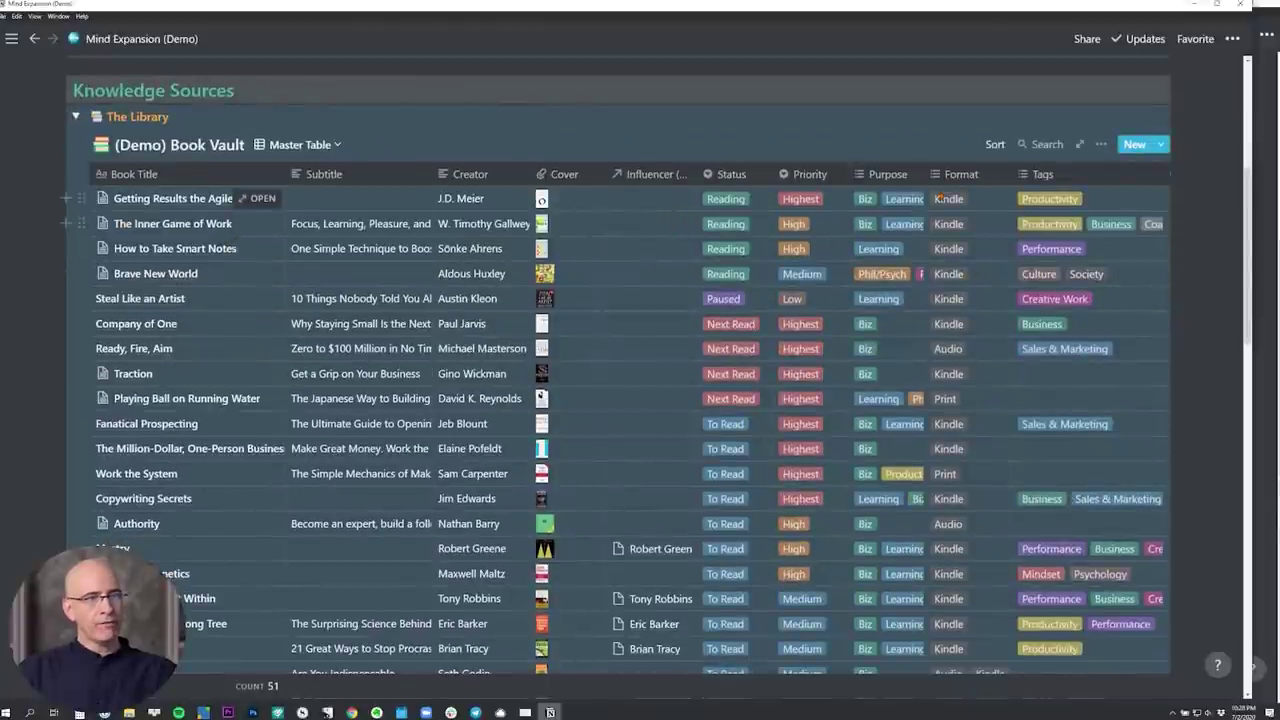
scroll(250, 298, "down", 1)
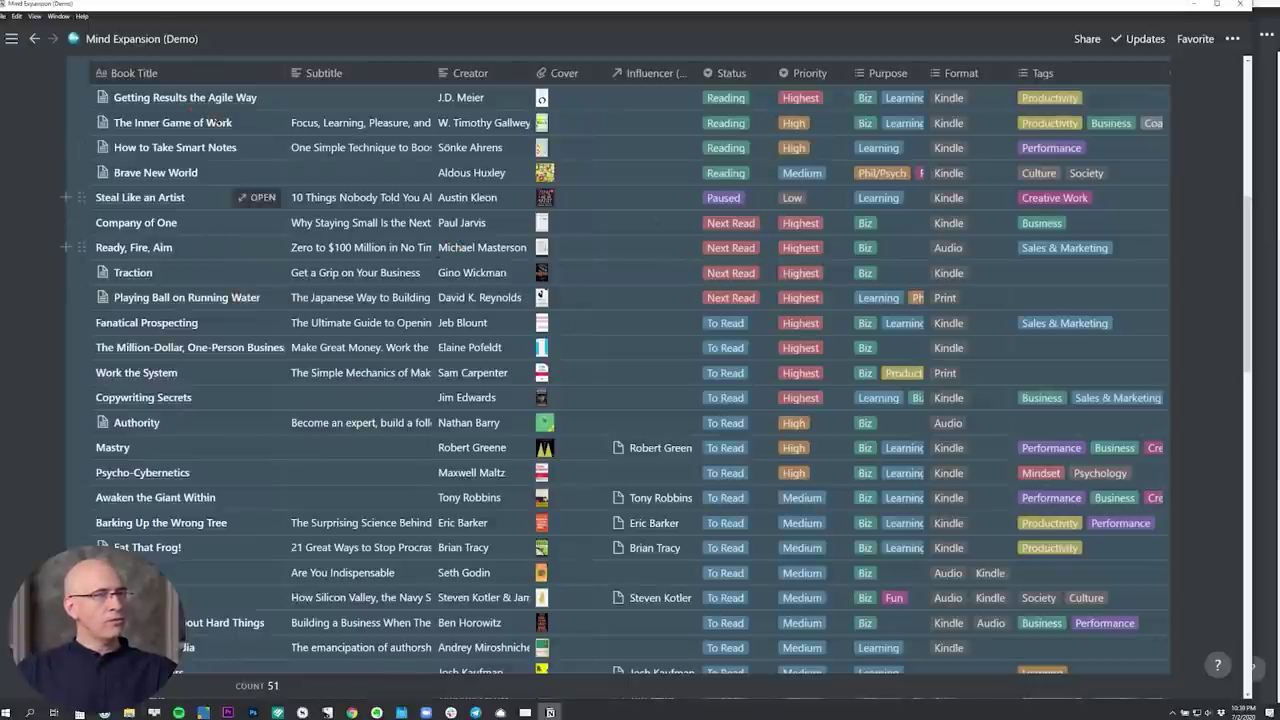
Collapse The Library and expand the Media Vault to show its Master Table View.
scroll(66, 197, "up", 10)
left_click(77, 167)
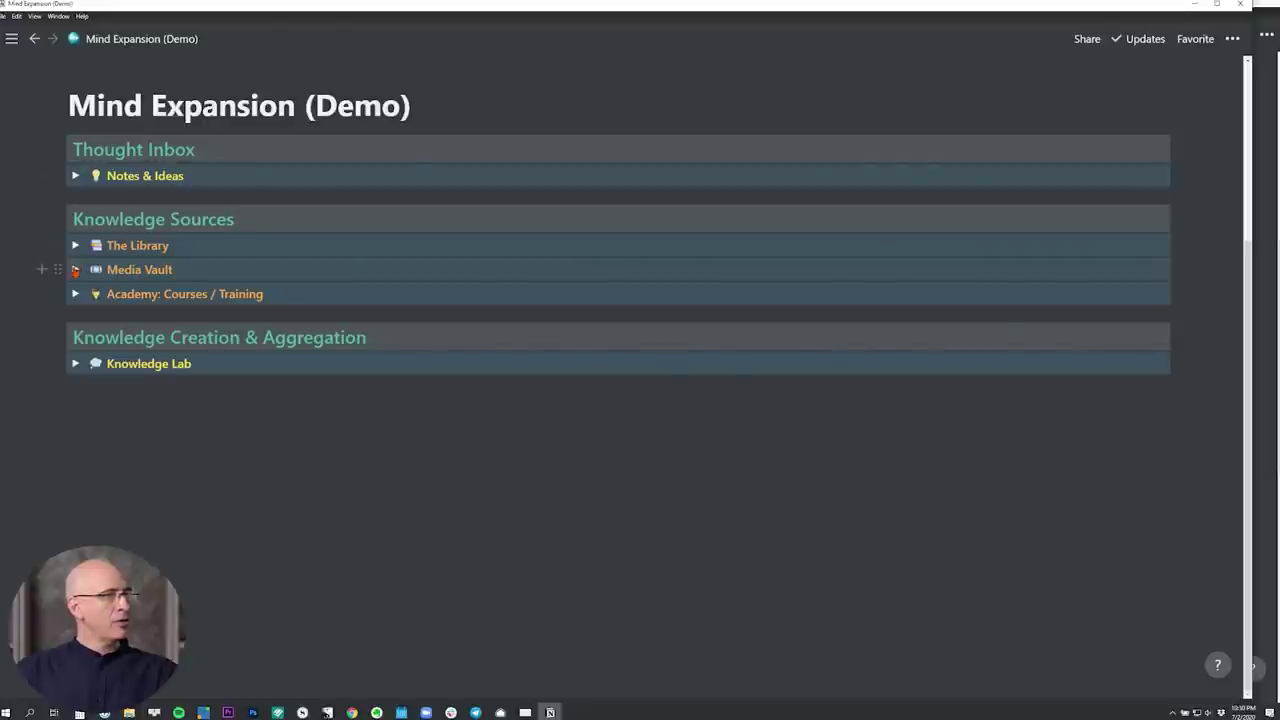
left_click(75, 269)
scroll(75, 269, "down", 3)
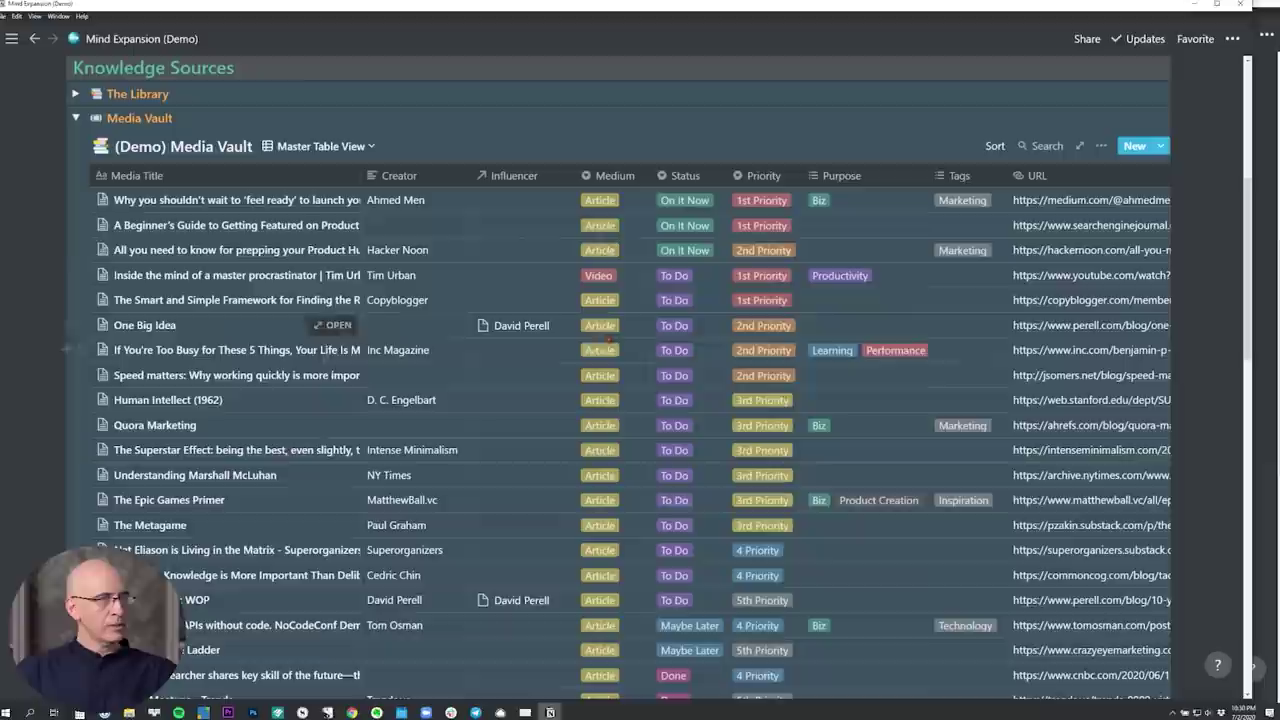
Examine the Media Vault's entries through the whole list, comparing their medium, status and priority.
scroll(584, 351, "down", 1)
scroll(584, 351, "down", 2)
scroll(584, 350, "up", 3)
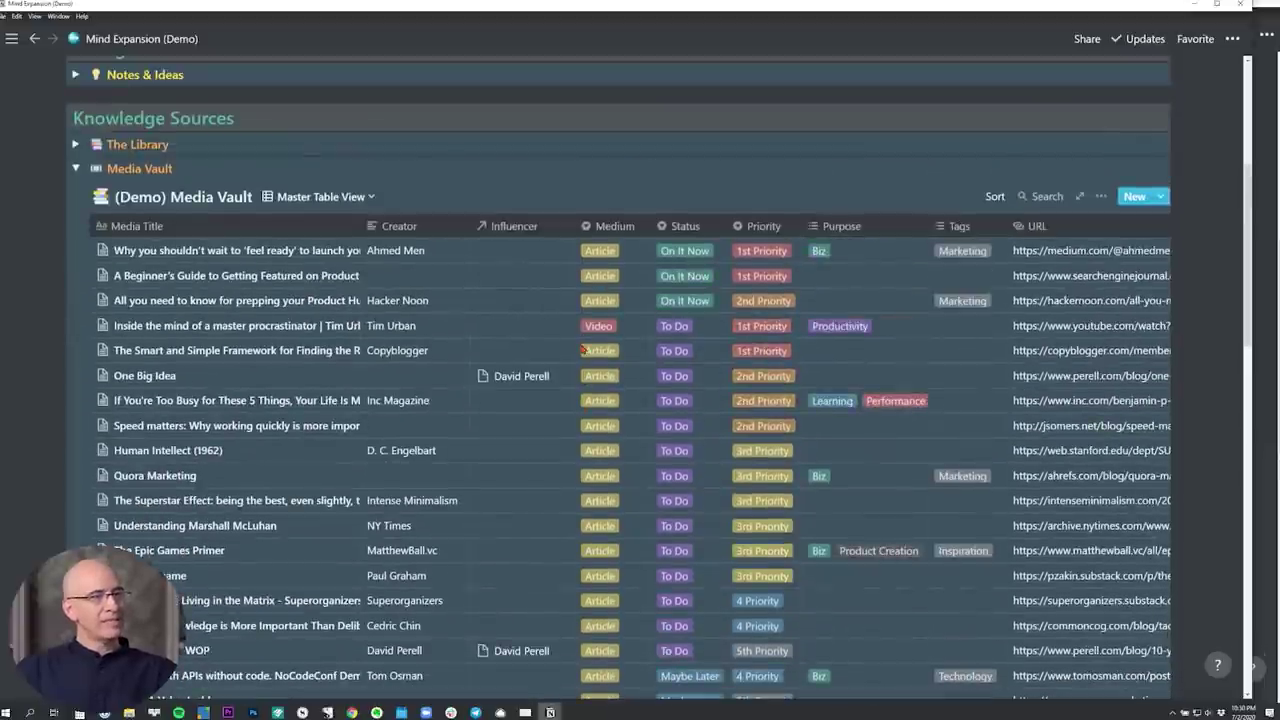
scroll(551, 365, "down", 4)
scroll(551, 365, "down", 10)
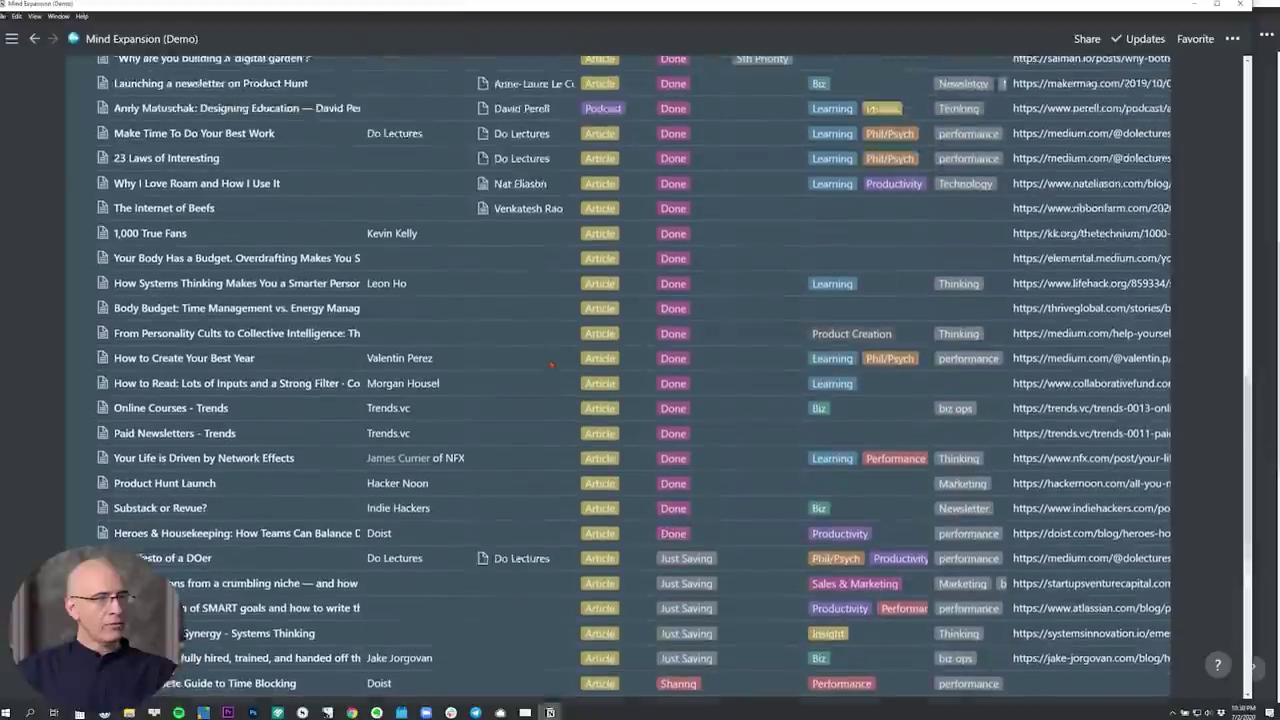
scroll(551, 365, "up", 10)
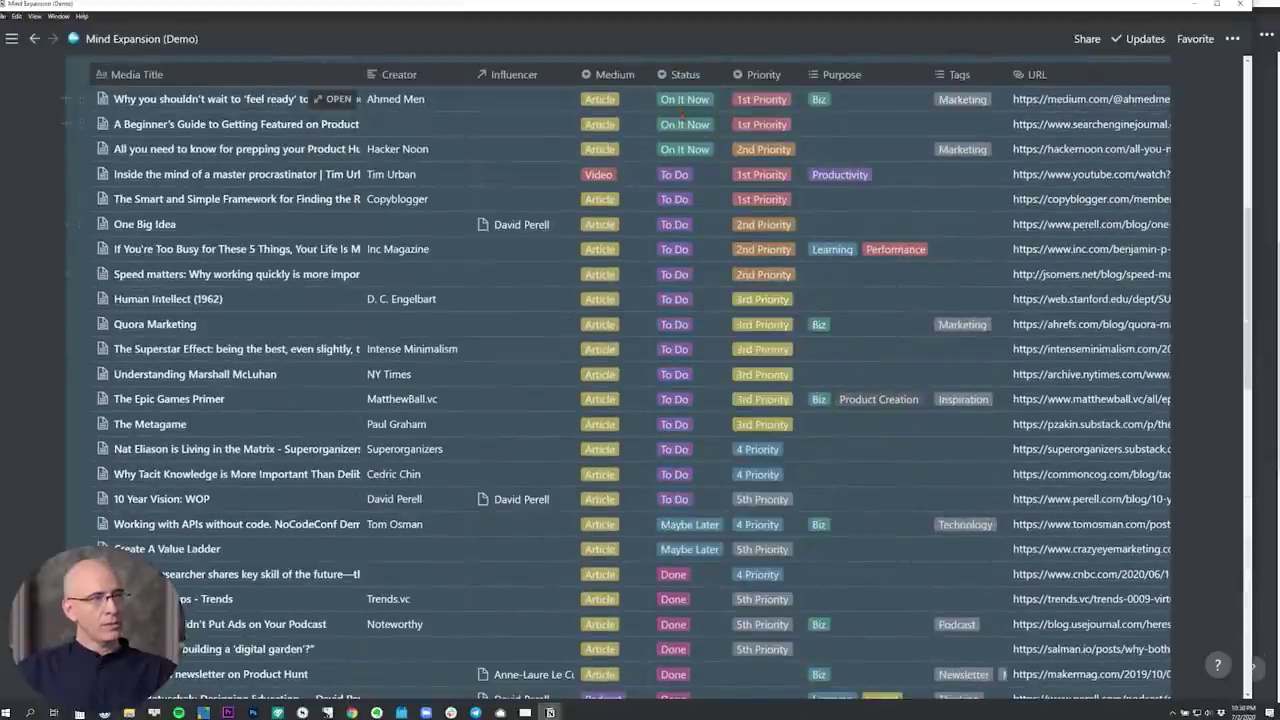
scroll(654, 290, "down", 3)
scroll(654, 295, "up", 3)
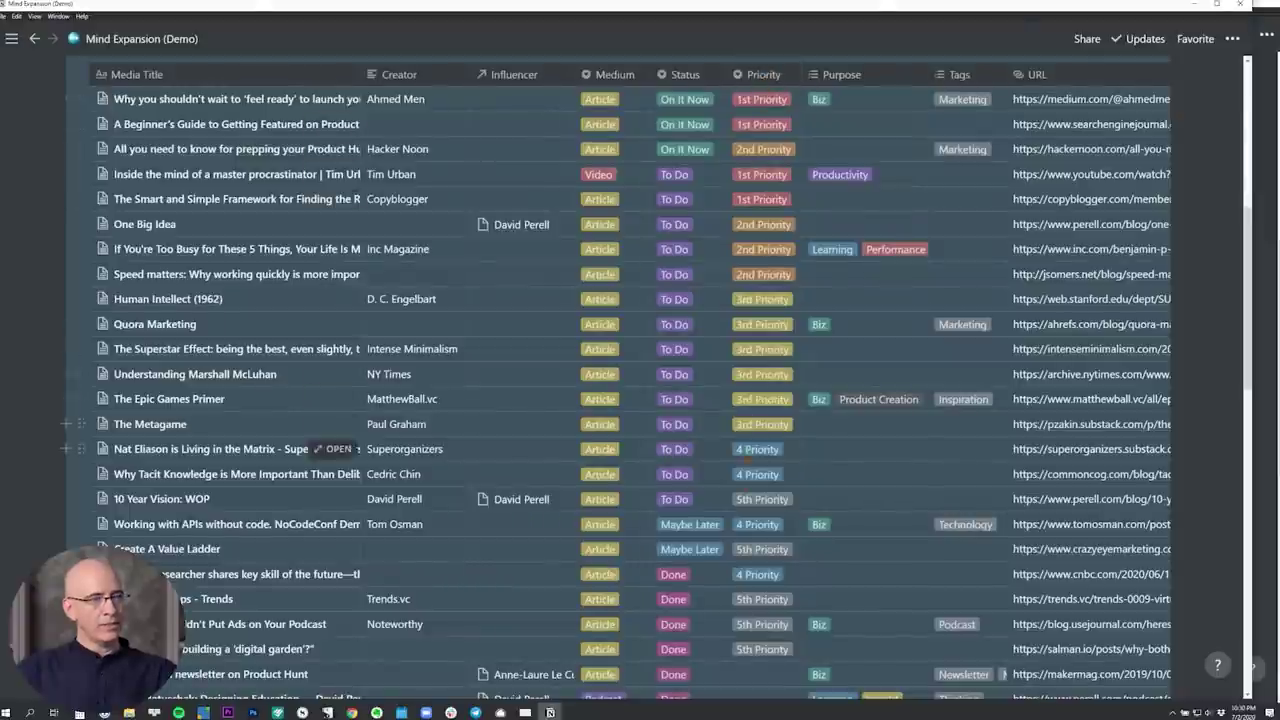
scroll(683, 346, "down", 8)
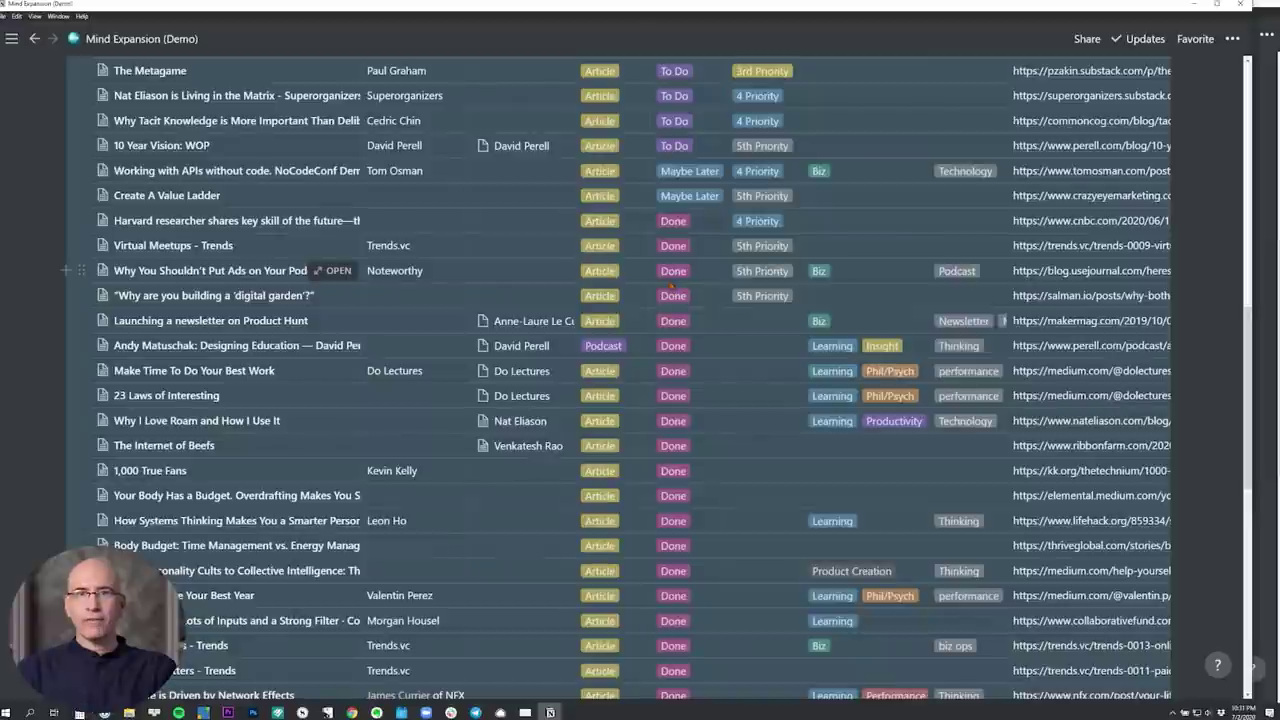
scroll(672, 287, "up", 2)
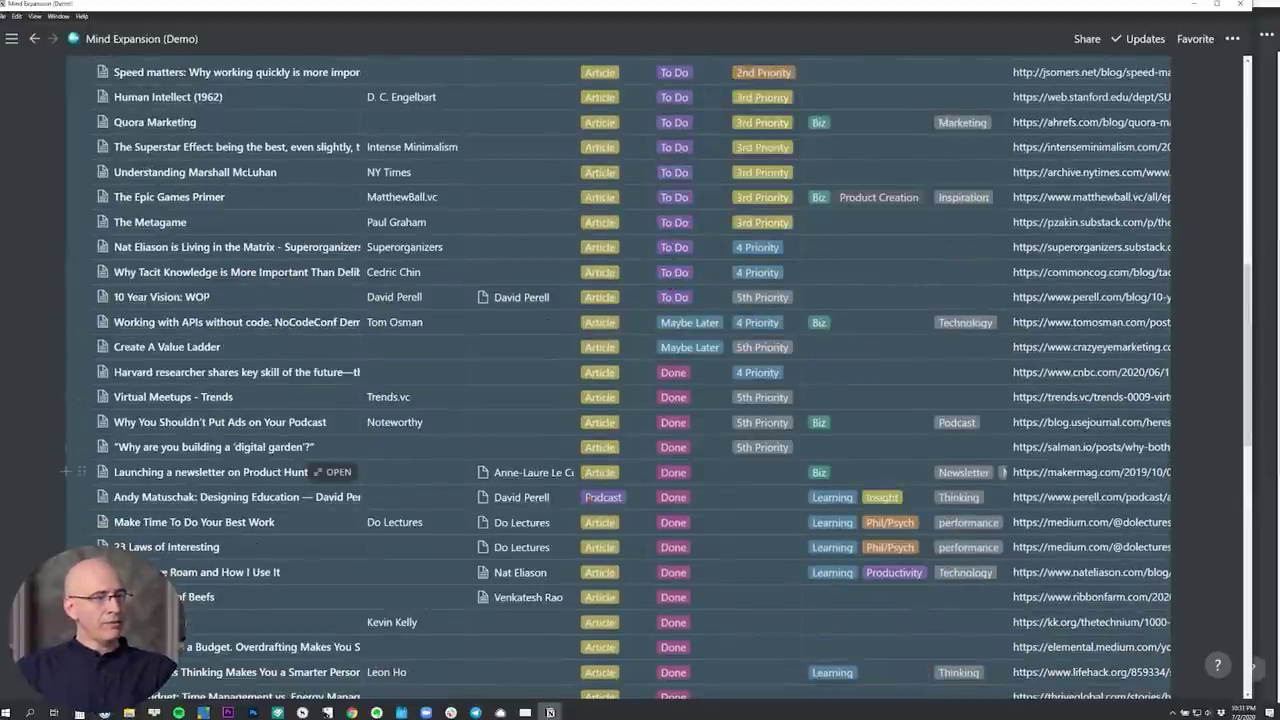
scroll(672, 400, "up", 3)
scroll(640, 380, "up", 1)
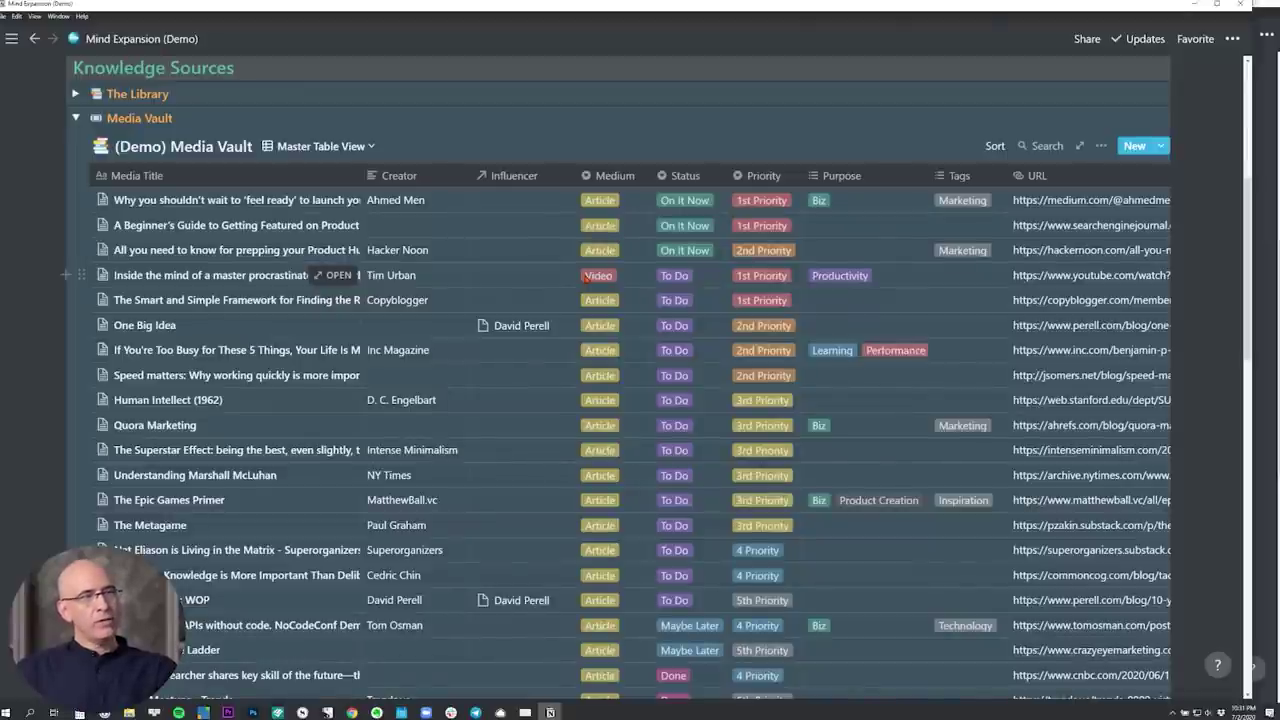
scroll(595, 450, "down", 3)
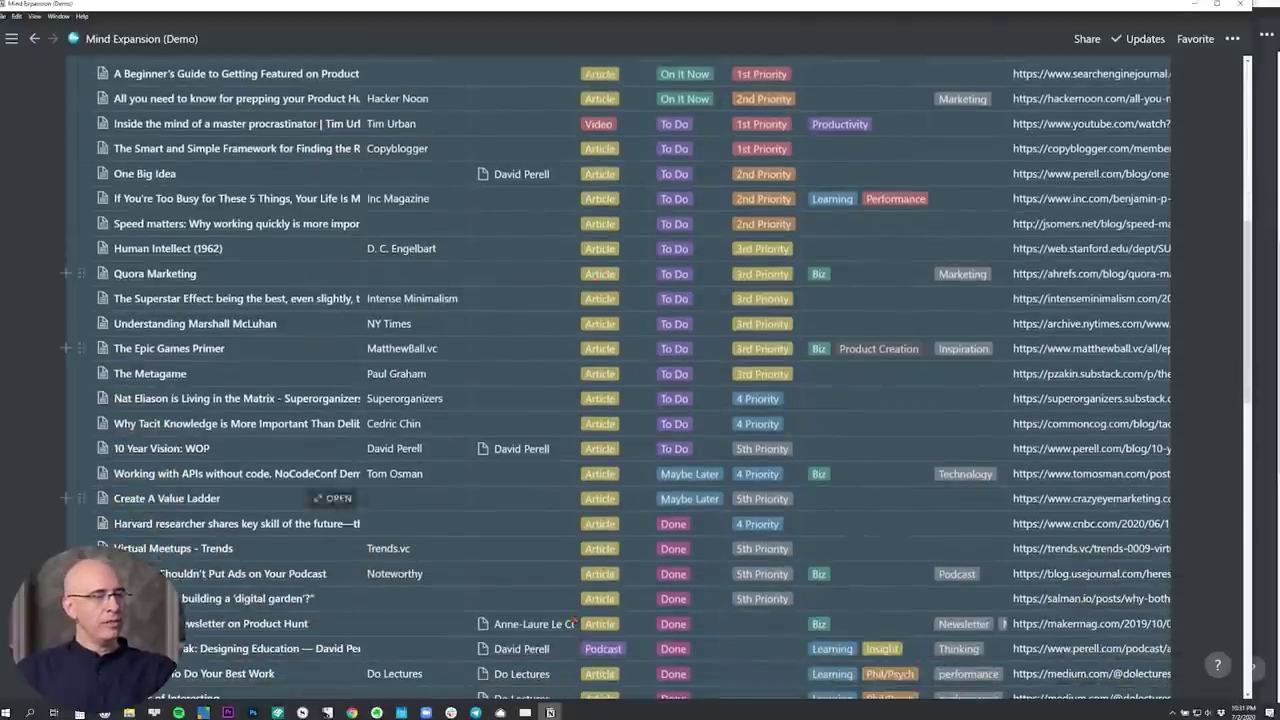
Collapse the Media Vault and expand Academy: Courses / Training to review the Training Vault's programs.
scroll(595, 500, "up", 4)
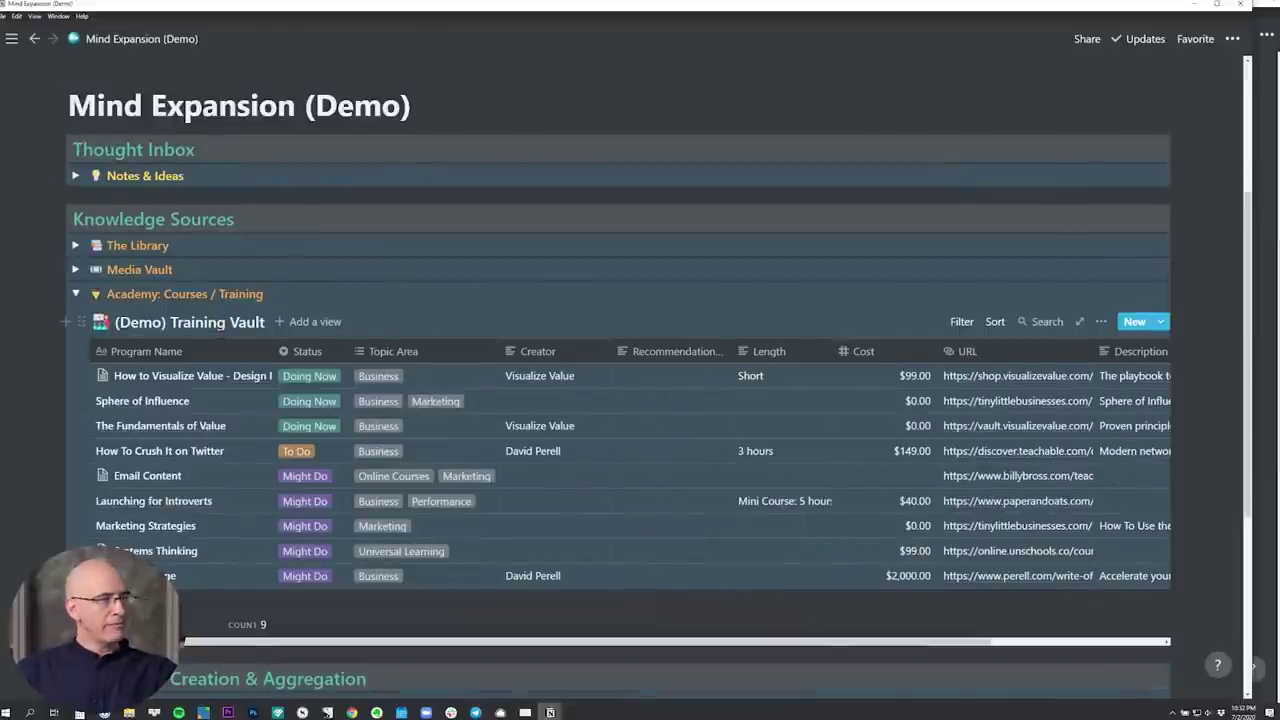
scroll(630, 400, "down", 2)
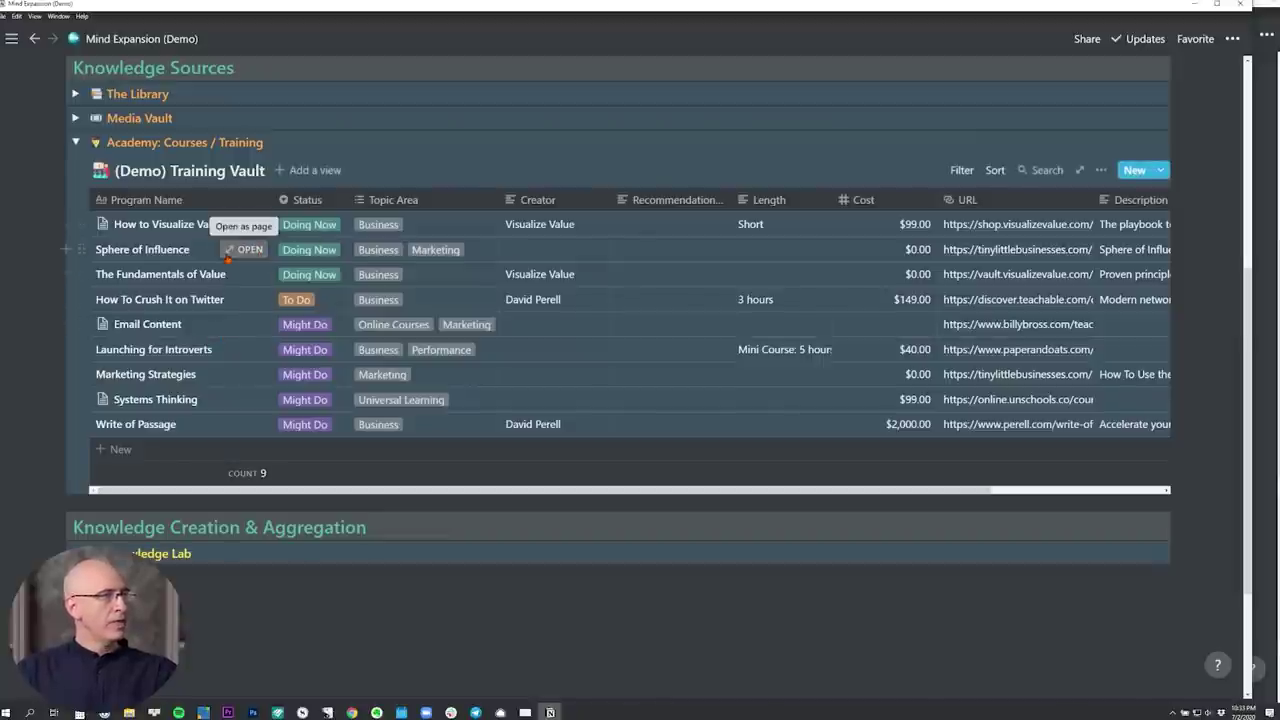
scroll(270, 330, "up", 1)
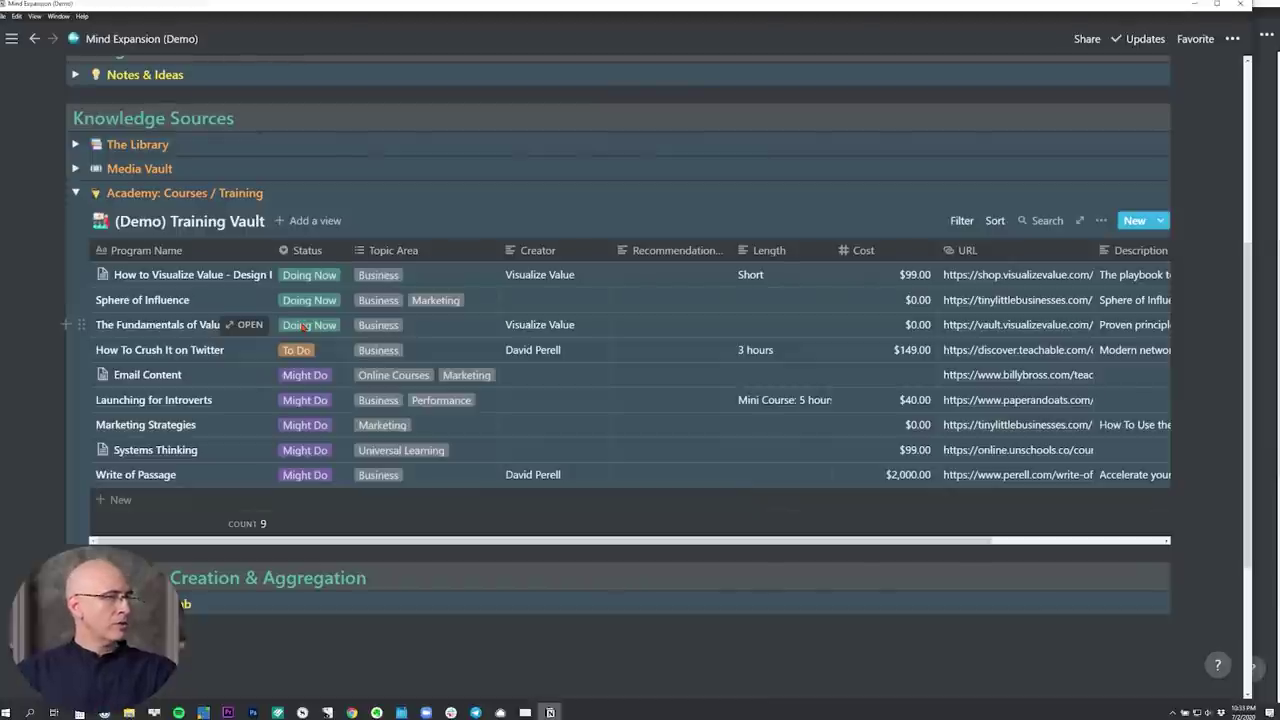
scroll(303, 327, "up", 1)
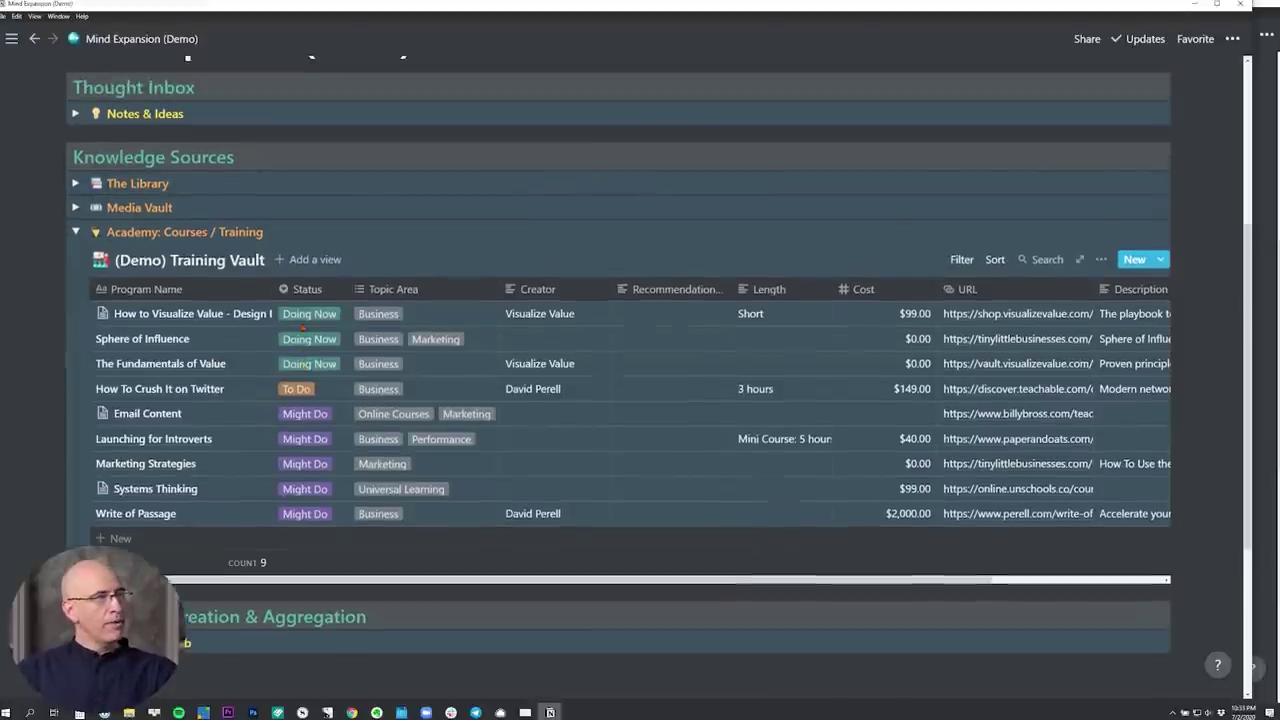
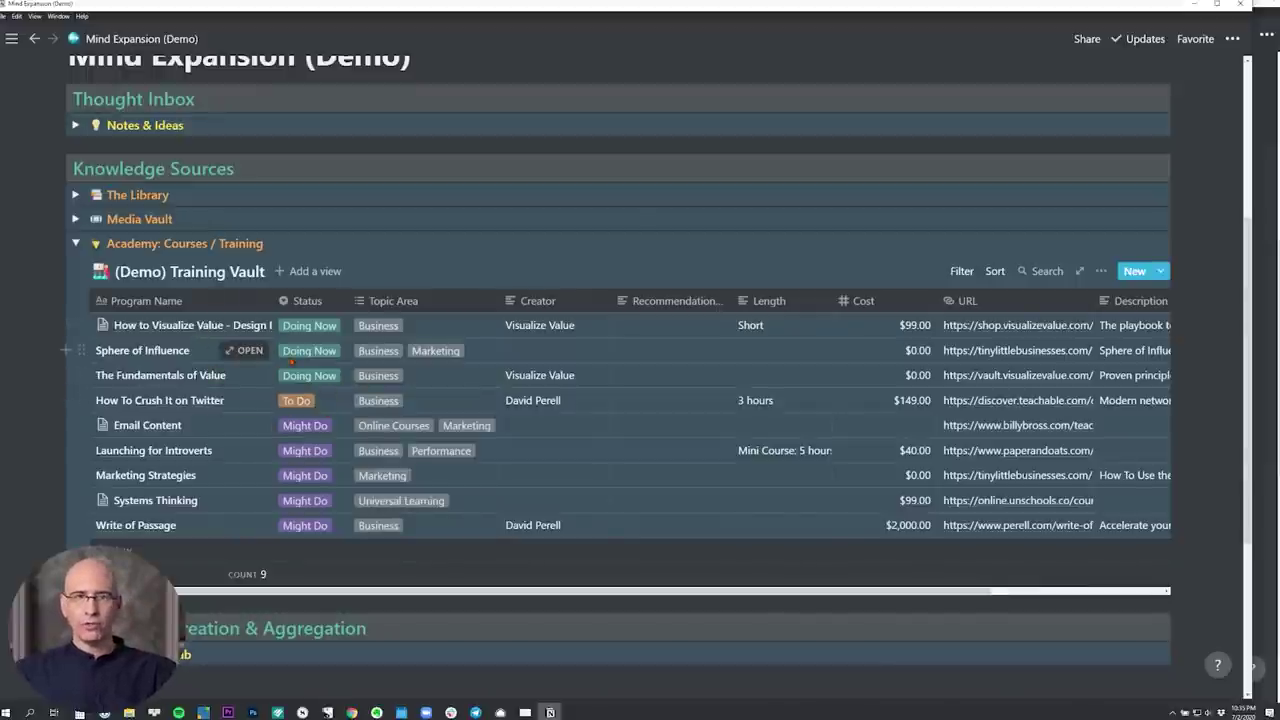
Collapse Academy: Courses / Training and expand Notes & Ideas under Thought Inbox to view its active notes.
left_click(75, 243)
scroll(75, 230, "up", 3)
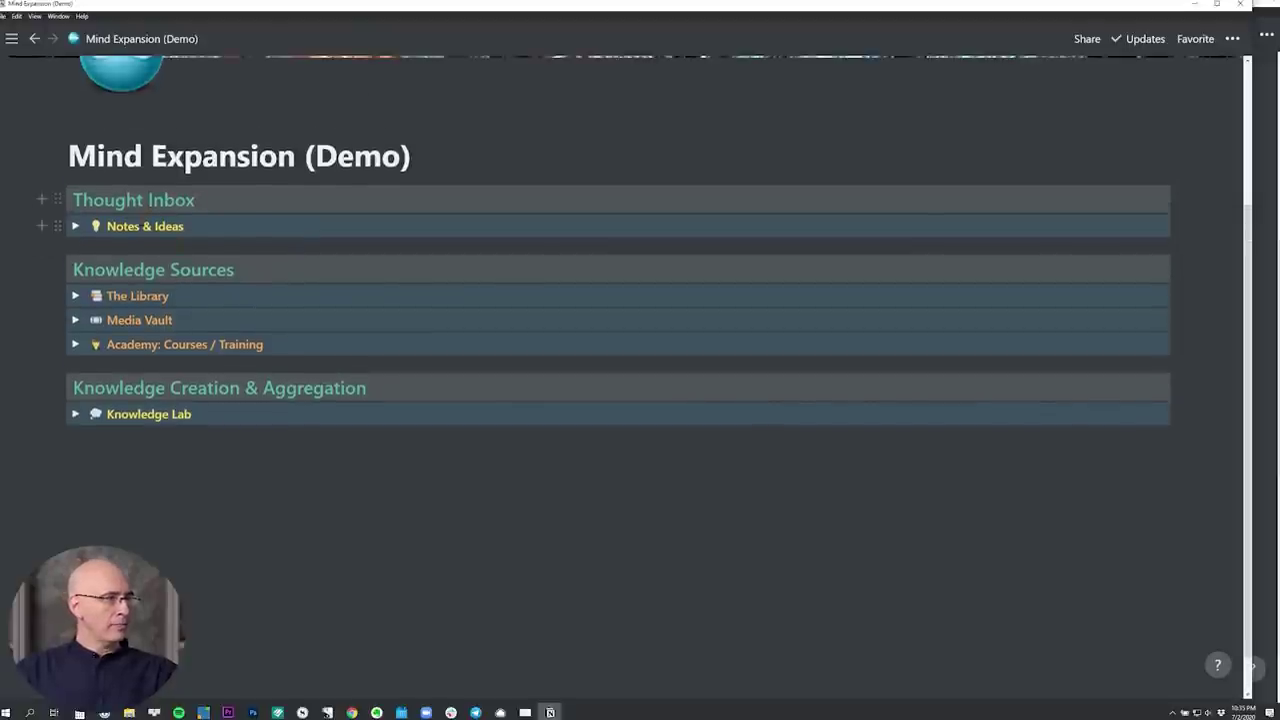
left_click(76, 227)
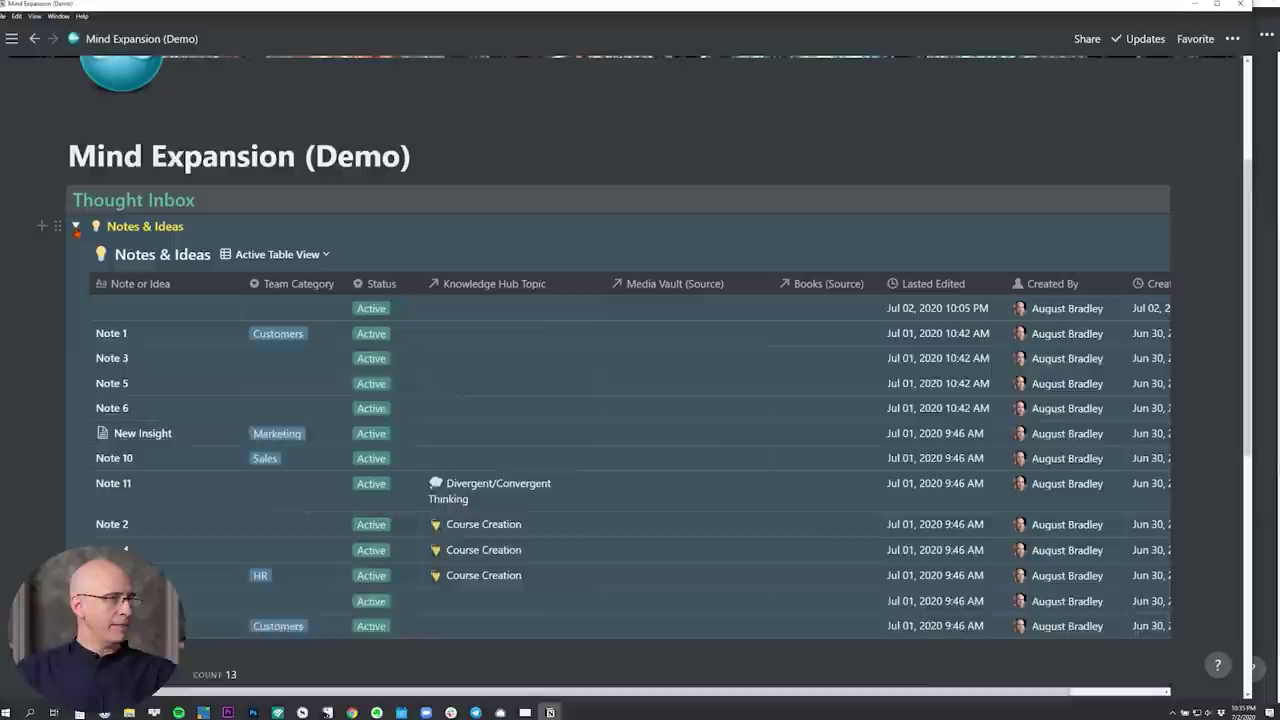
scroll(232, 263, "down", 1)
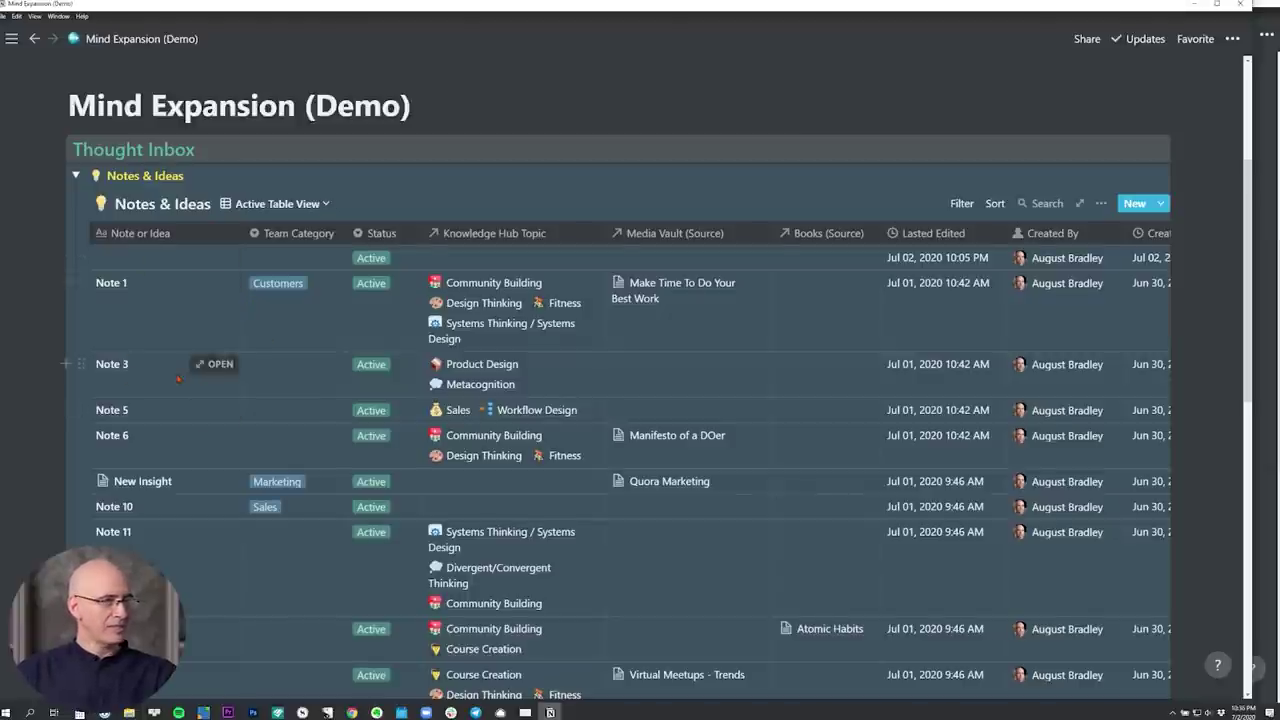
Review the Team Category options available for Note 1 in Notes & Ideas, keeping its selection as is.
scroll(178, 378, "down", 1)
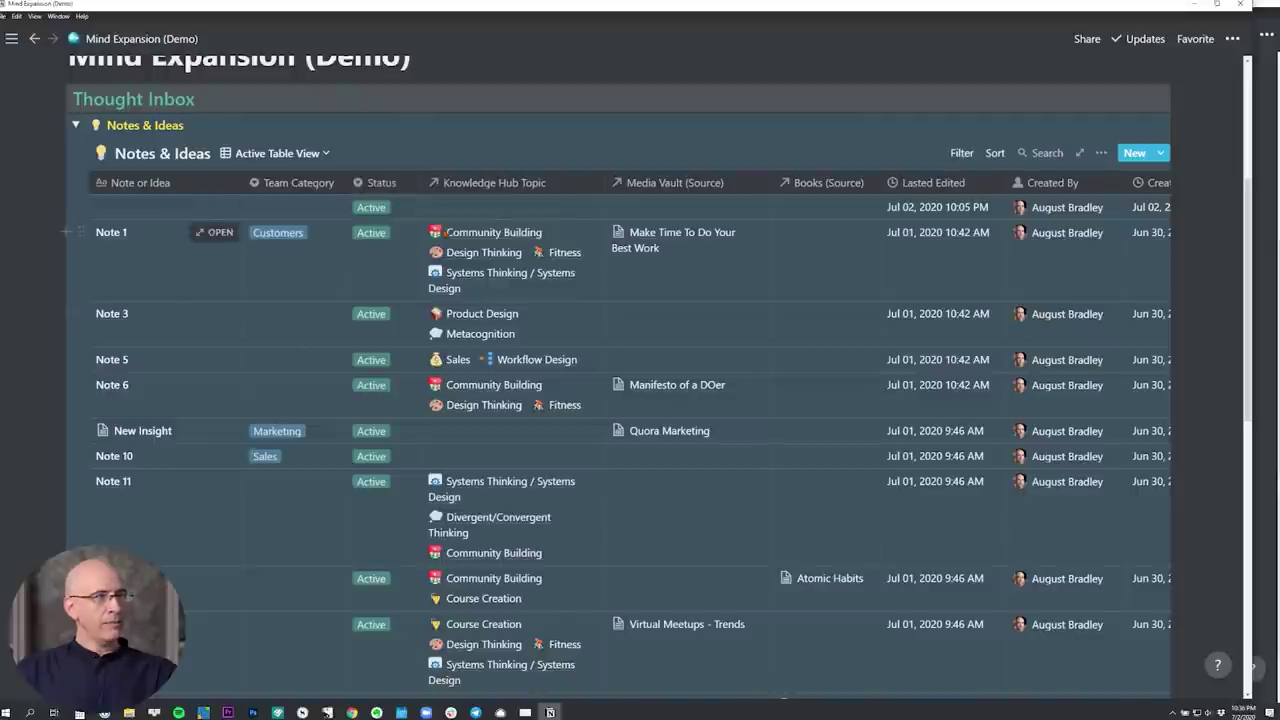
left_click(302, 252)
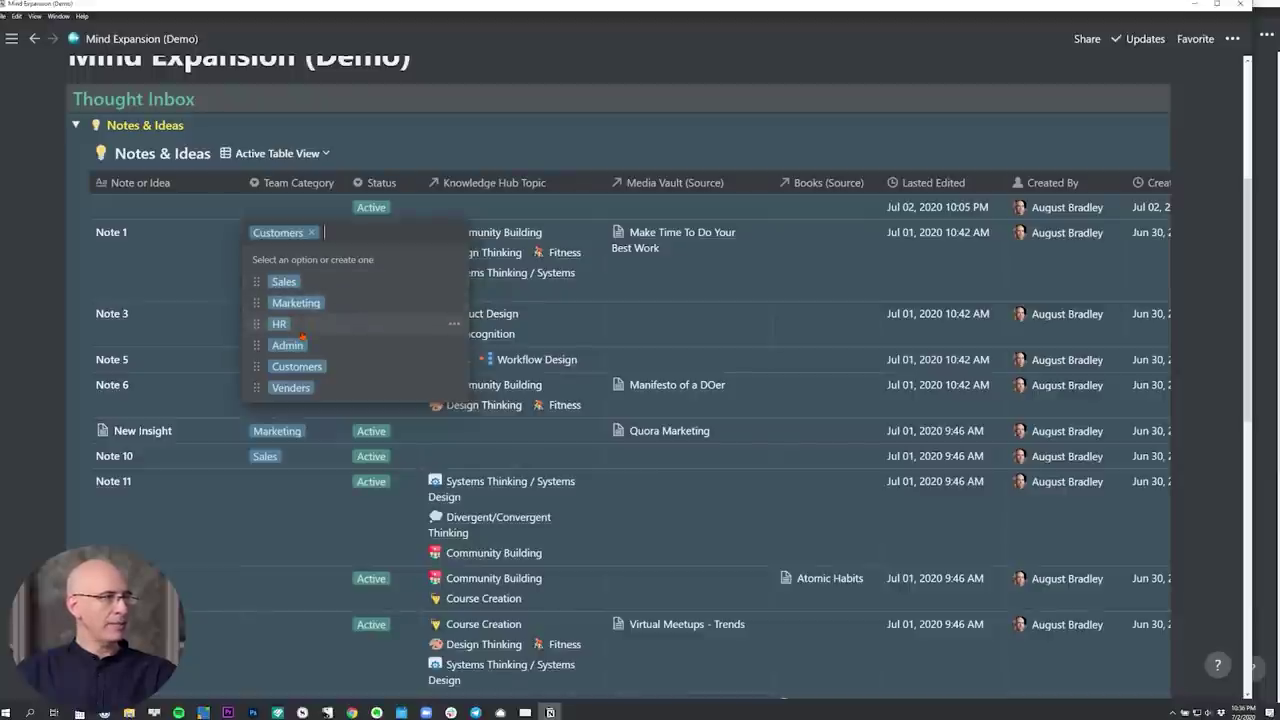
key("Escape")
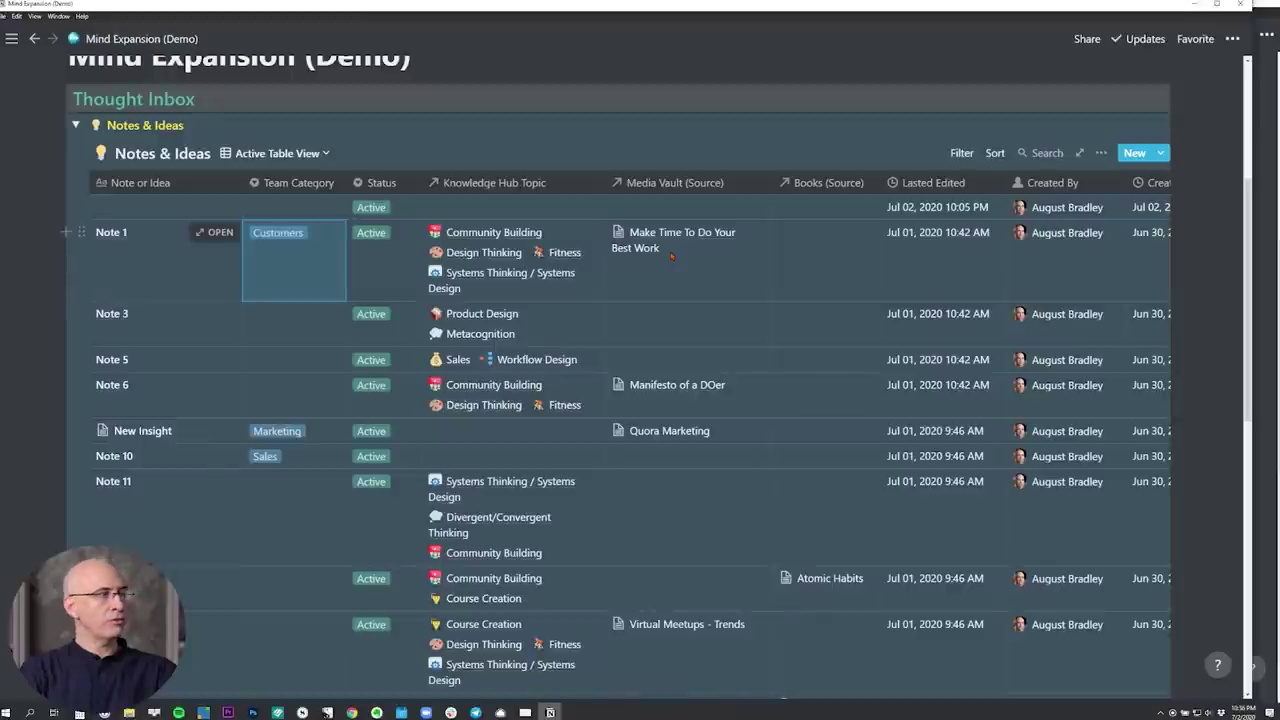
left_click(268, 232)
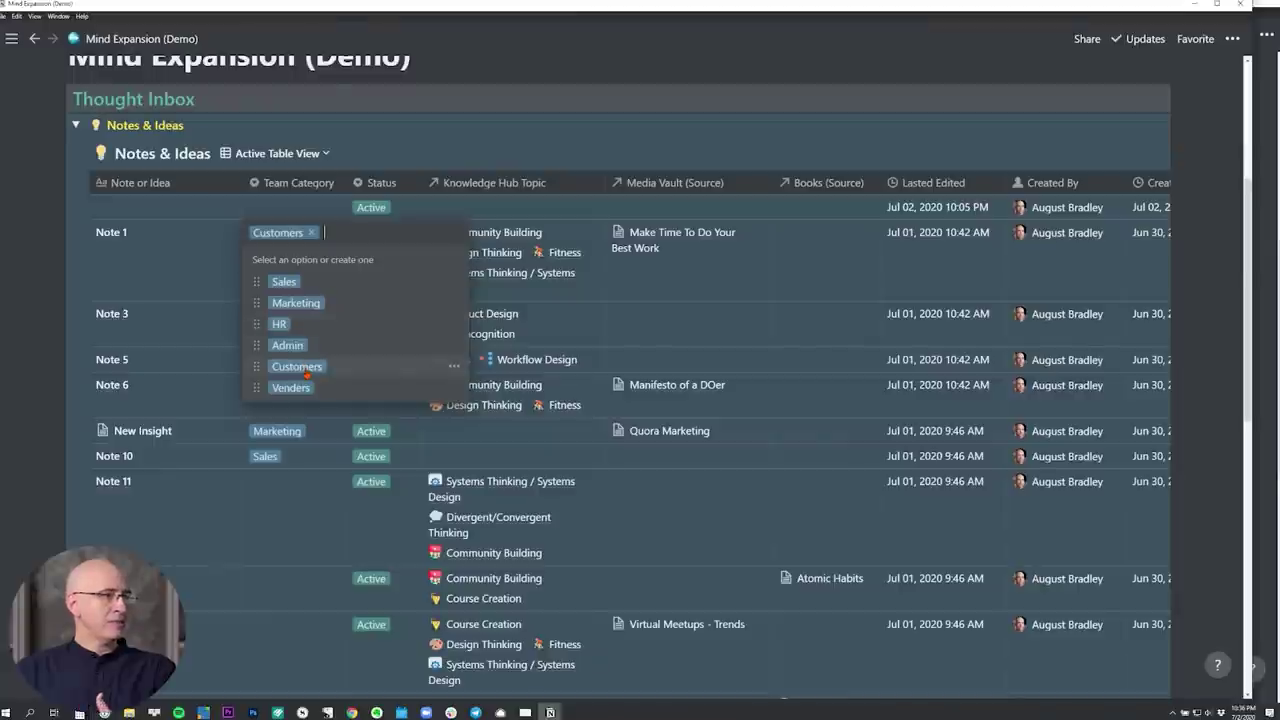
key("Escape")
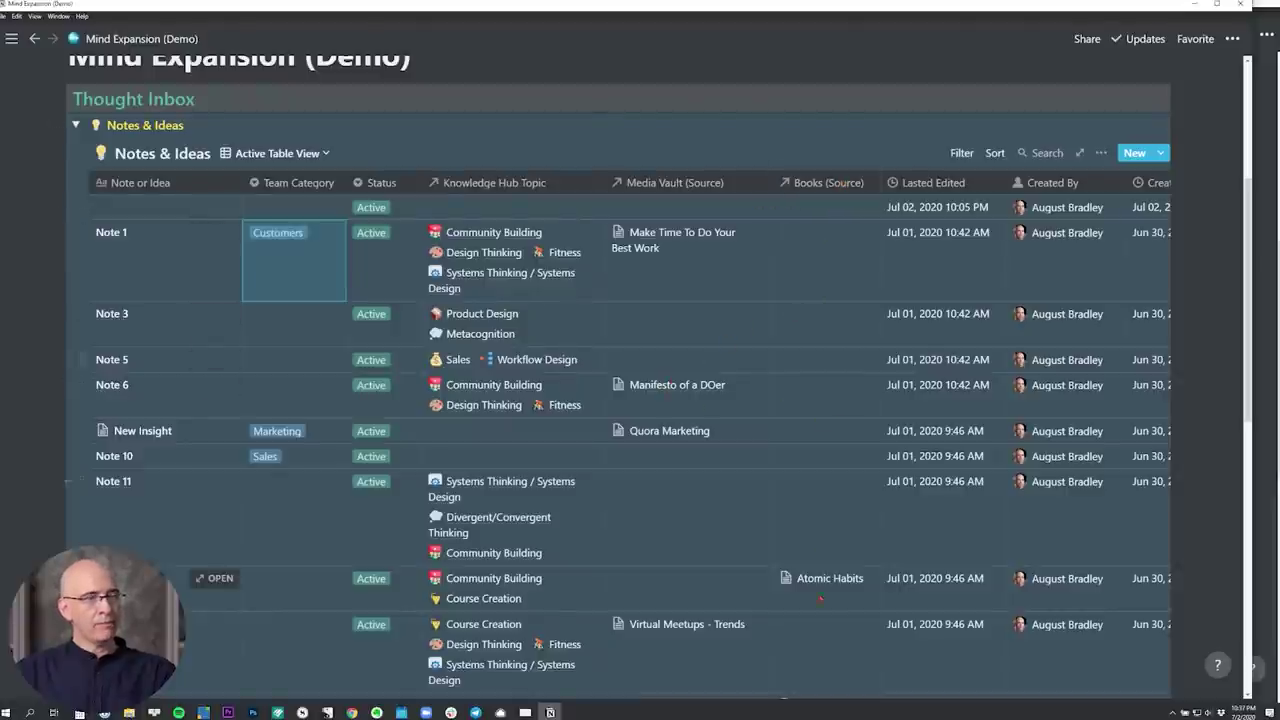
Examine the Active Table View's filters on status, creator and last-edited date, comparing them with the notes listed in Notes & Ideas.
scroll(778, 389, "down", 3)
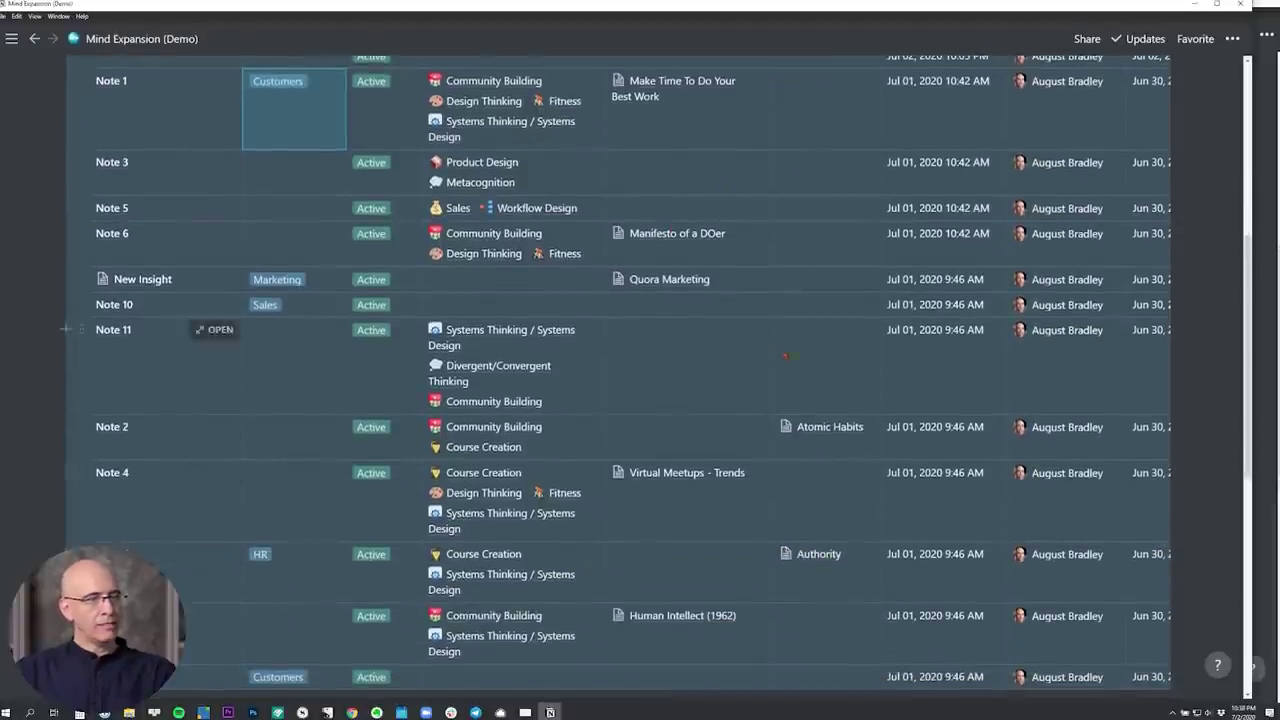
scroll(720, 320, "up", 3)
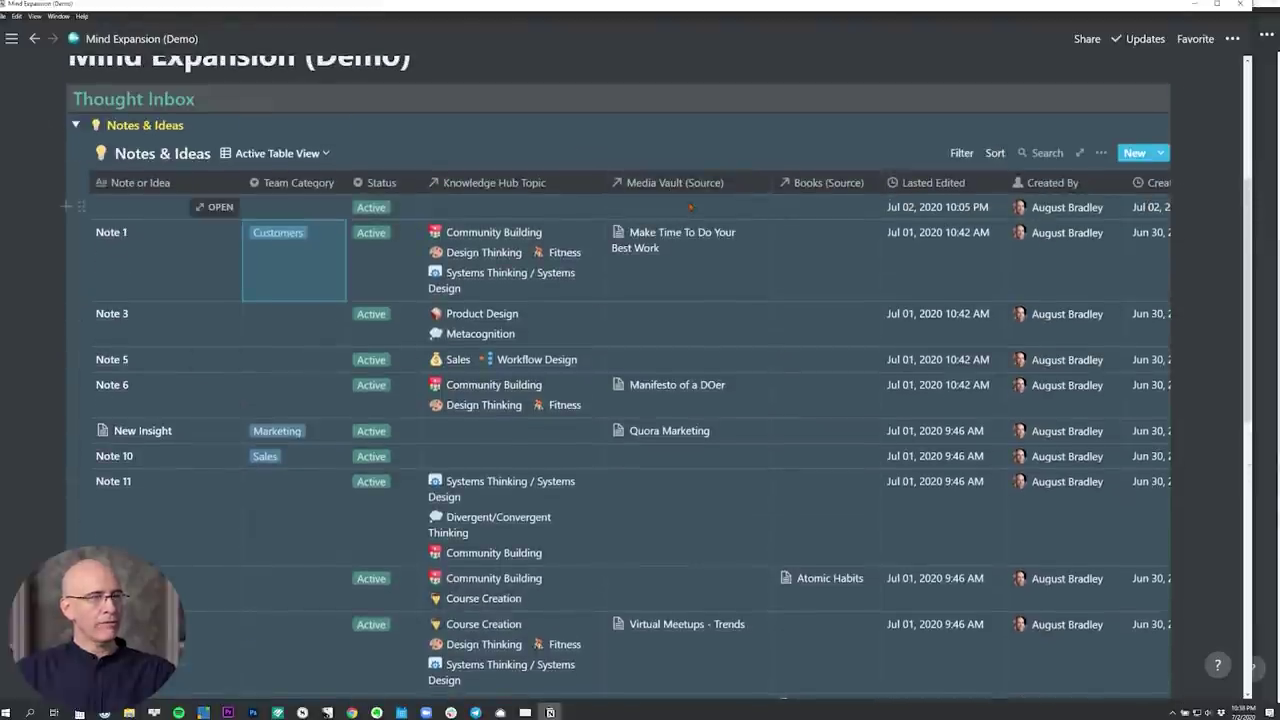
scroll(690, 207, "down", 1)
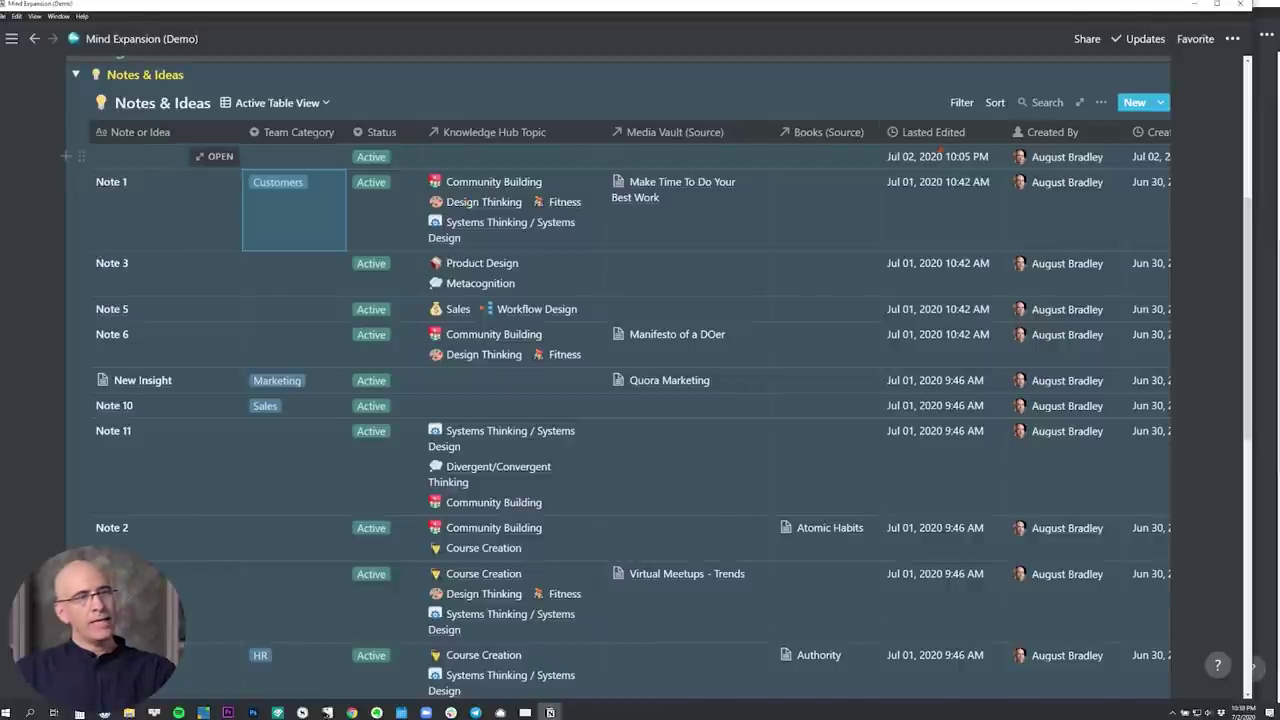
left_click(958, 102)
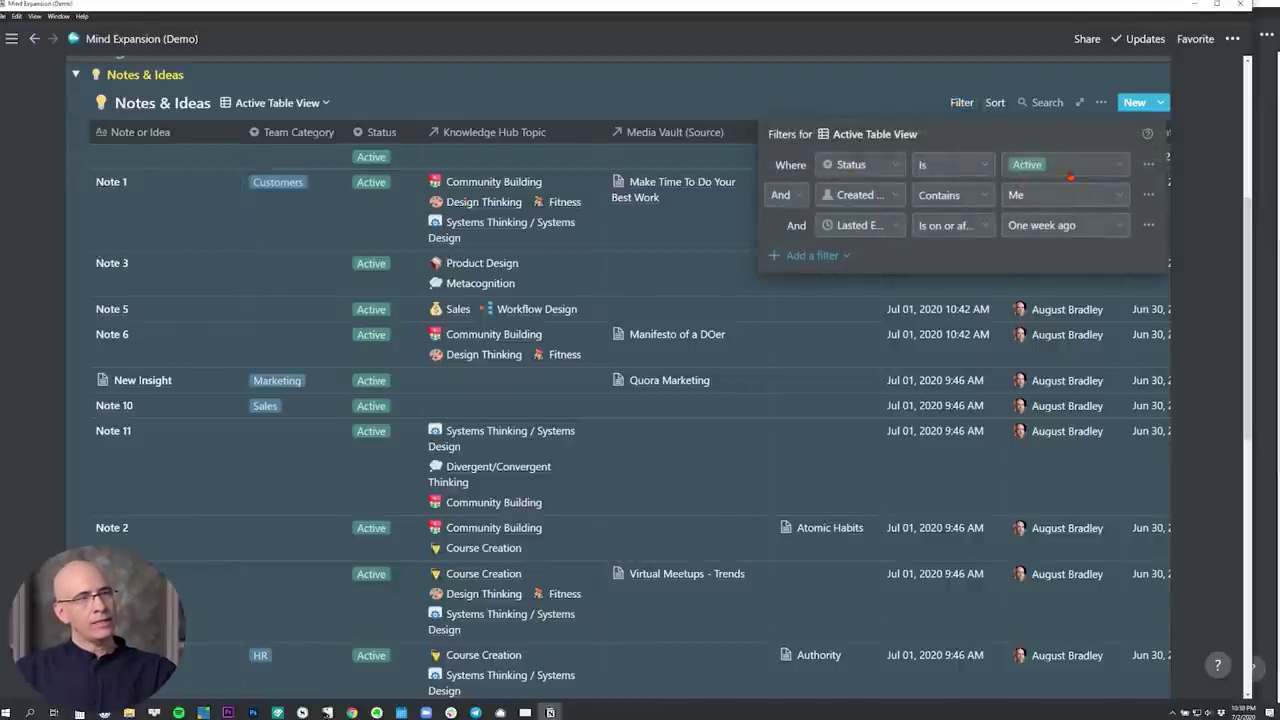
left_click(1040, 170)
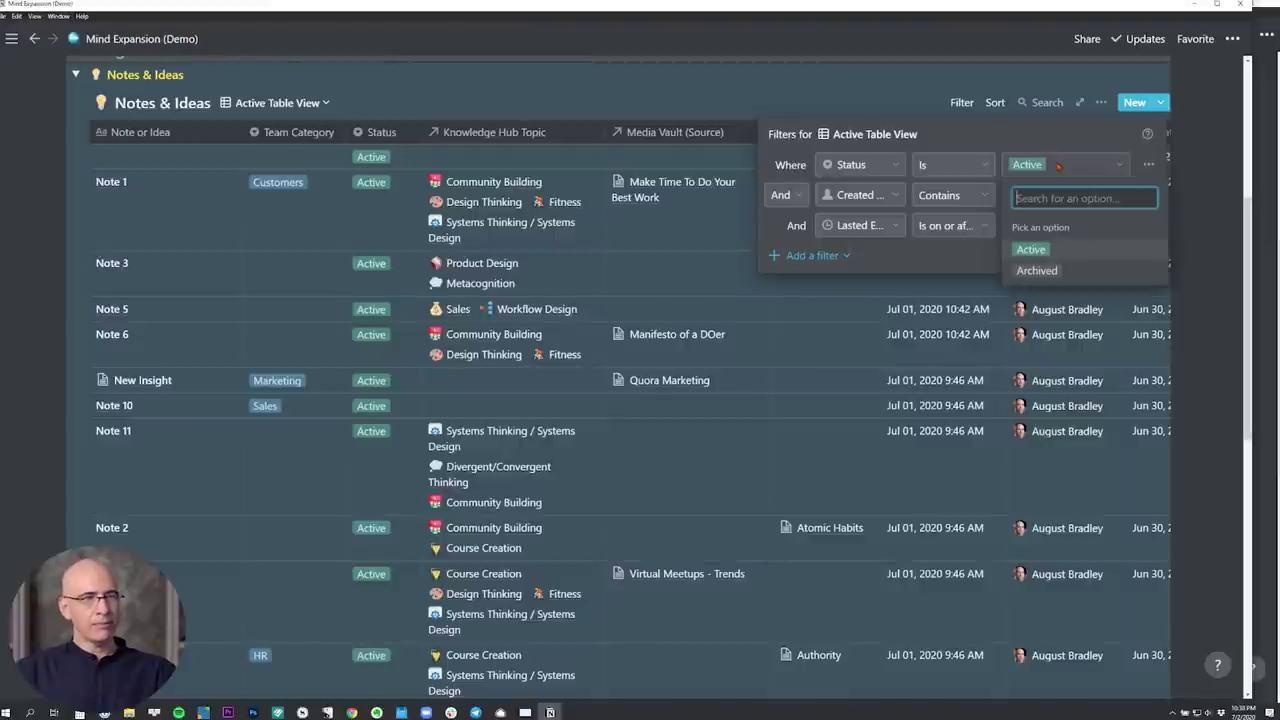
left_click(1058, 165)
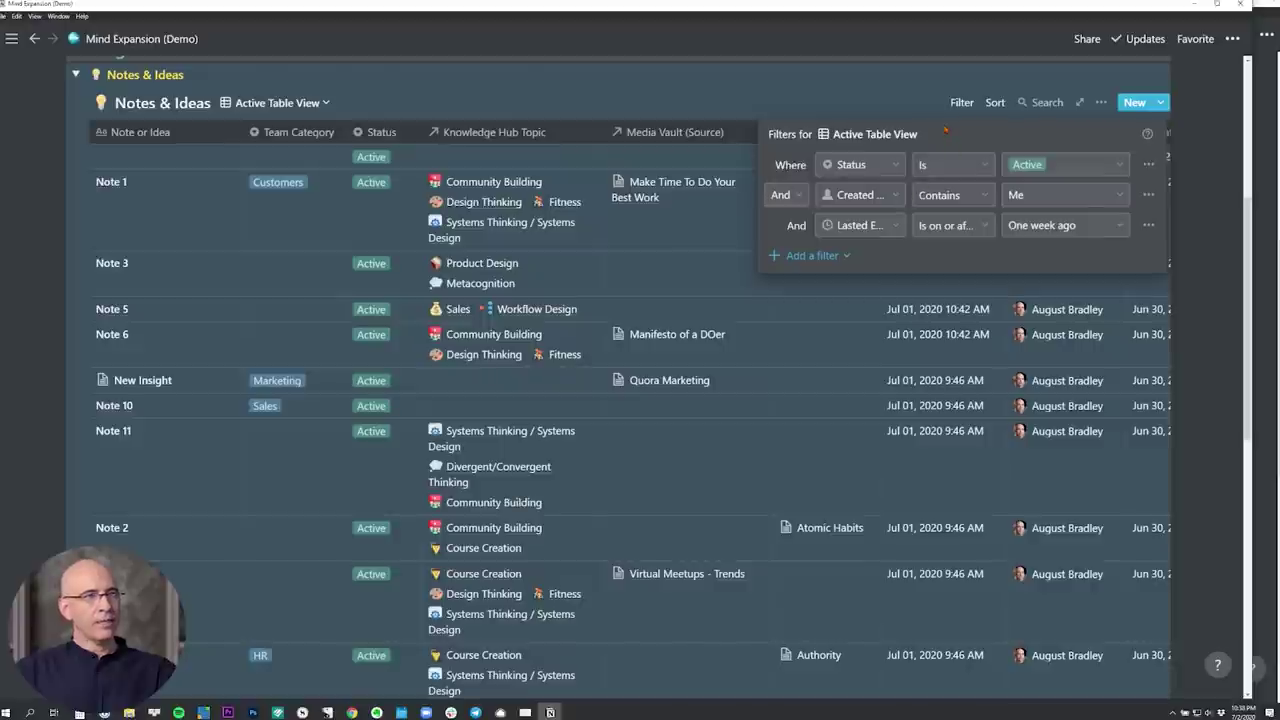
left_click(858, 225)
left_click(840, 228)
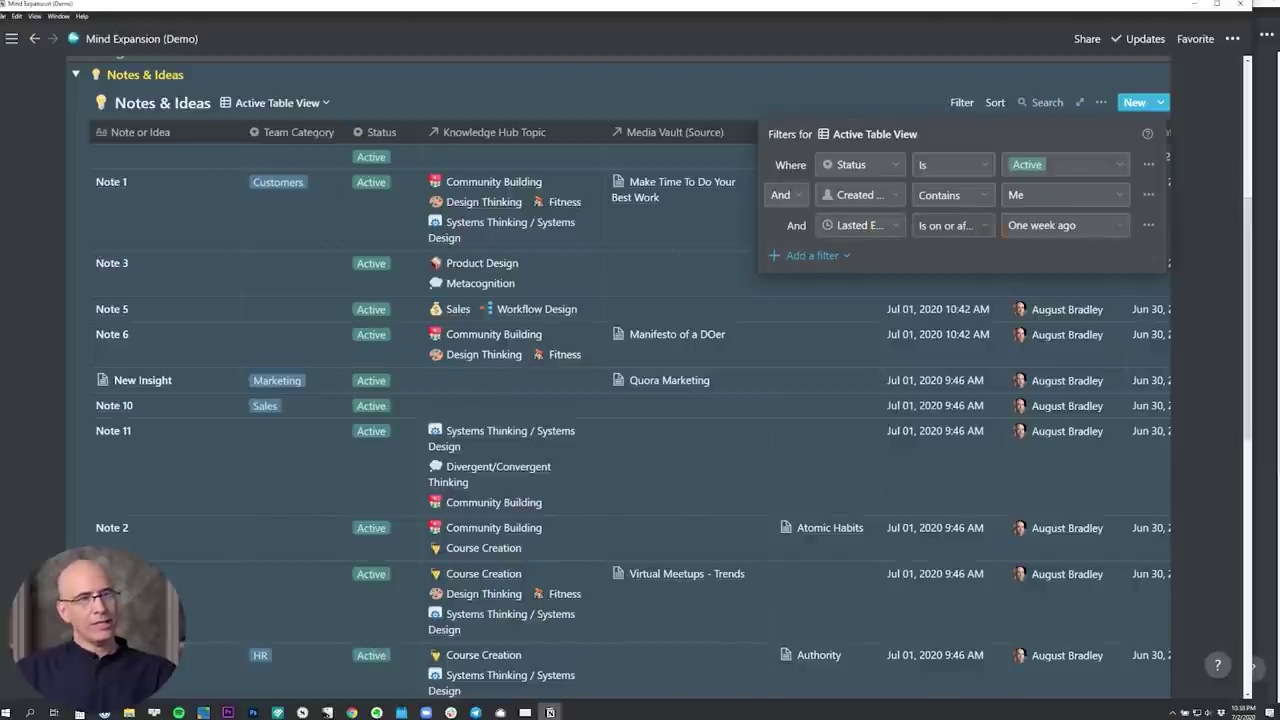
left_click(641, 97)
scroll(641, 140, "down", 3)
scroll(641, 181, "up", 3)
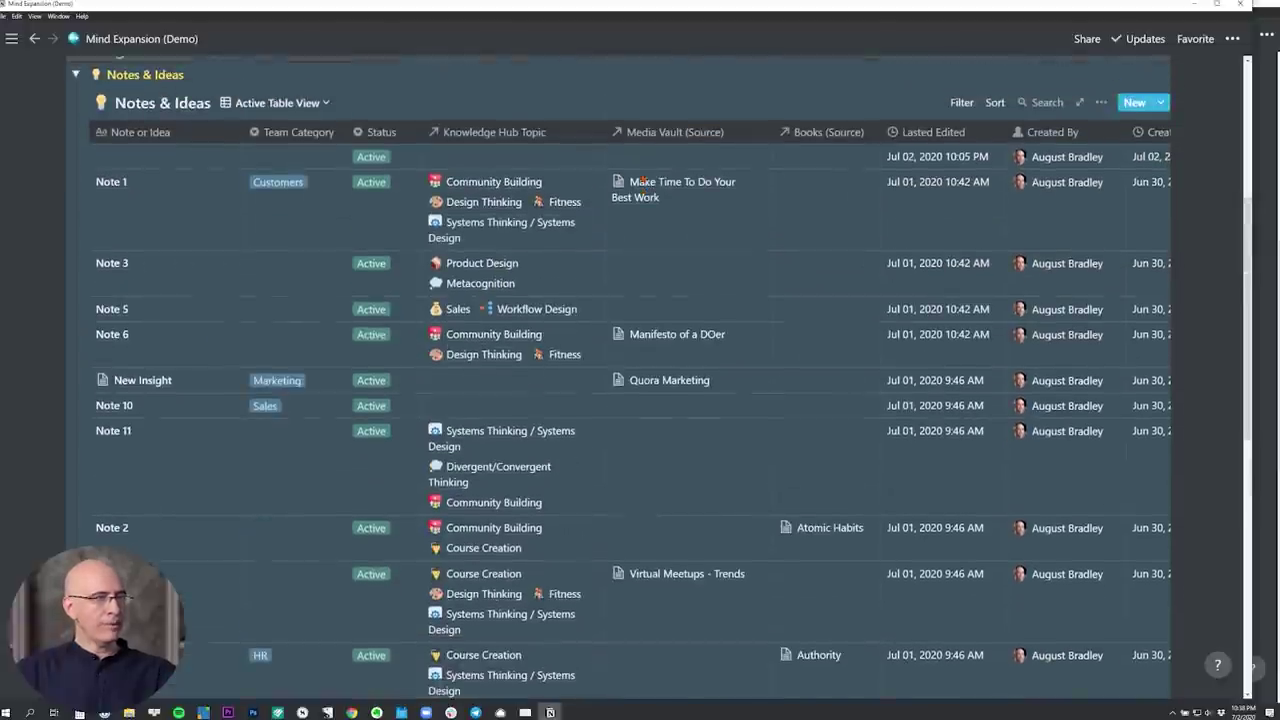
left_click(962, 110)
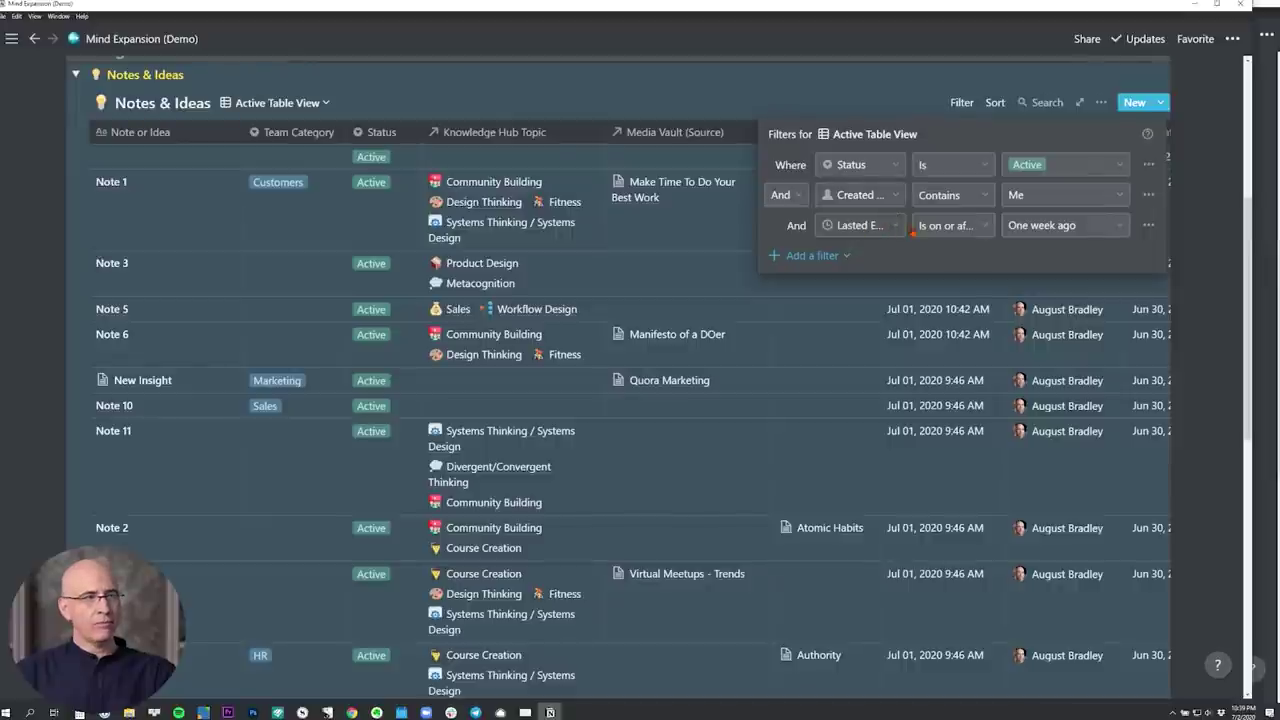
Try Created Date as the primary sort of the Active Table View and move it back to last place.
left_click(995, 102)
left_click(995, 102)
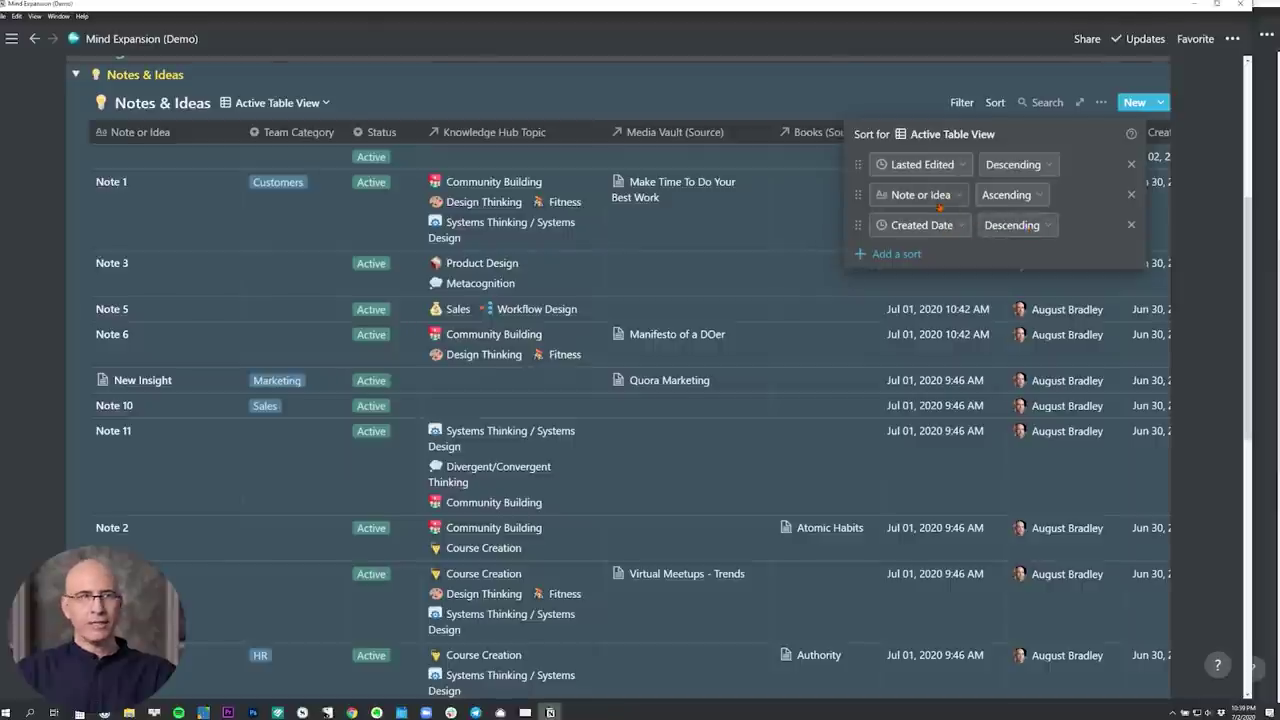
left_click_drag(858, 224, 858, 164)
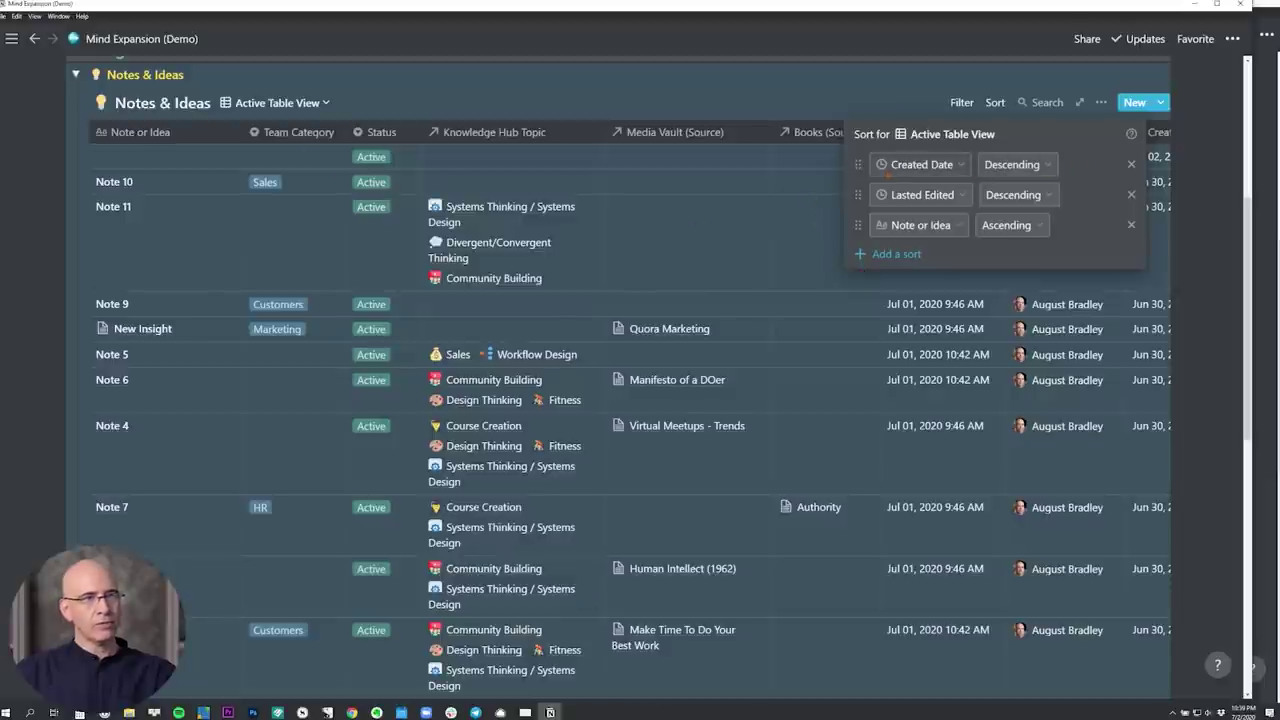
left_click_drag(861, 164, 867, 240)
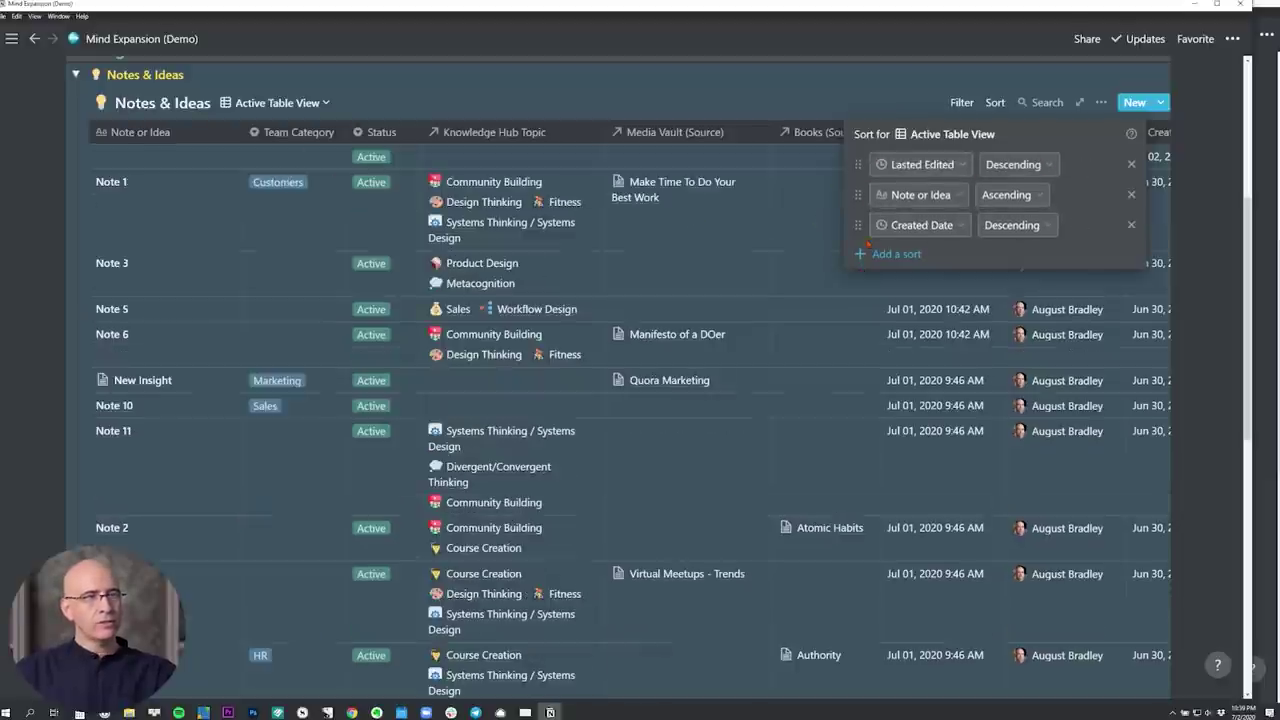
mouse_move(858, 194)
left_mouse_down()
mouse_move(858, 164)
mouse_move(858, 194)
left_mouse_up()
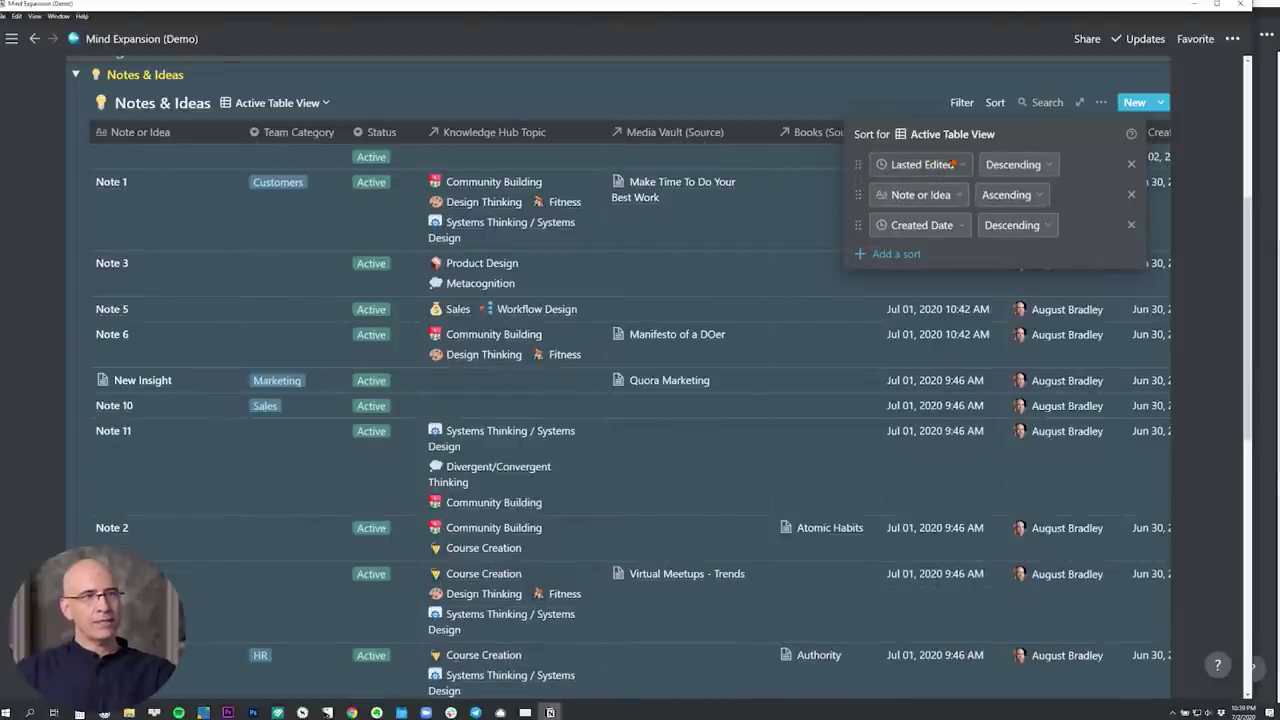
key("Escape")
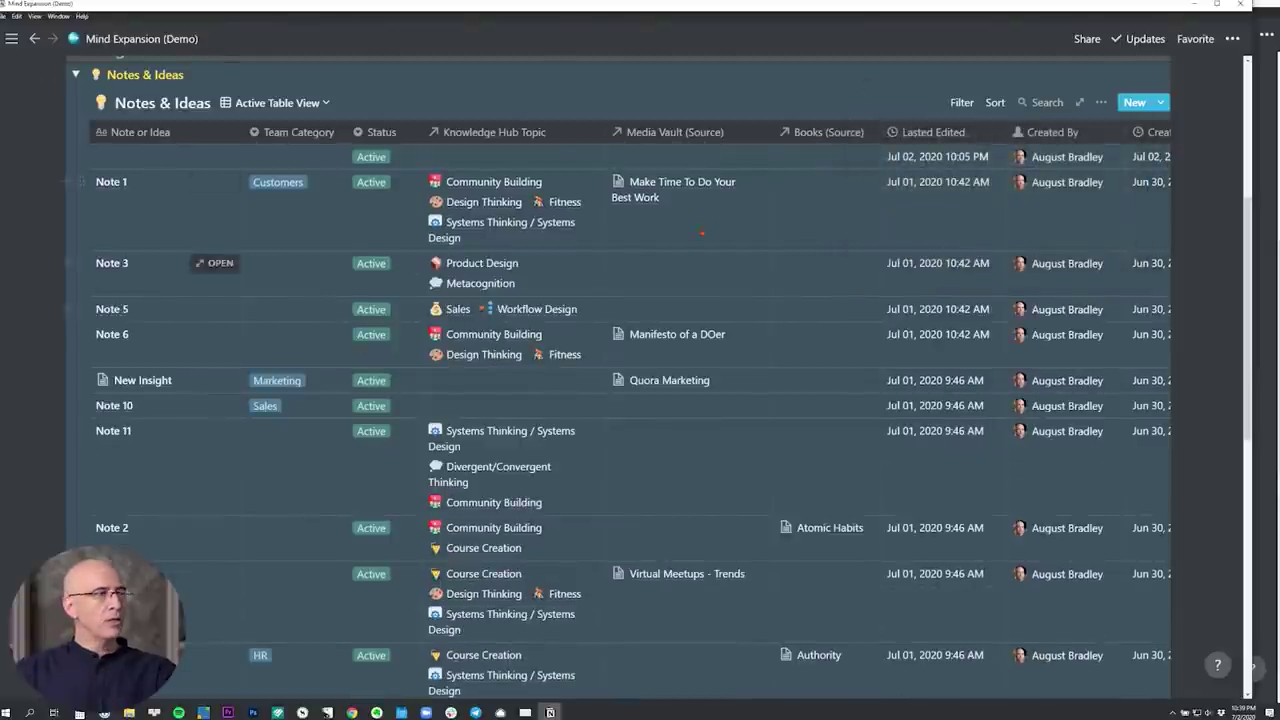
Collapse Notes & Ideas and expand Knowledge Lab under Knowledge Creation & Aggregation to view its active topics.
left_click(75, 74)
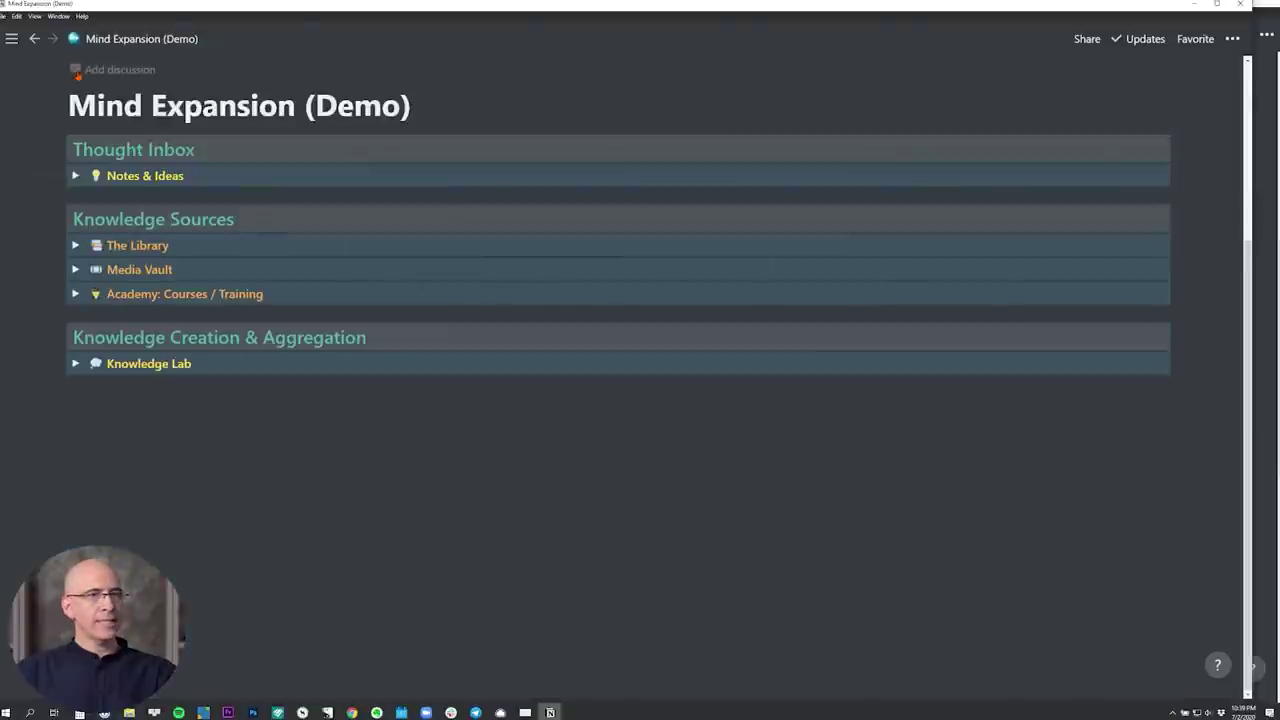
left_click(75, 363)
scroll(75, 365, "down", 1)
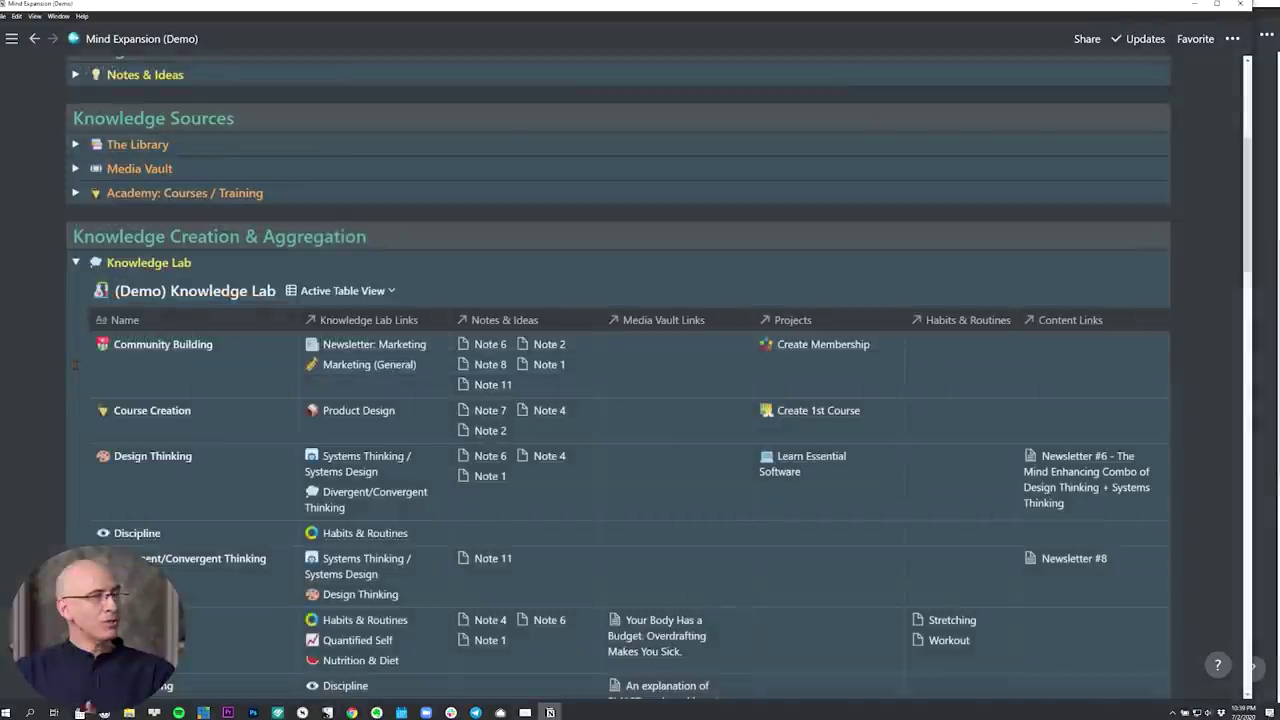
scroll(75, 365, "down", 1)
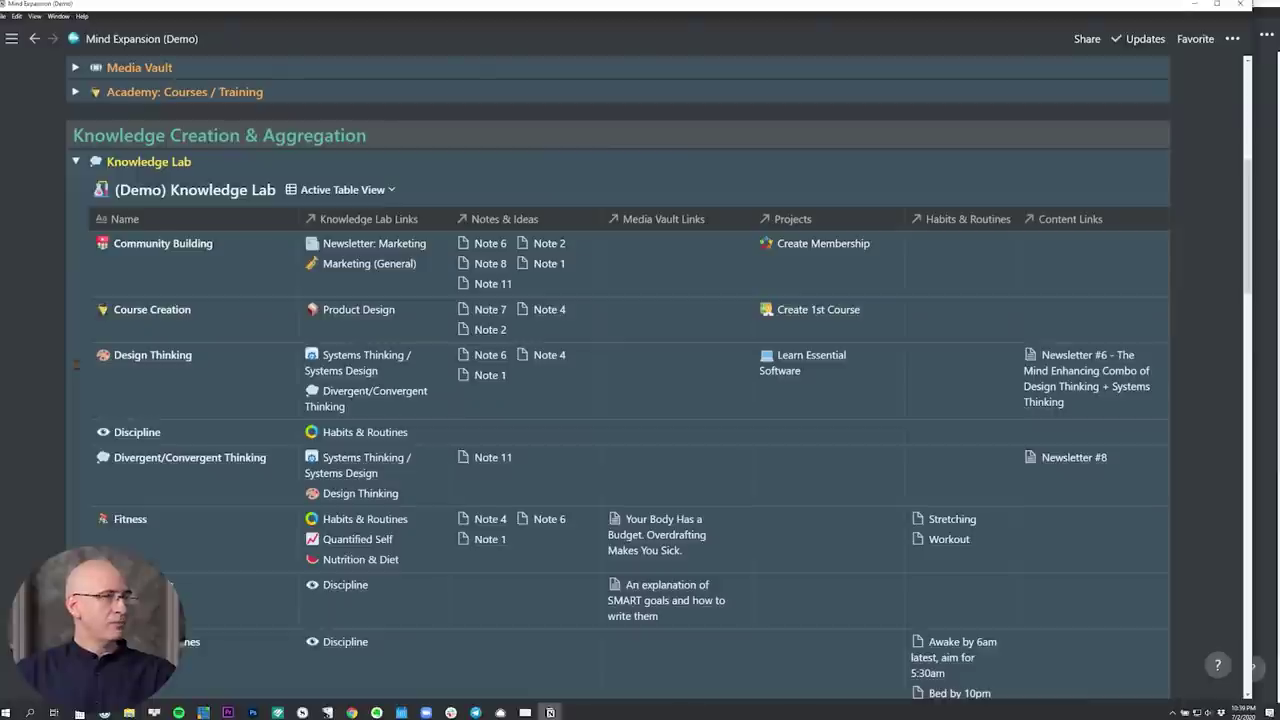
scroll(76, 365, "up", 2)
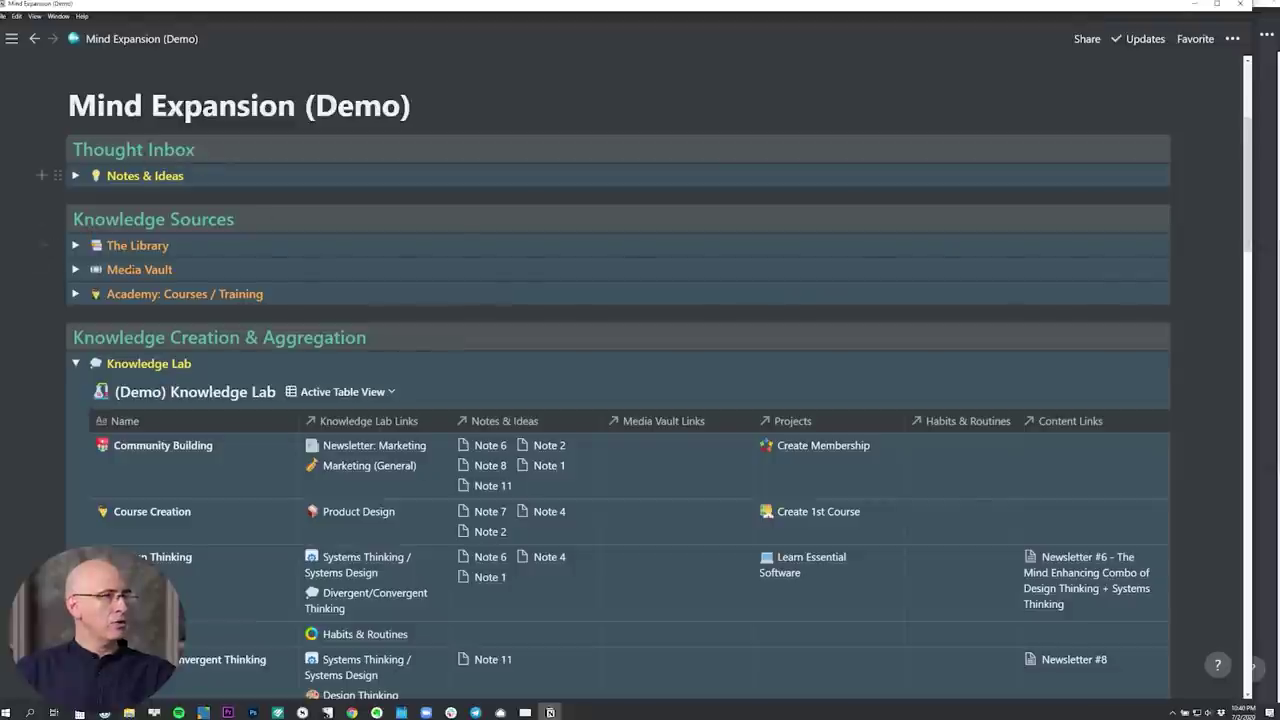
Examine the Knowledge Lab topics through the list, comparing their links to notes, media, projects, habits and content.
scroll(187, 245, "down", 2)
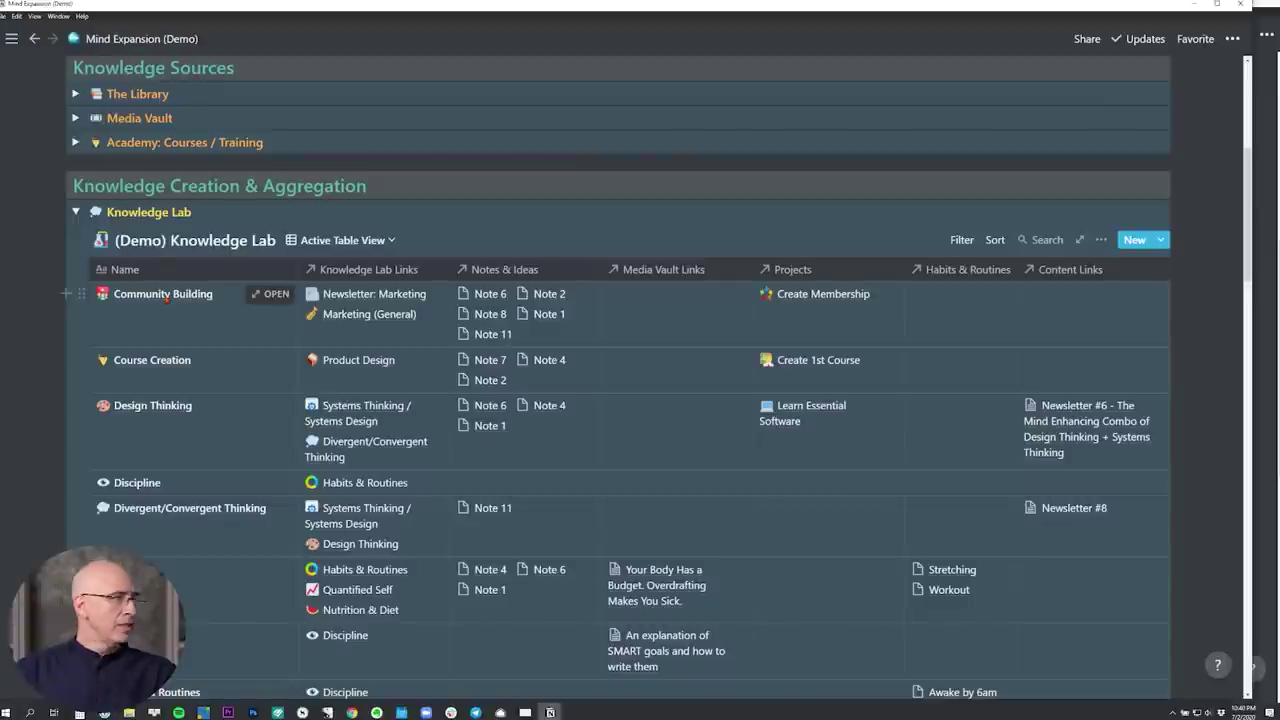
scroll(166, 298, "down", 5)
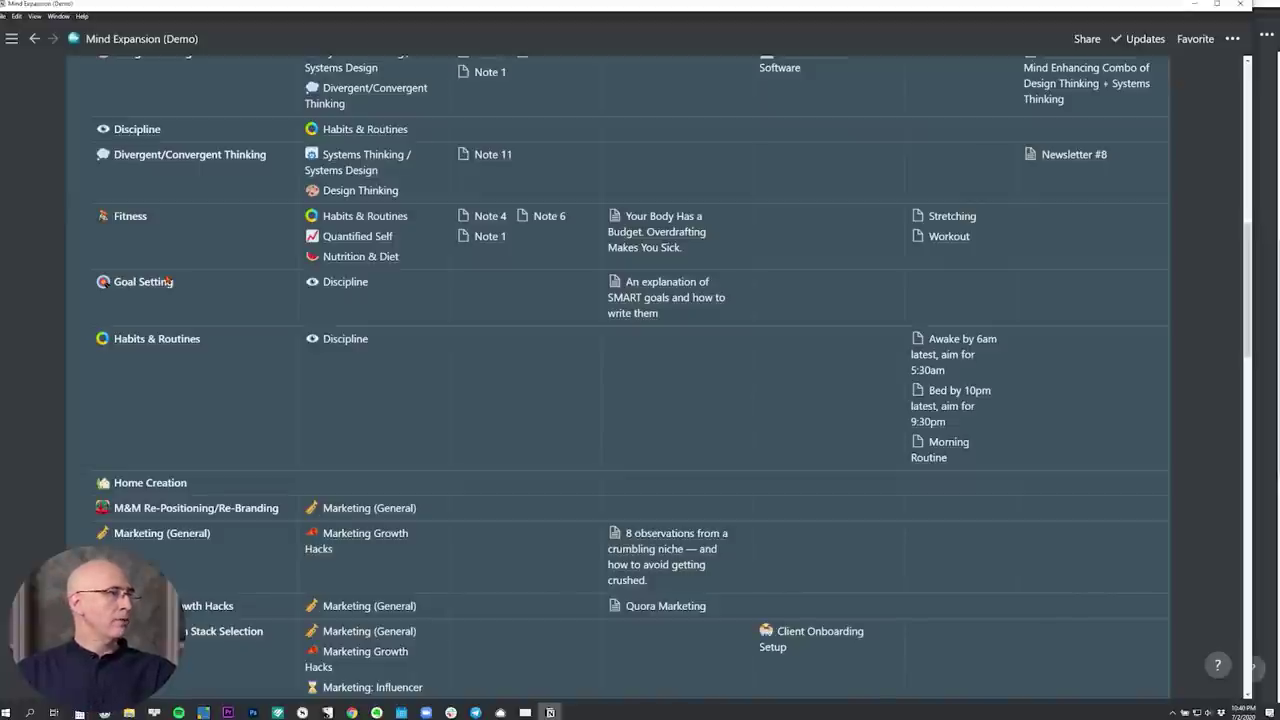
scroll(168, 281, "up", 4)
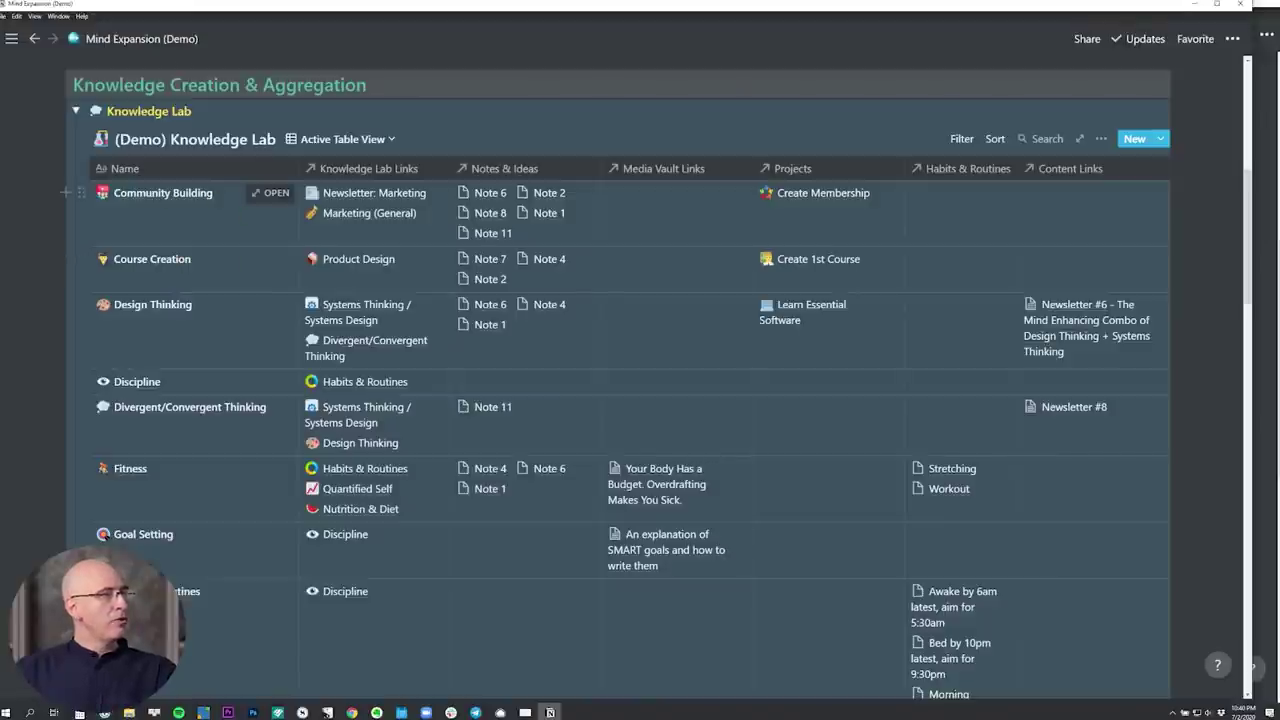
scroll(167, 270, "down", 2)
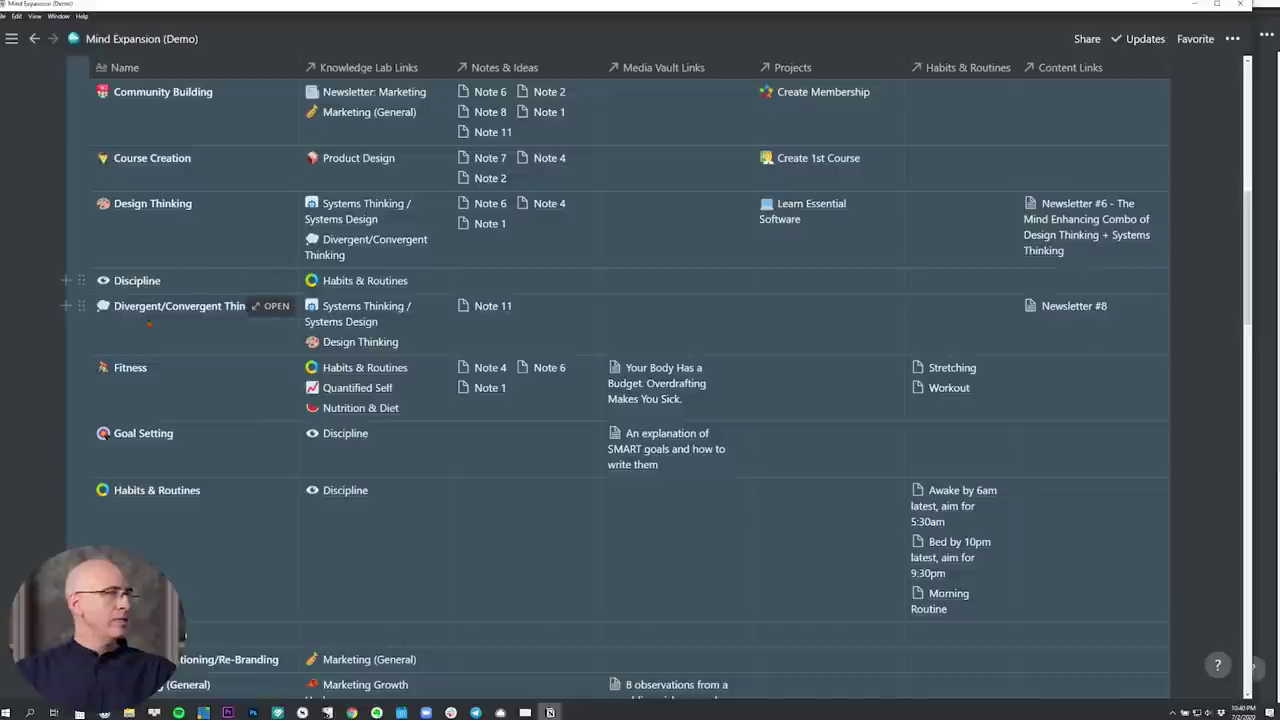
scroll(196, 316, "down", 1)
scroll(196, 316, "down", 3)
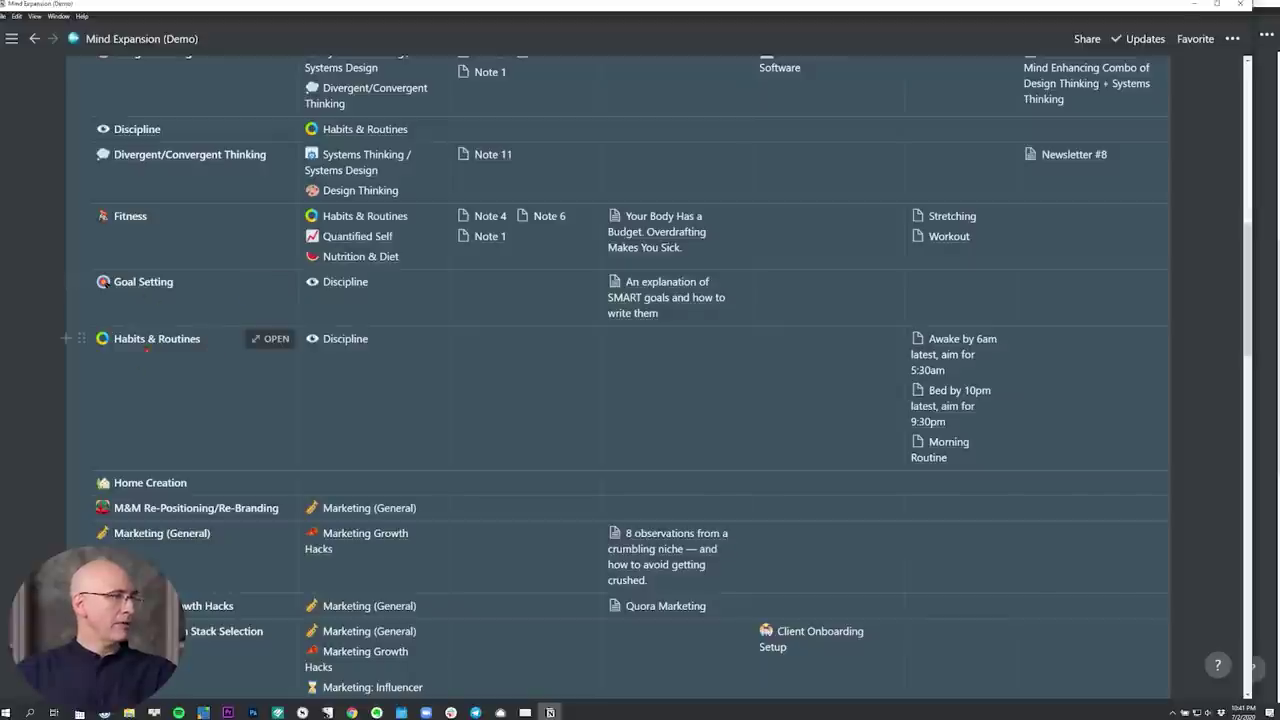
scroll(157, 344, "down", 2)
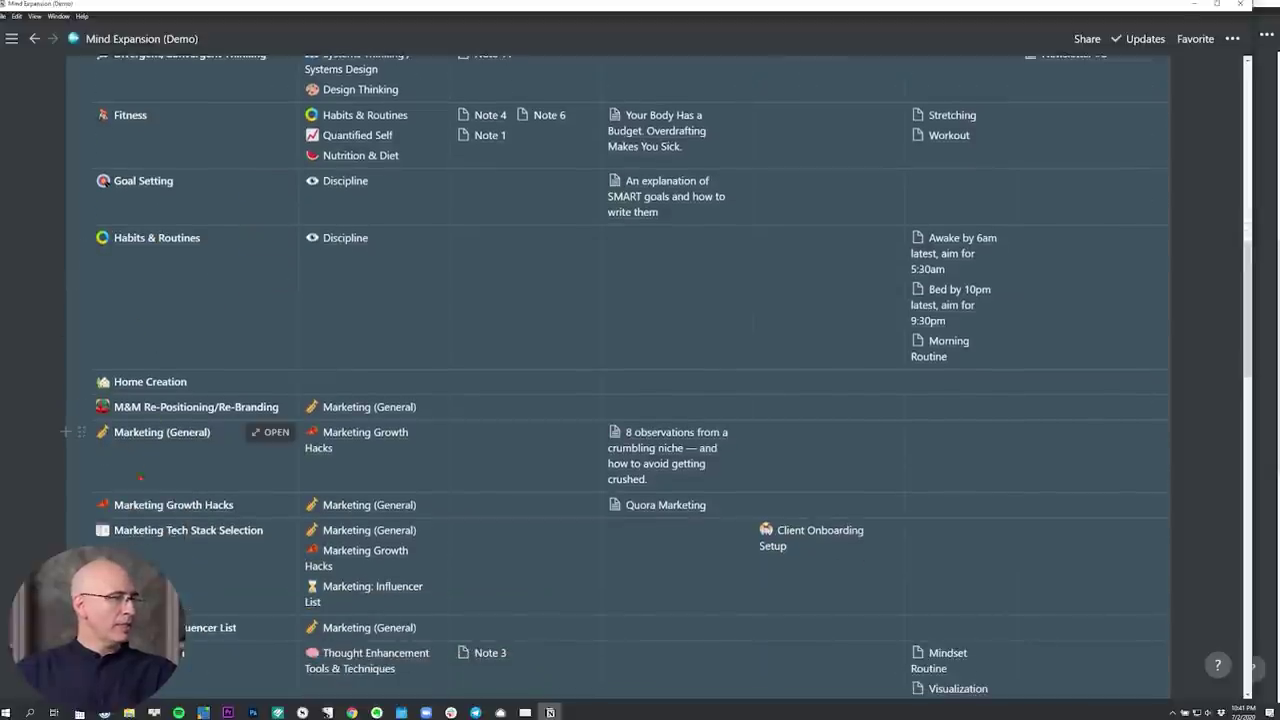
scroll(163, 487, "down", 1)
scroll(163, 487, "down", 1)
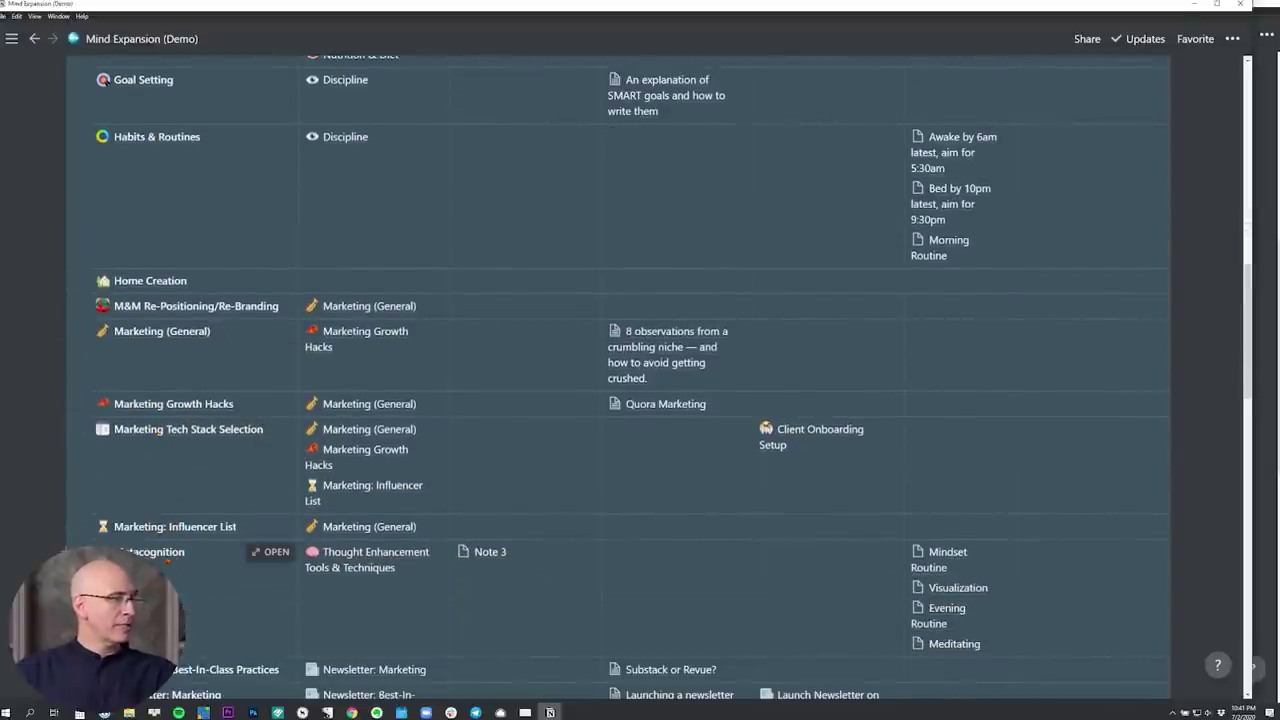
scroll(166, 561, "down", 2)
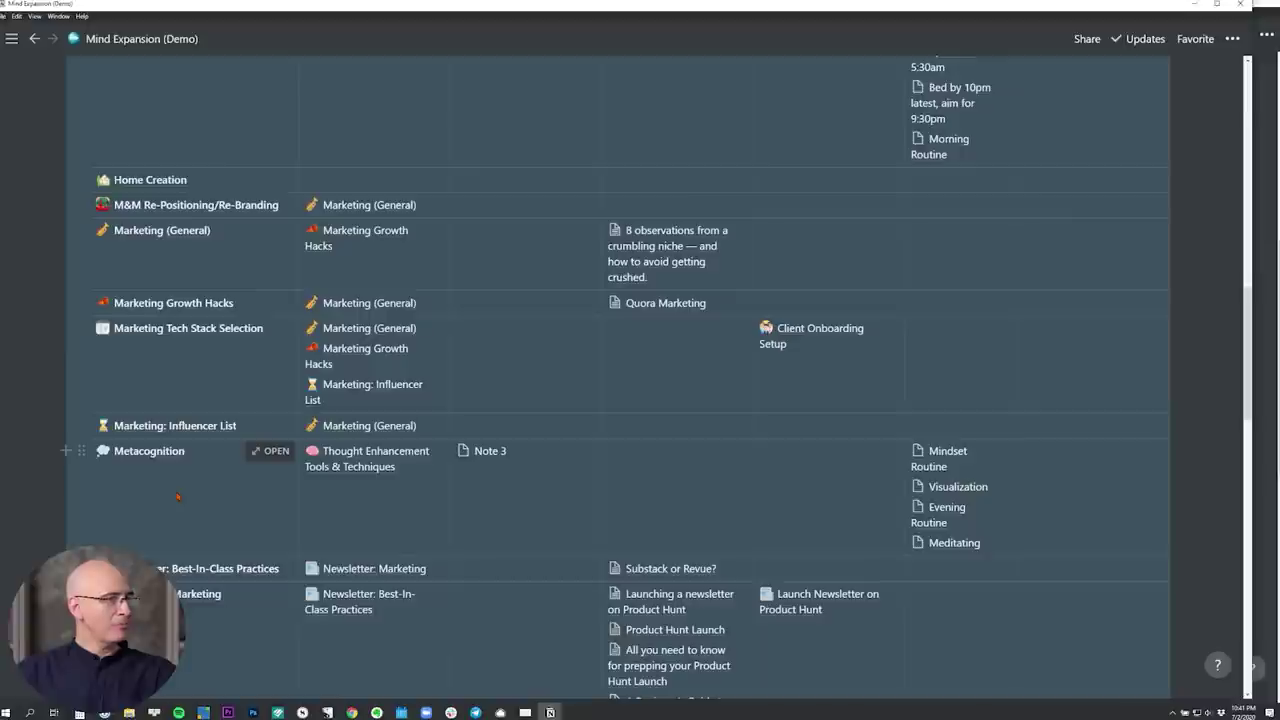
scroll(177, 497, "down", 2)
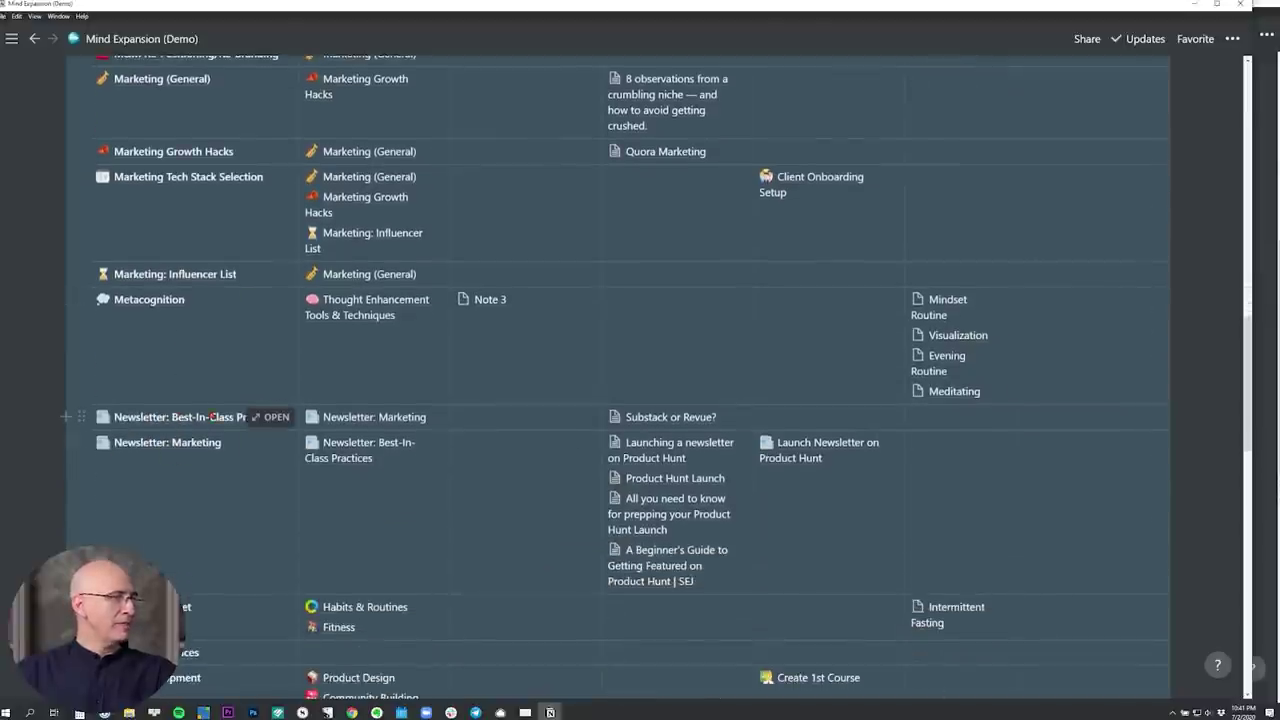
scroll(206, 513, "down", 2)
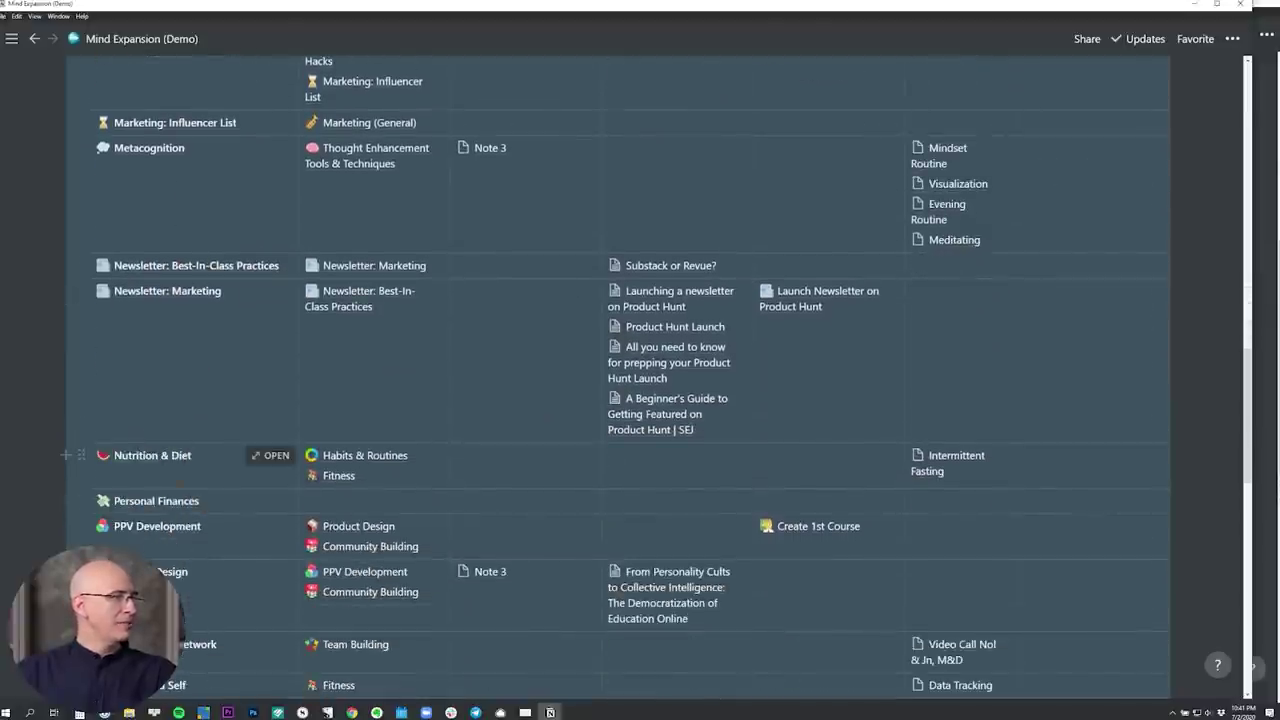
scroll(178, 505, "down", 1)
scroll(181, 495, "up", 6)
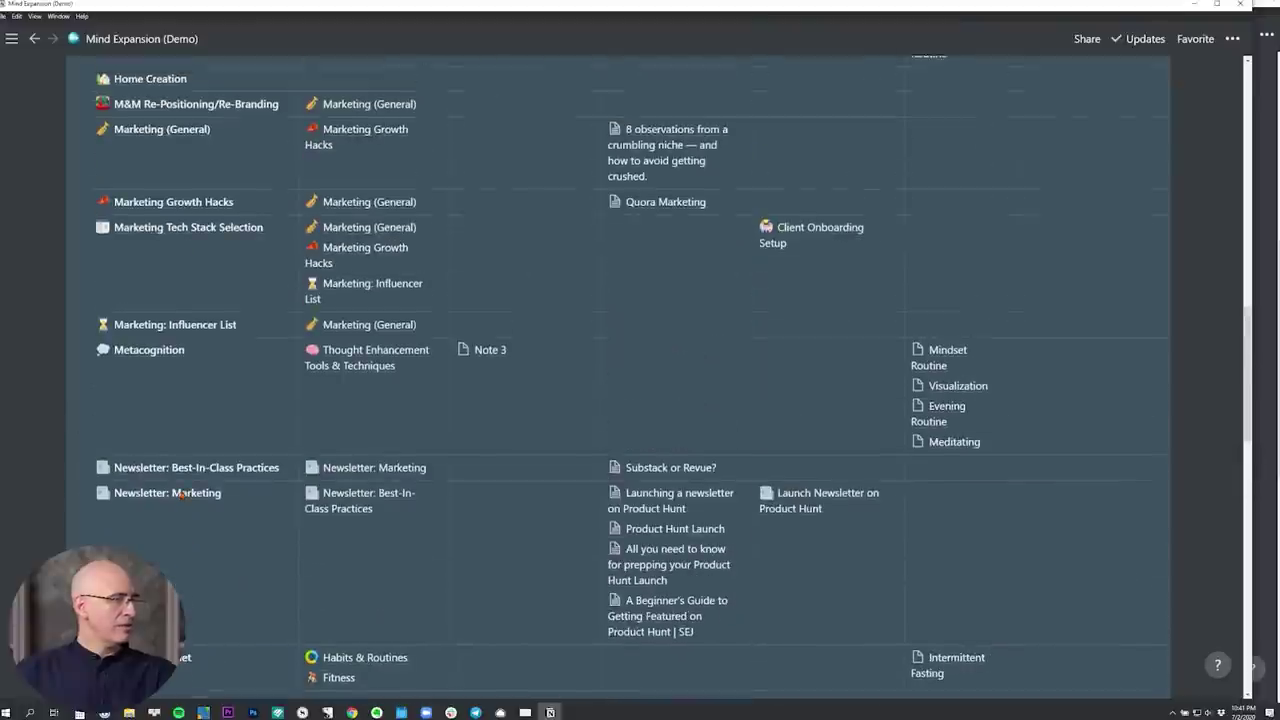
scroll(180, 495, "up", 10)
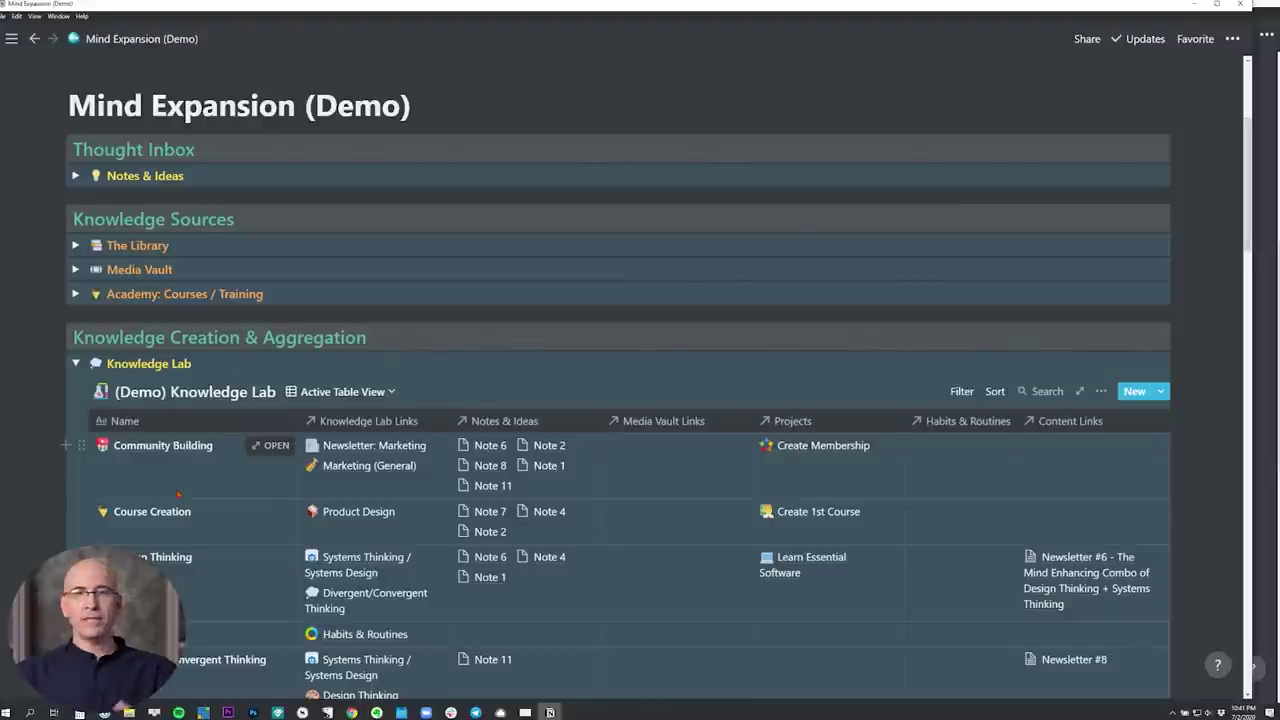
Open the Design Thinking topic in a preview, skim its outline and written sections, and close it.
scroll(270, 457, "down", 1)
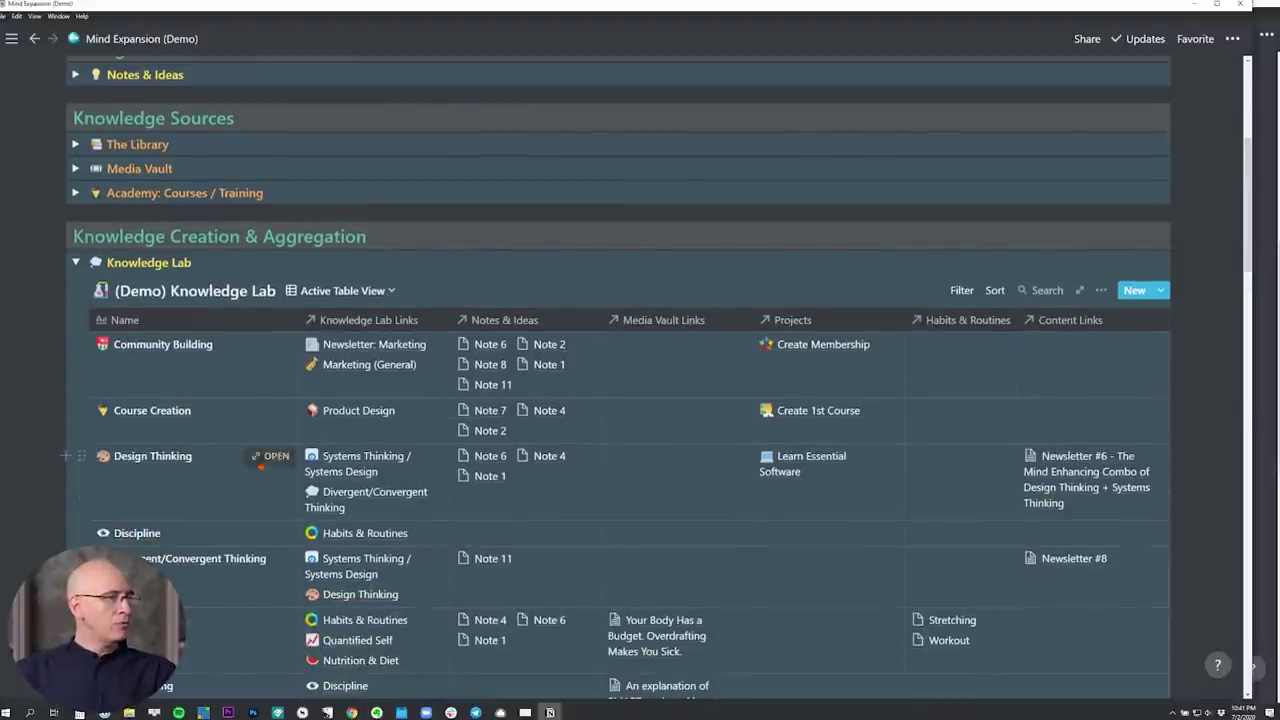
left_click(270, 457)
scroll(413, 405, "down", 10)
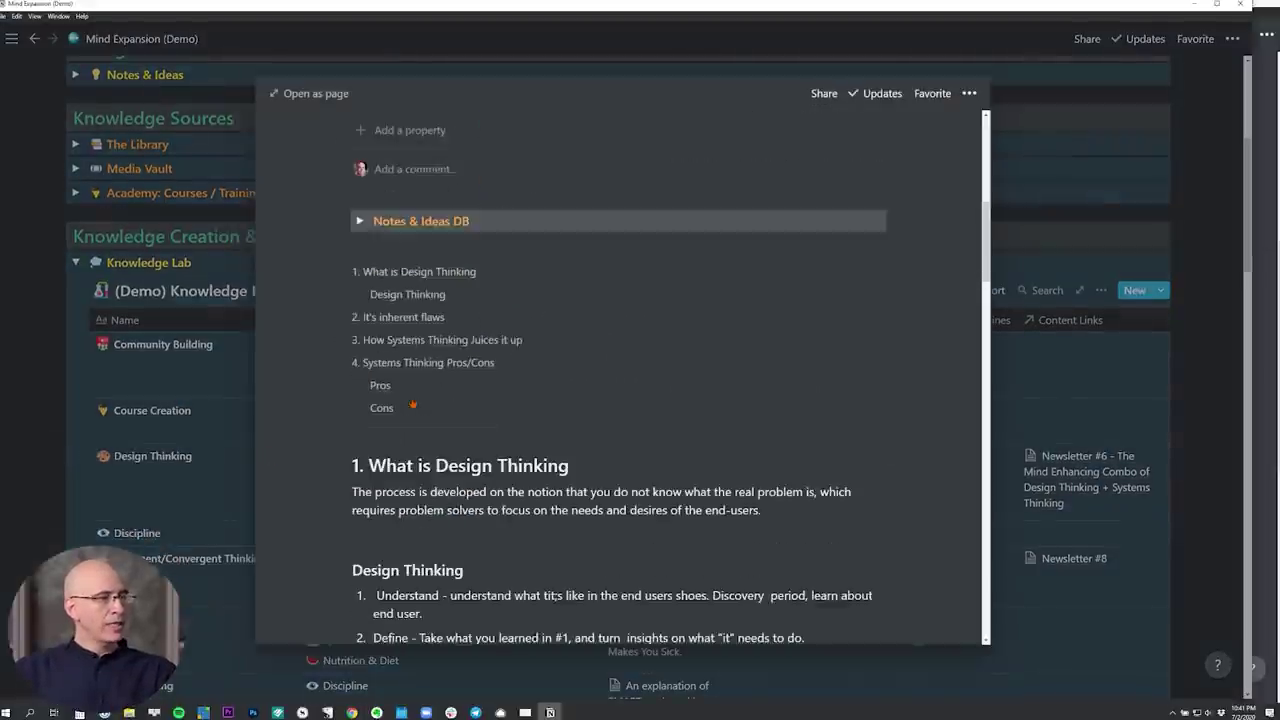
scroll(413, 405, "down", 11)
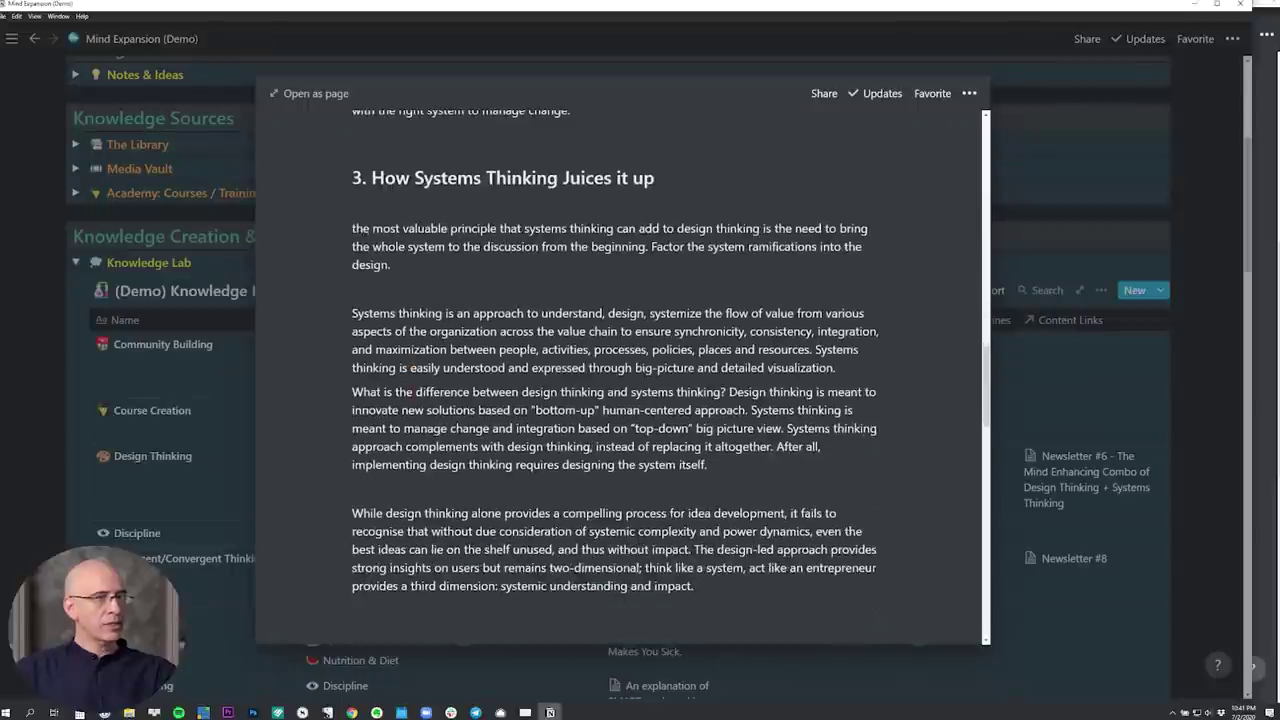
scroll(411, 400, "up", 15)
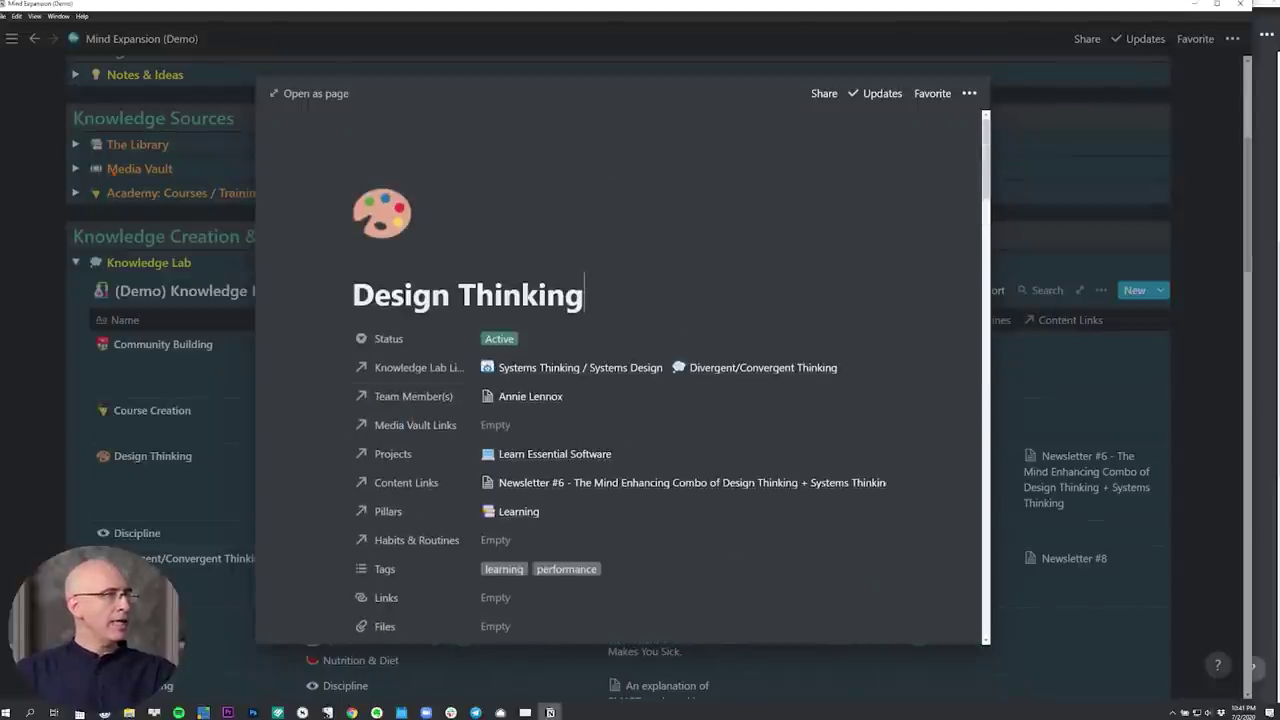
left_click(29, 176)
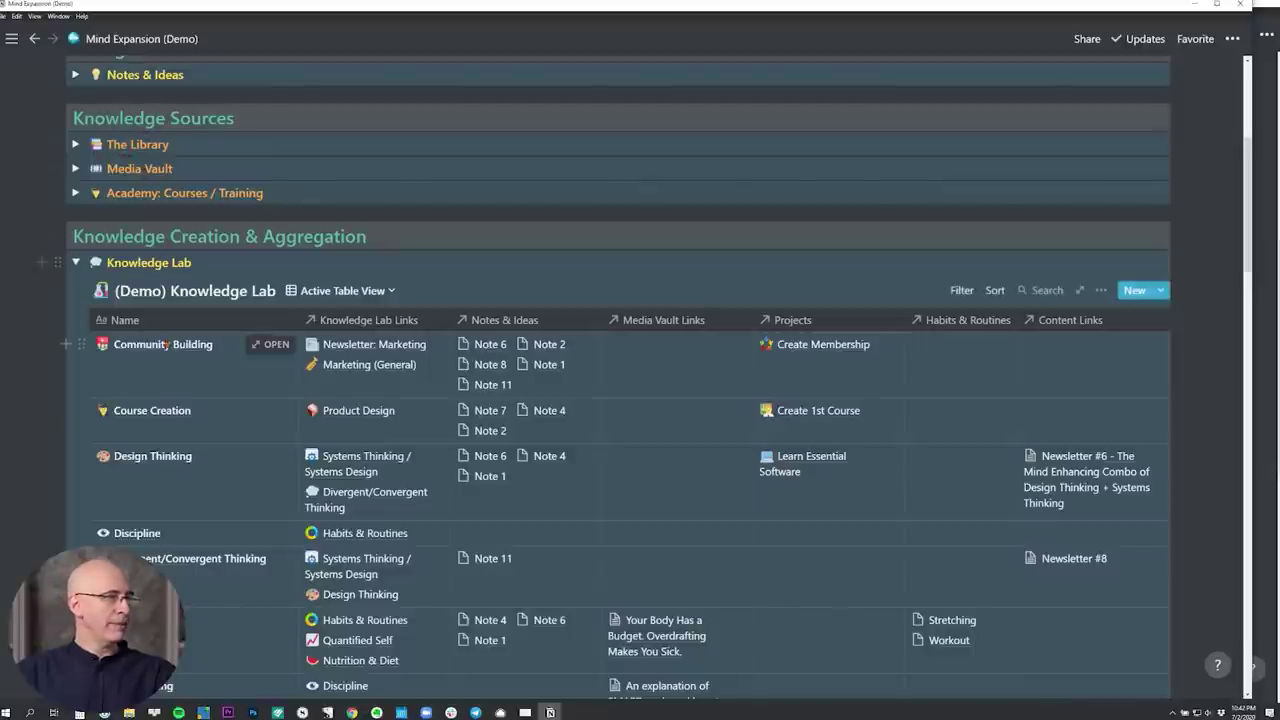
Preview Design Thinking again, review its content through "How Systems Thinking Juices it up", and return to the Knowledge Lab table.
left_click(262, 457)
scroll(377, 375, "down", 10)
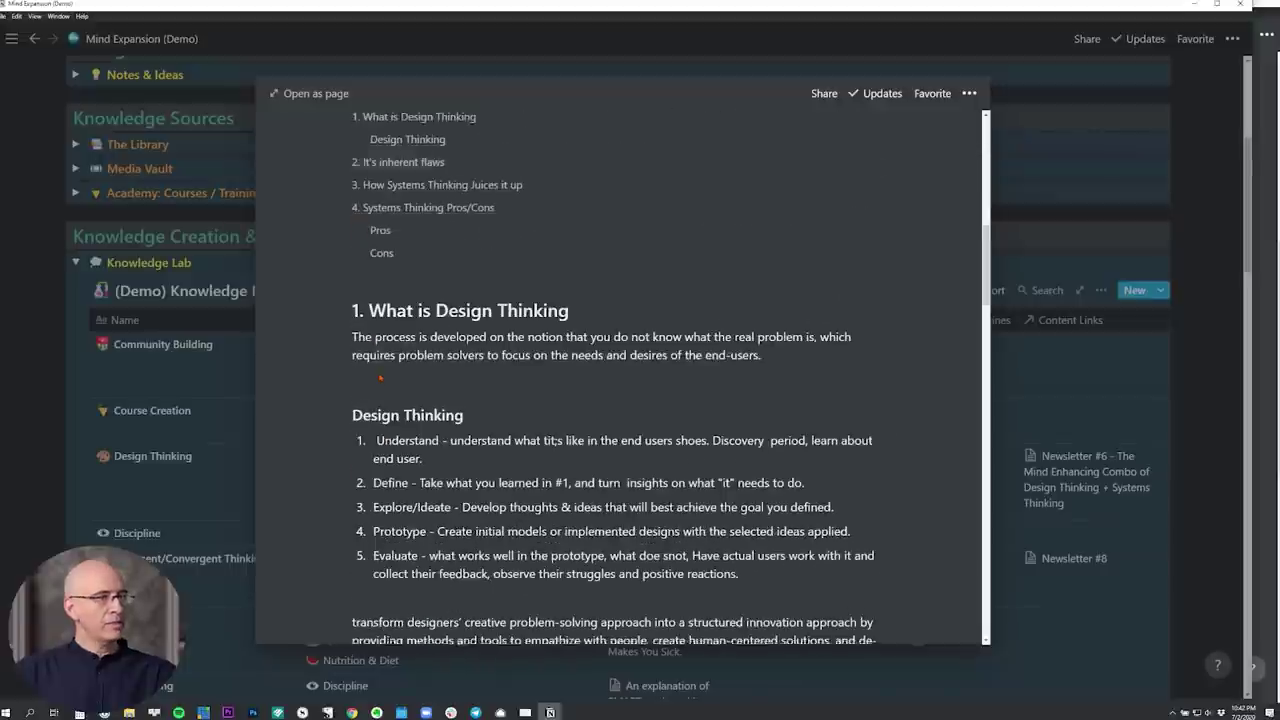
scroll(377, 374, "down", 15)
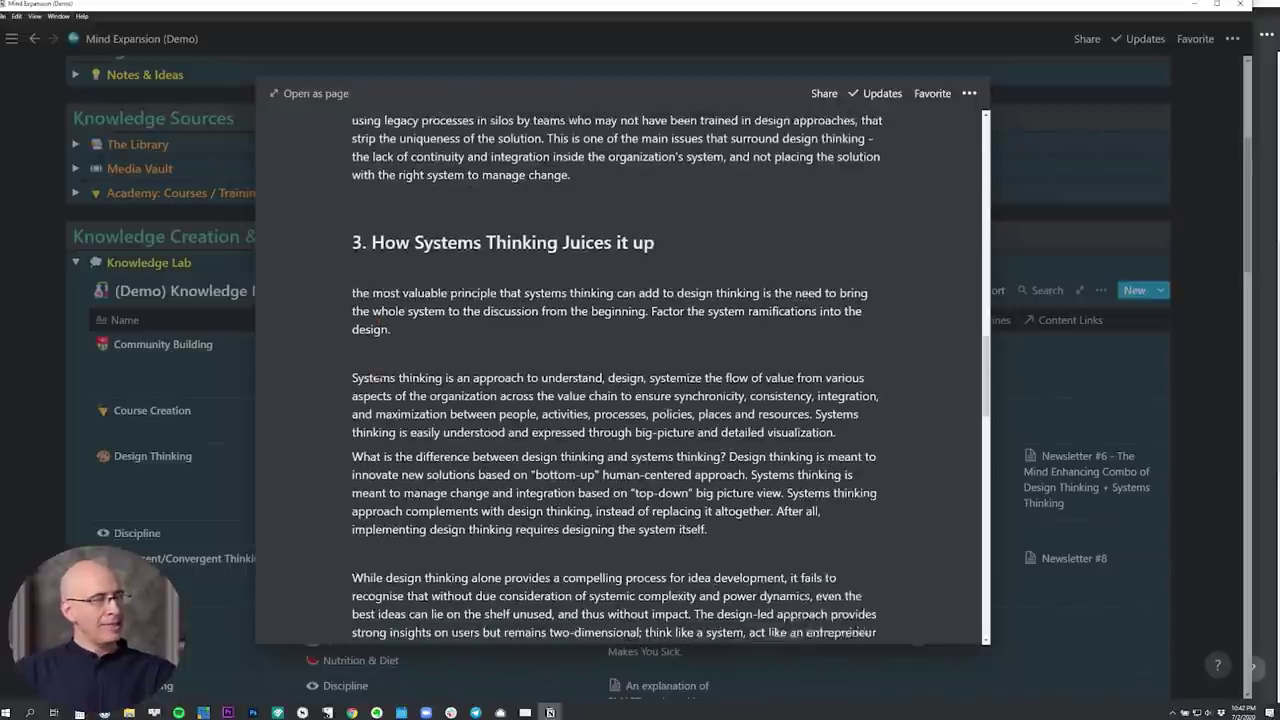
scroll(378, 371, "up", 20)
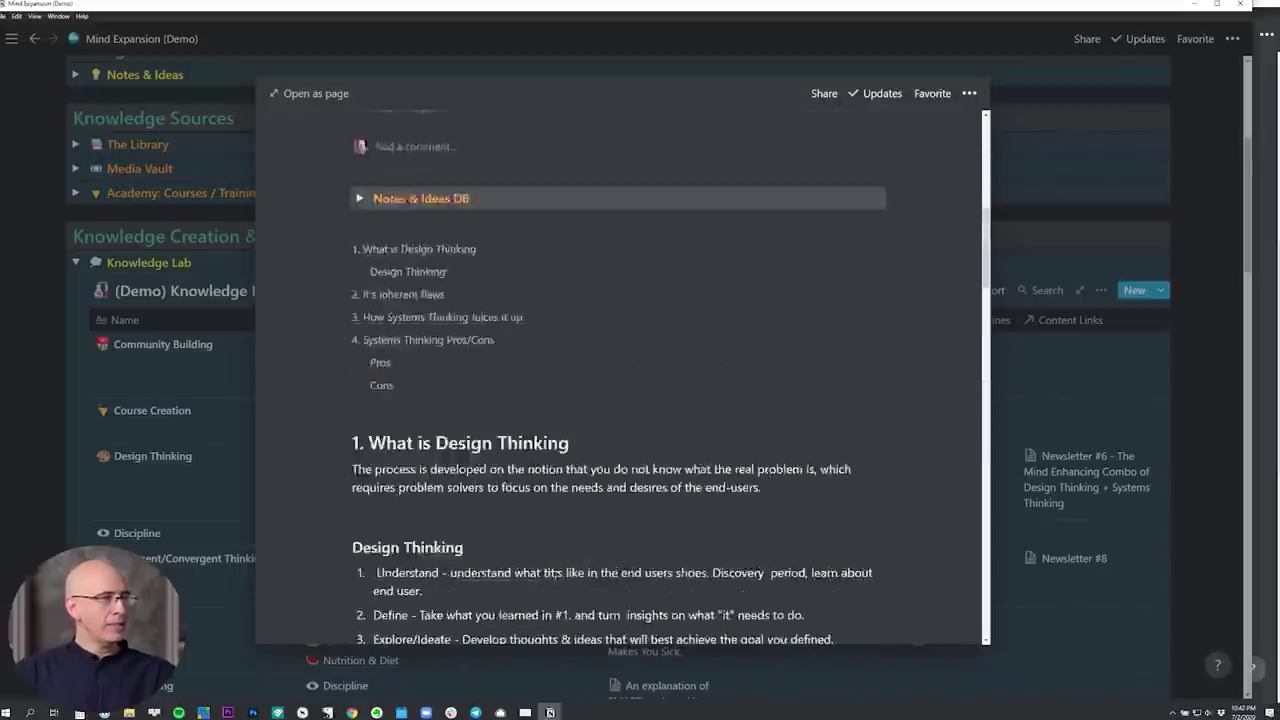
key("Escape")
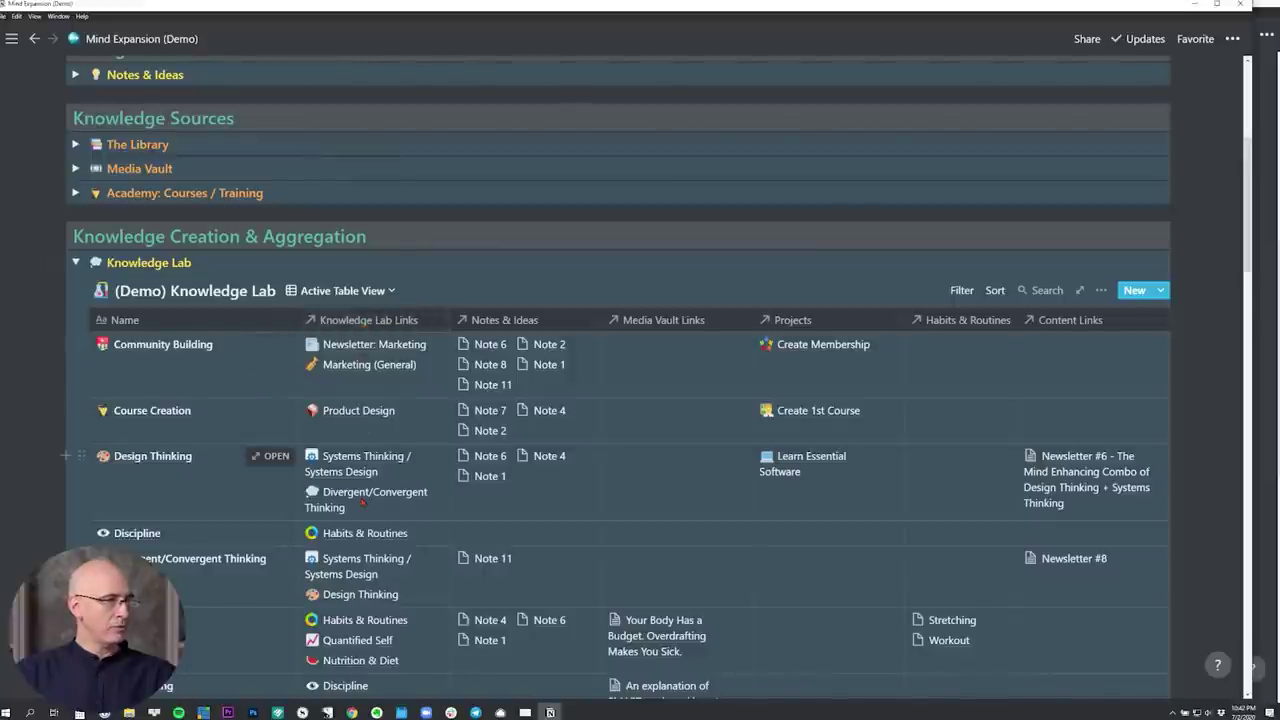
Inspect the related topics in Design Thinking's Knowledge Lab Links property and close the preview without changing them.
scroll(378, 358, "down", 1)
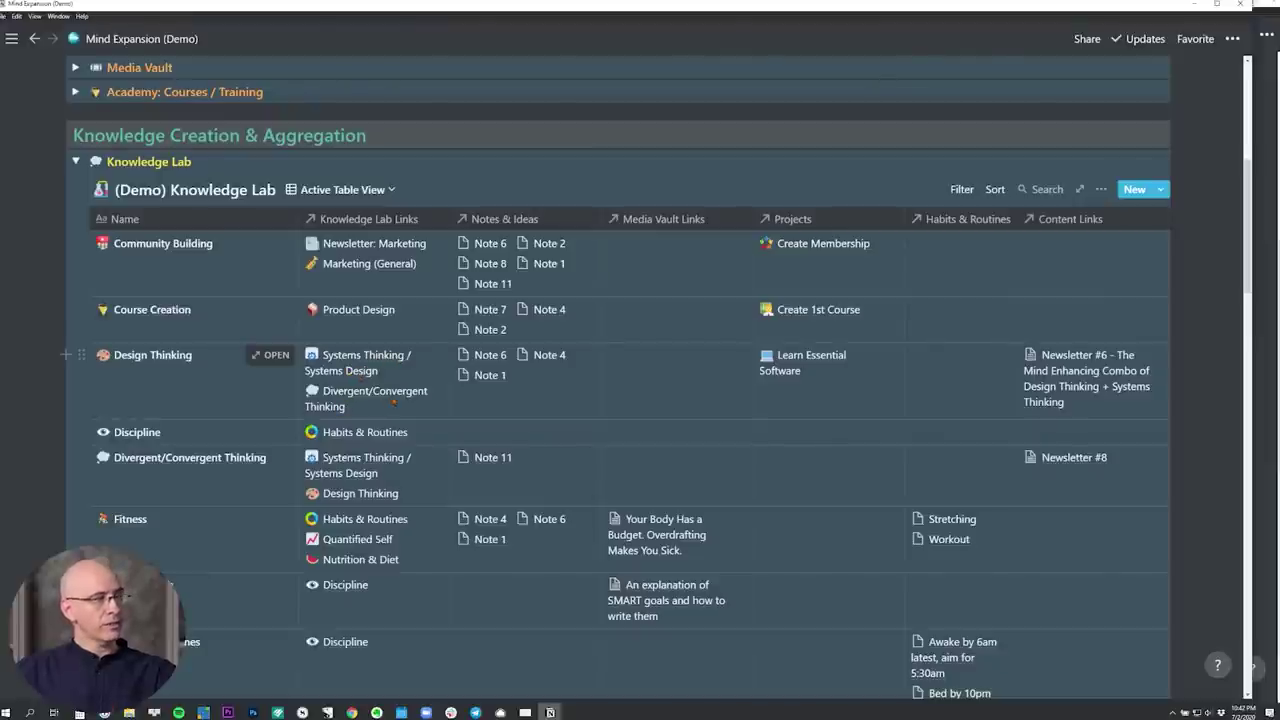
left_click(270, 355)
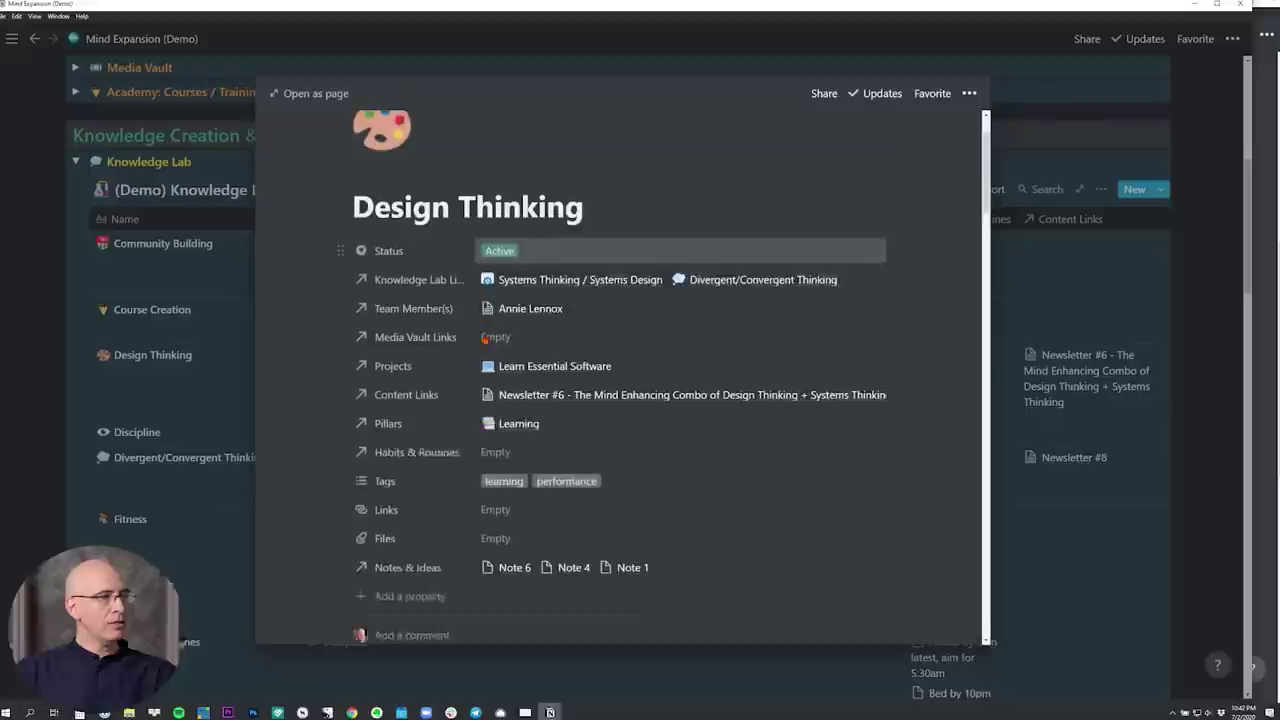
left_click(577, 270)
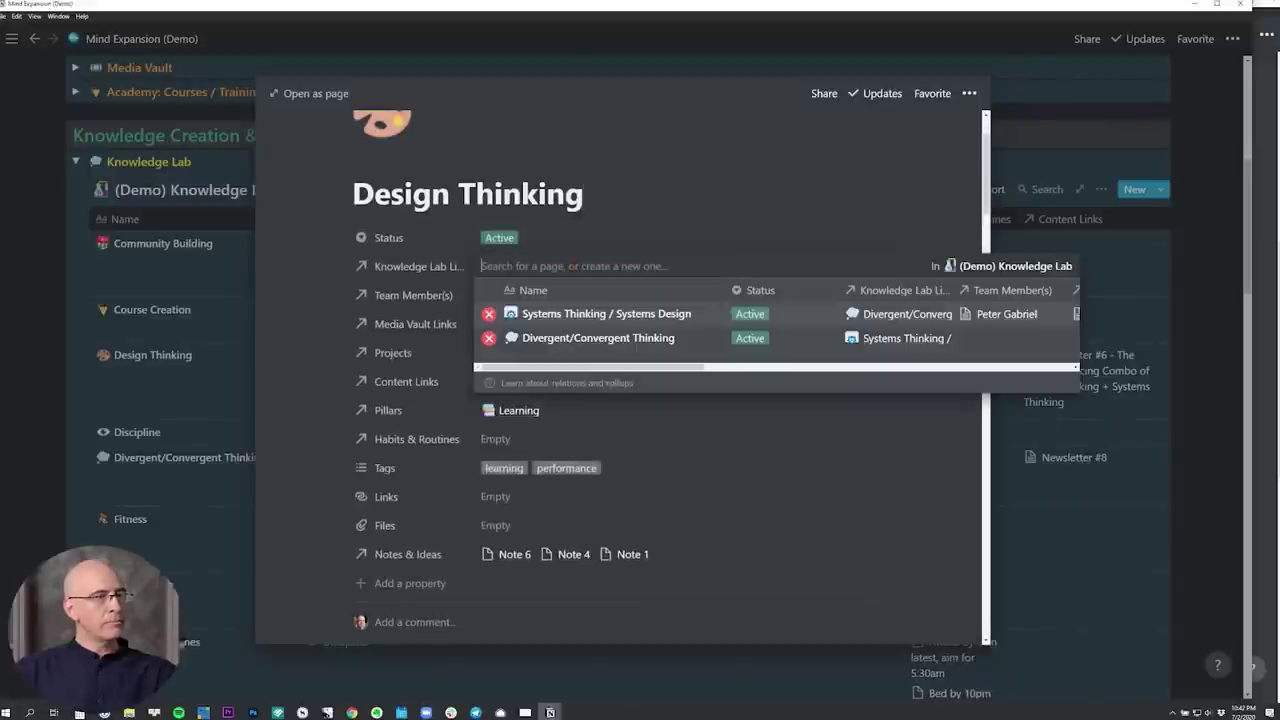
left_click(608, 208)
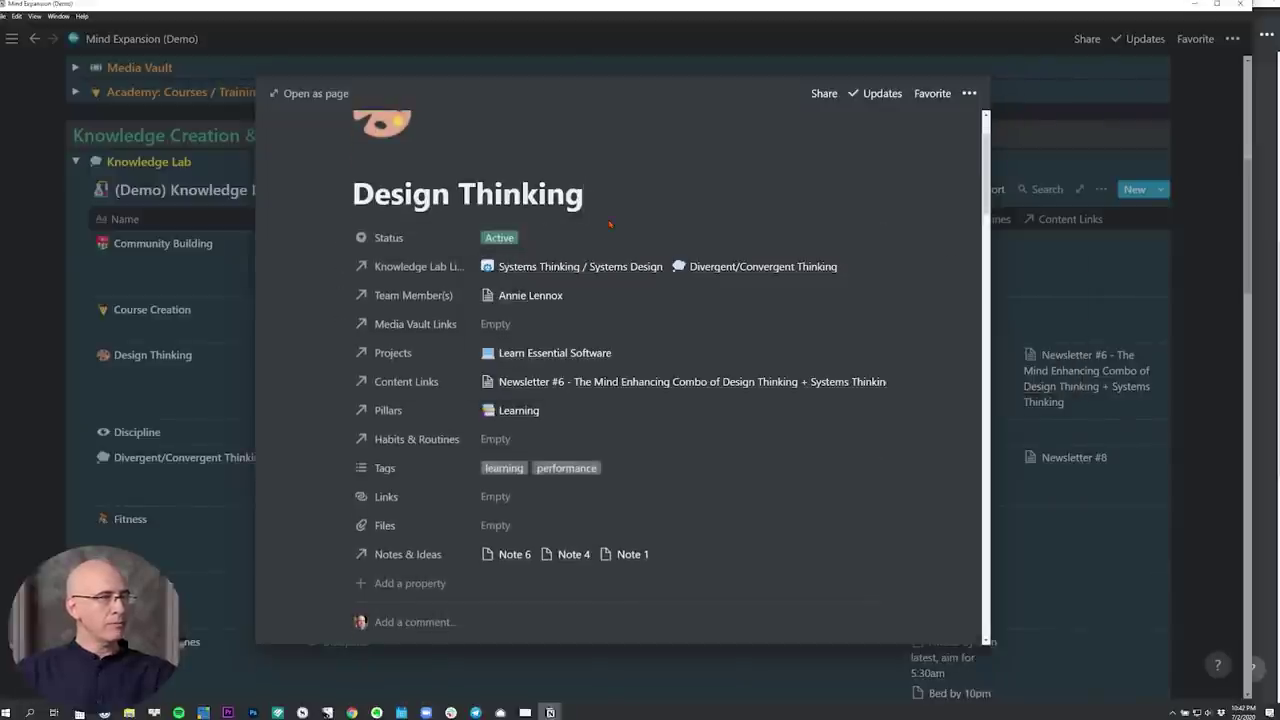
left_click(59, 313)
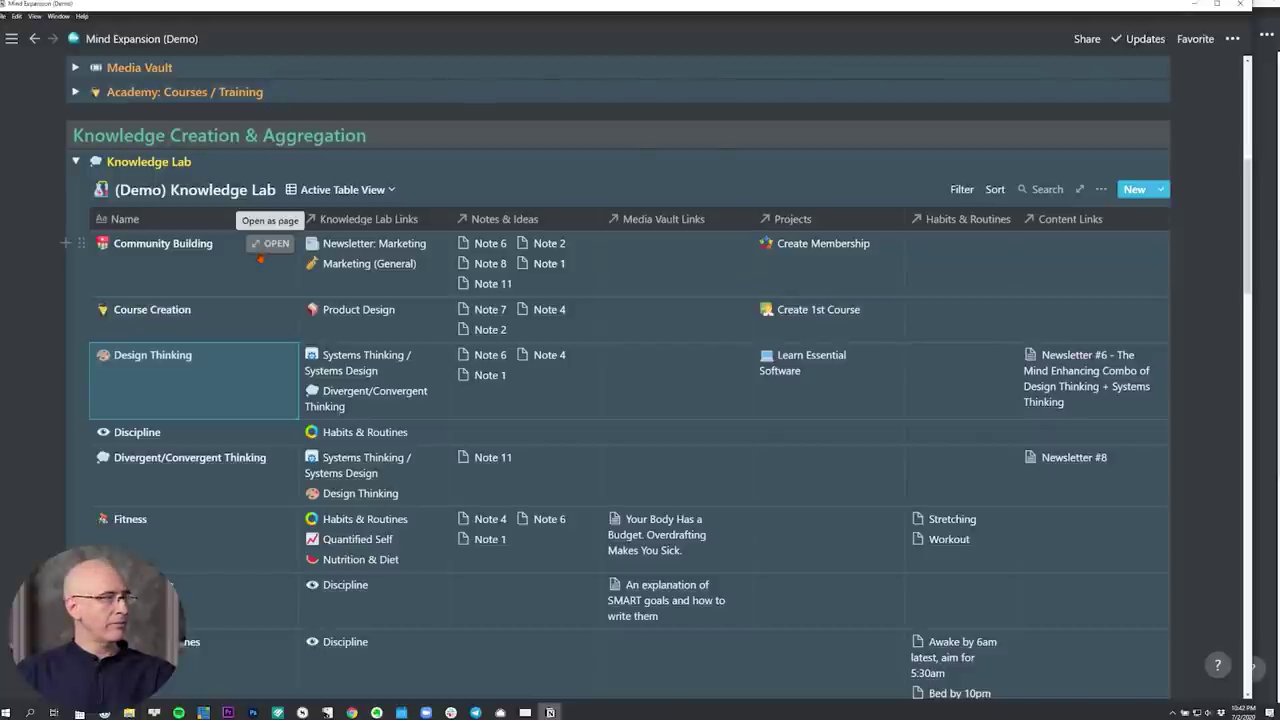
Open the Design Thinking topic as a full page and go to its table of contents.
left_click(262, 356)
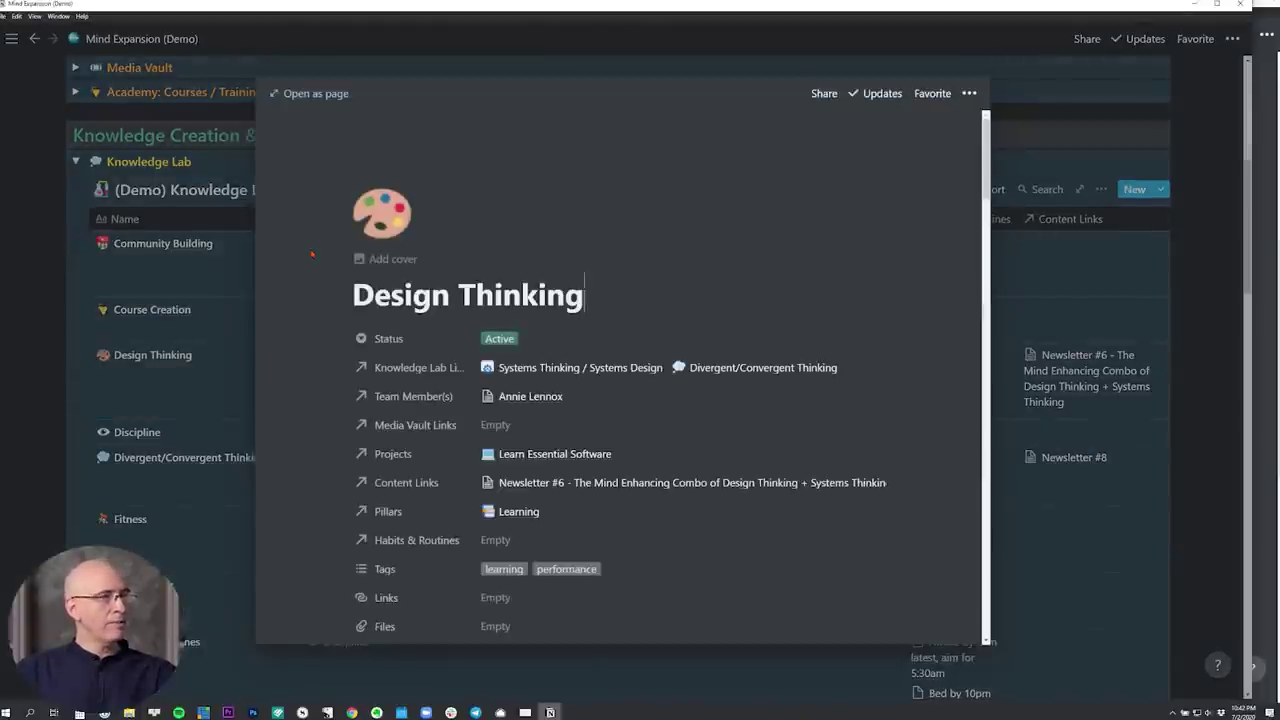
scroll(545, 449, "down", 10)
scroll(543, 451, "down", 2)
scroll(543, 451, "up", 3)
left_click(309, 93)
scroll(411, 219, "down", 2)
scroll(411, 219, "down", 4)
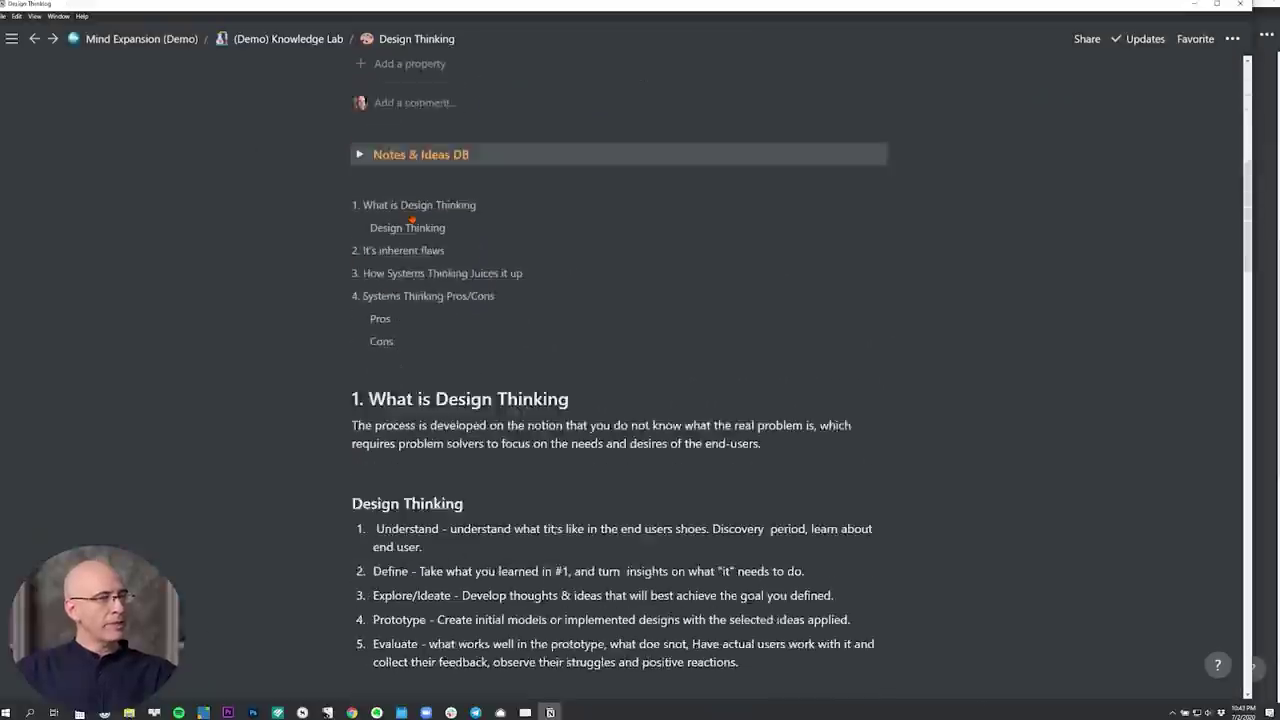
Jump from the table of contents to the "2. It's inherent flaws" section and return to the contents list.
left_click(375, 211)
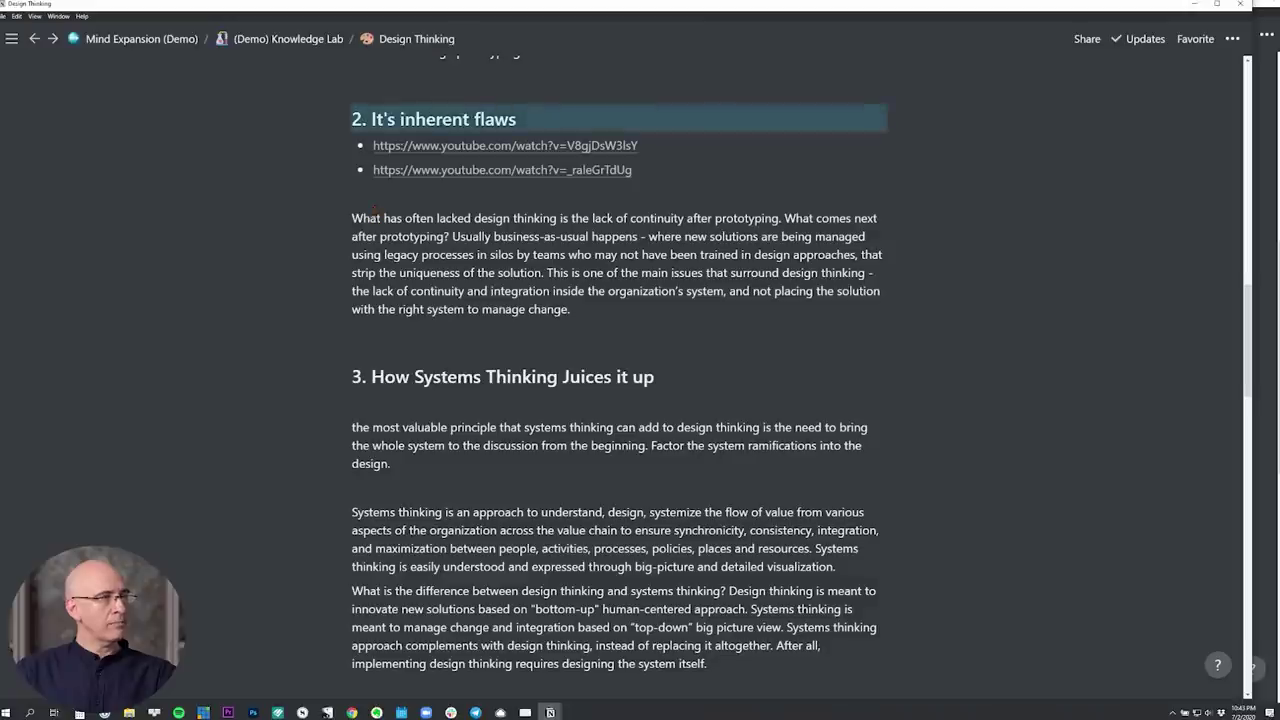
scroll(413, 297, "up", 2)
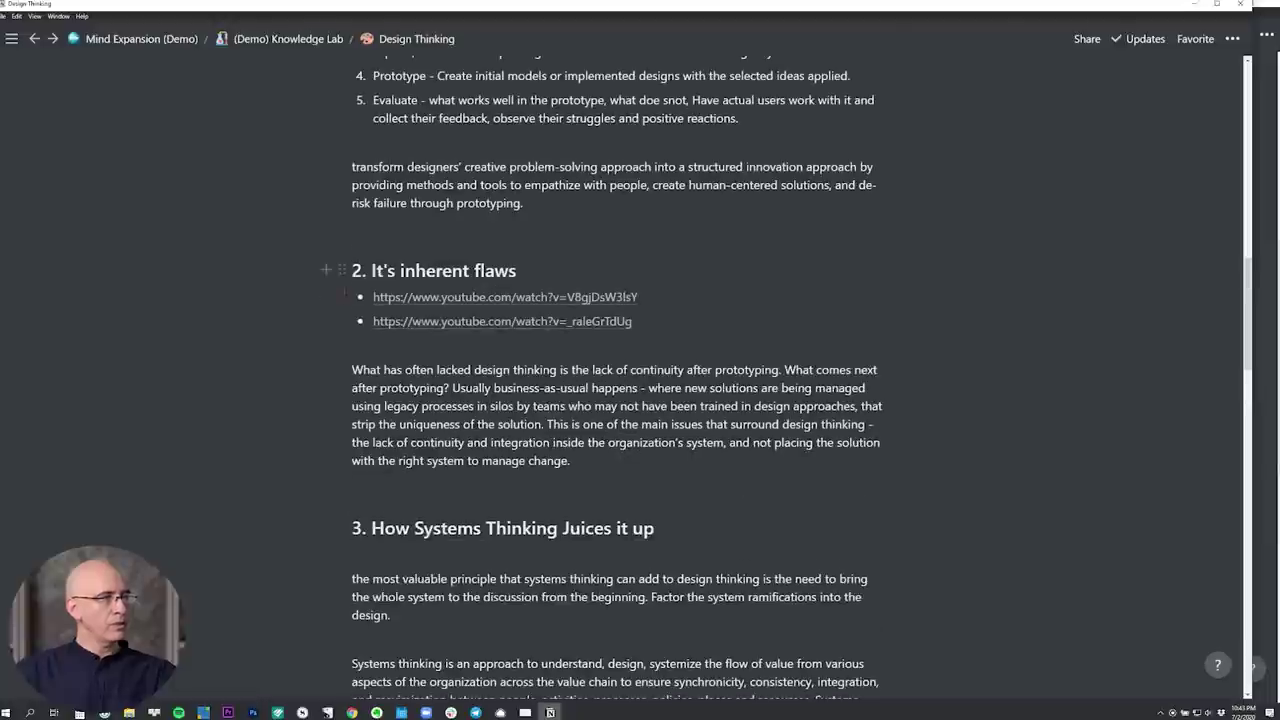
scroll(413, 297, "up", 8)
scroll(413, 297, "down", 5)
scroll(413, 297, "up", 1)
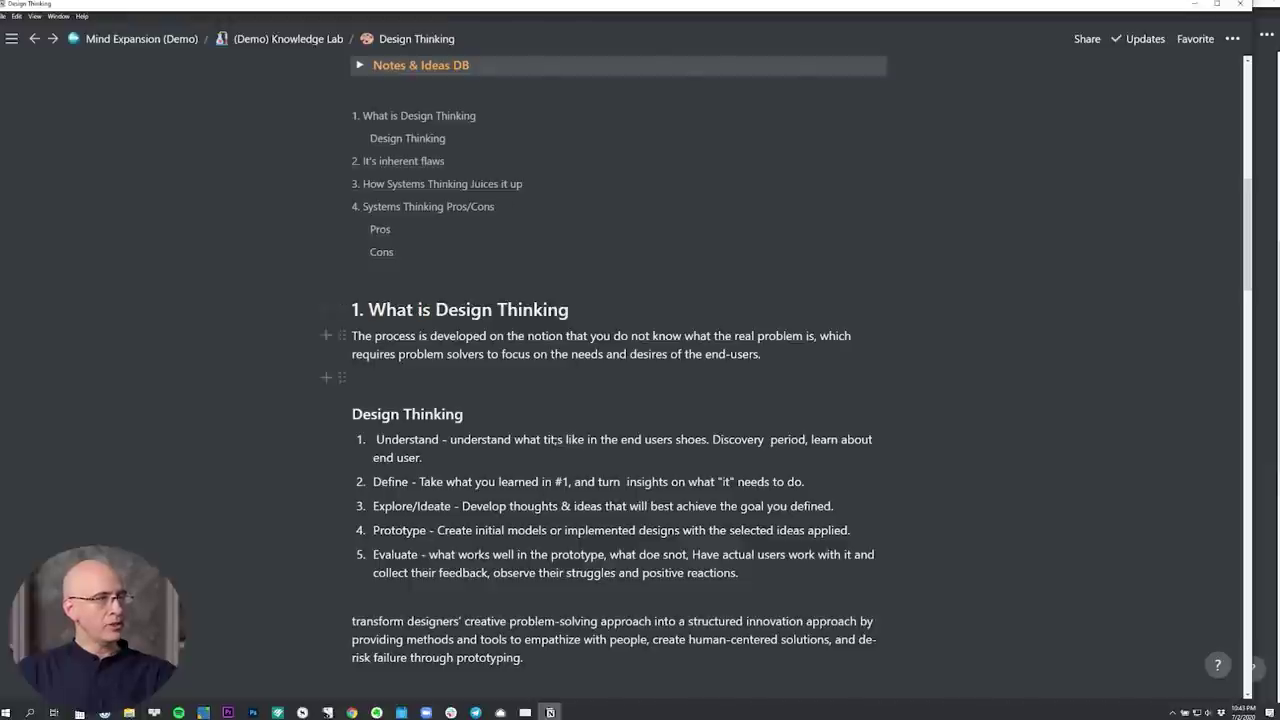
Check the heading levels the "1. What is Design Thinking" block can be turned into, leaving its type unchanged.
left_click(341, 309)
left_click(287, 271)
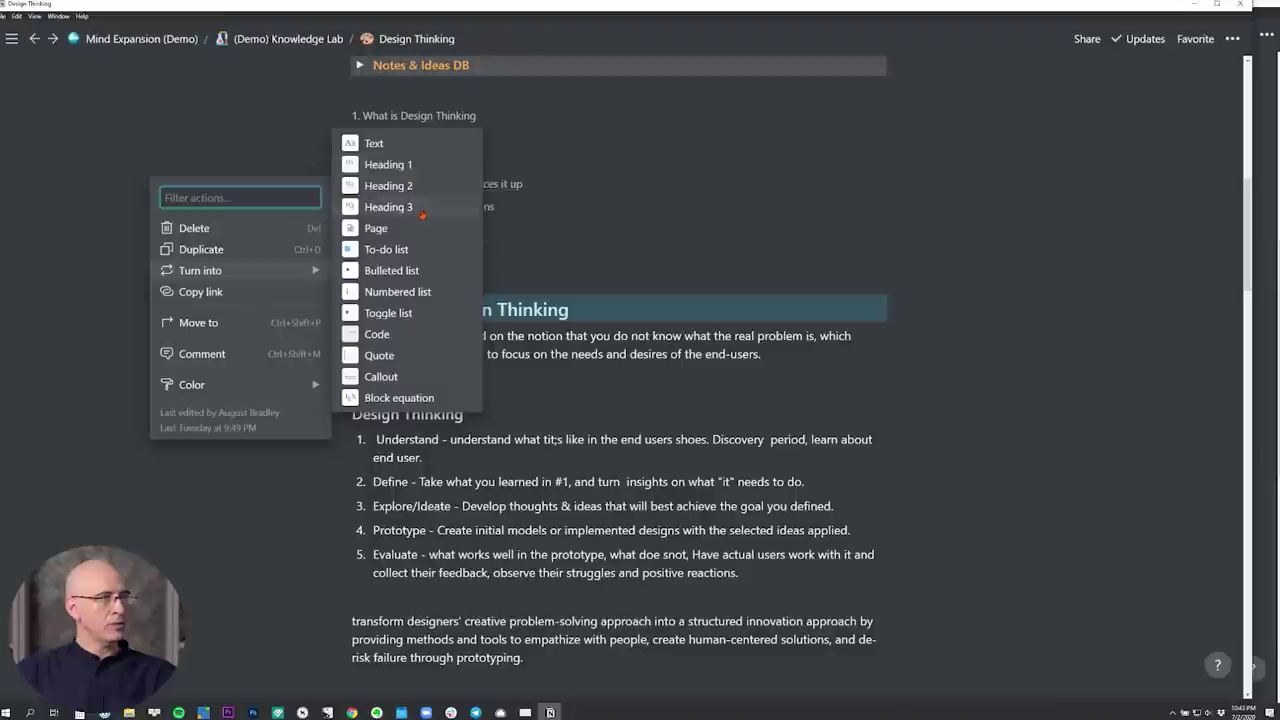
key("Escape")
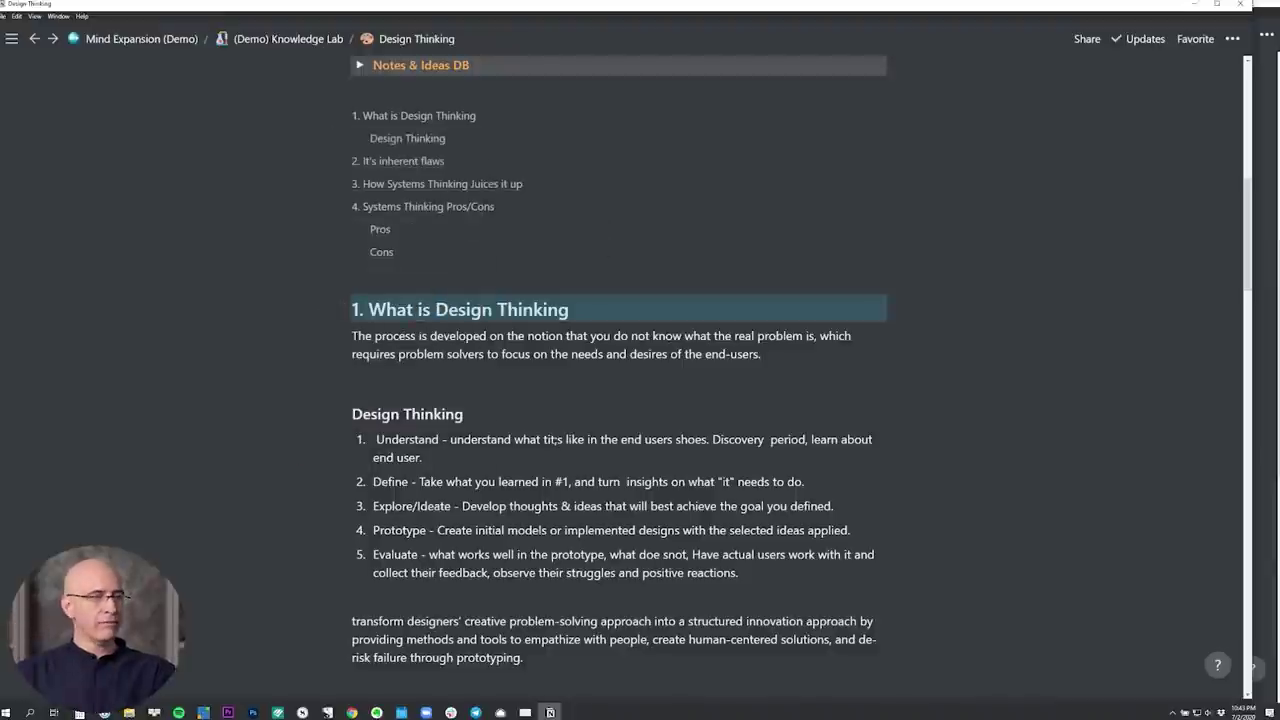
scroll(618, 370, "down", 3)
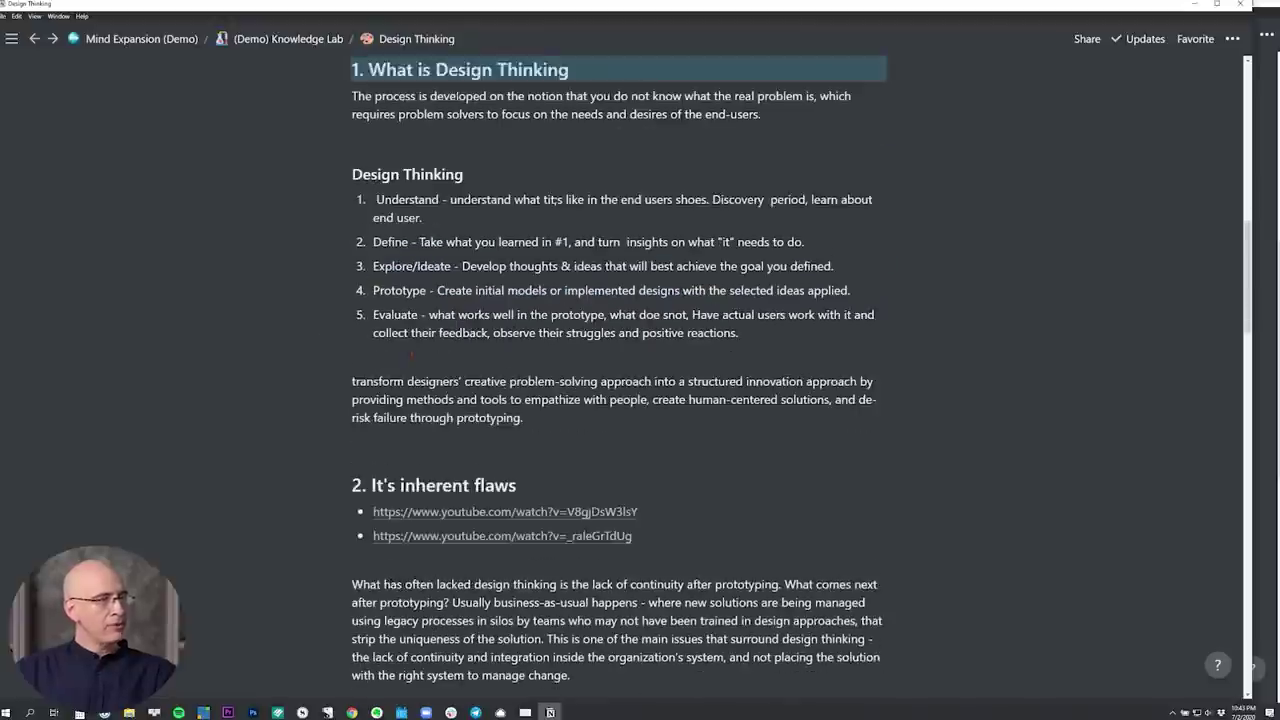
scroll(618, 370, "up", 2)
Insert a second table of contents block above the "1. What is Design Thinking" heading.
left_click(373, 232)
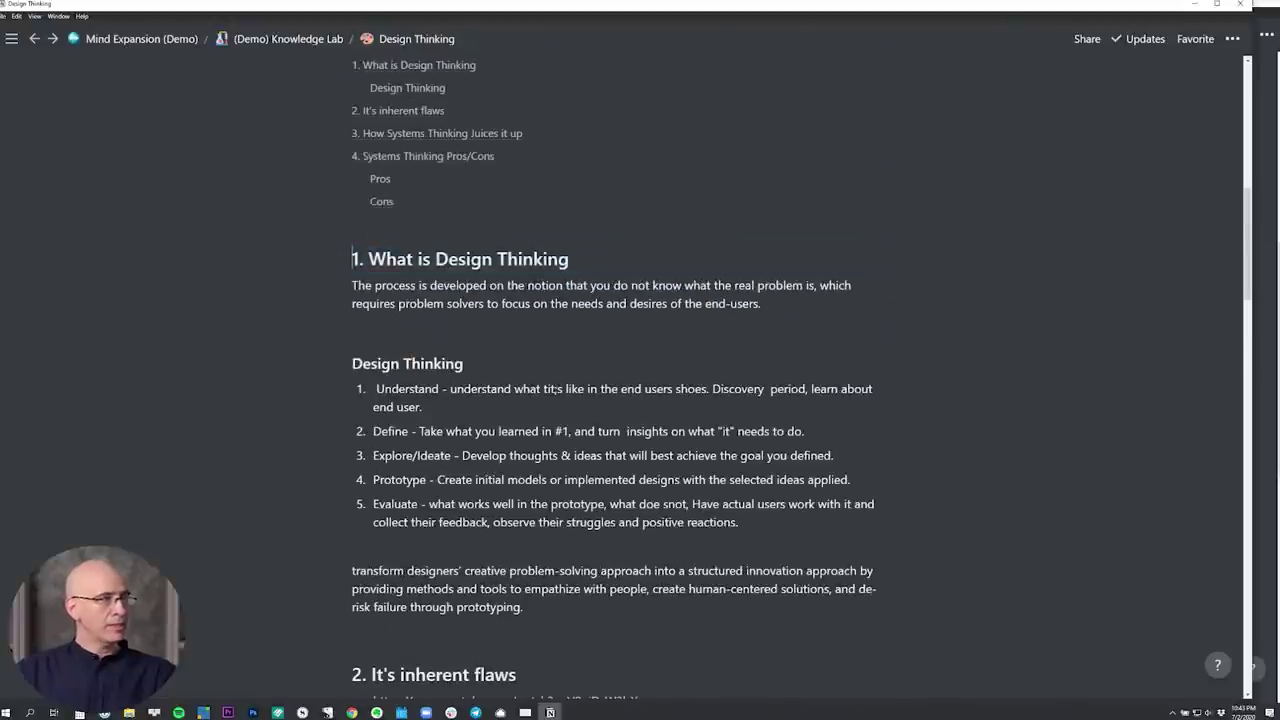
left_click(330, 222)
key("Escape")
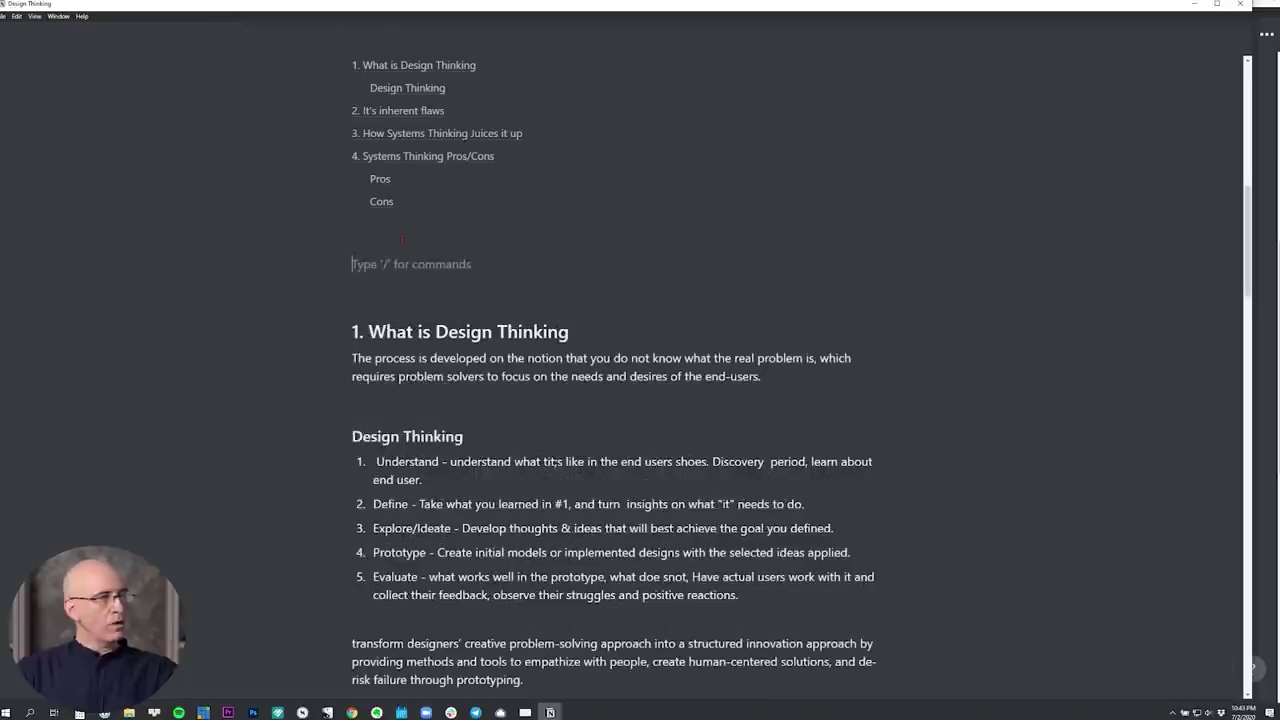
type("/to")
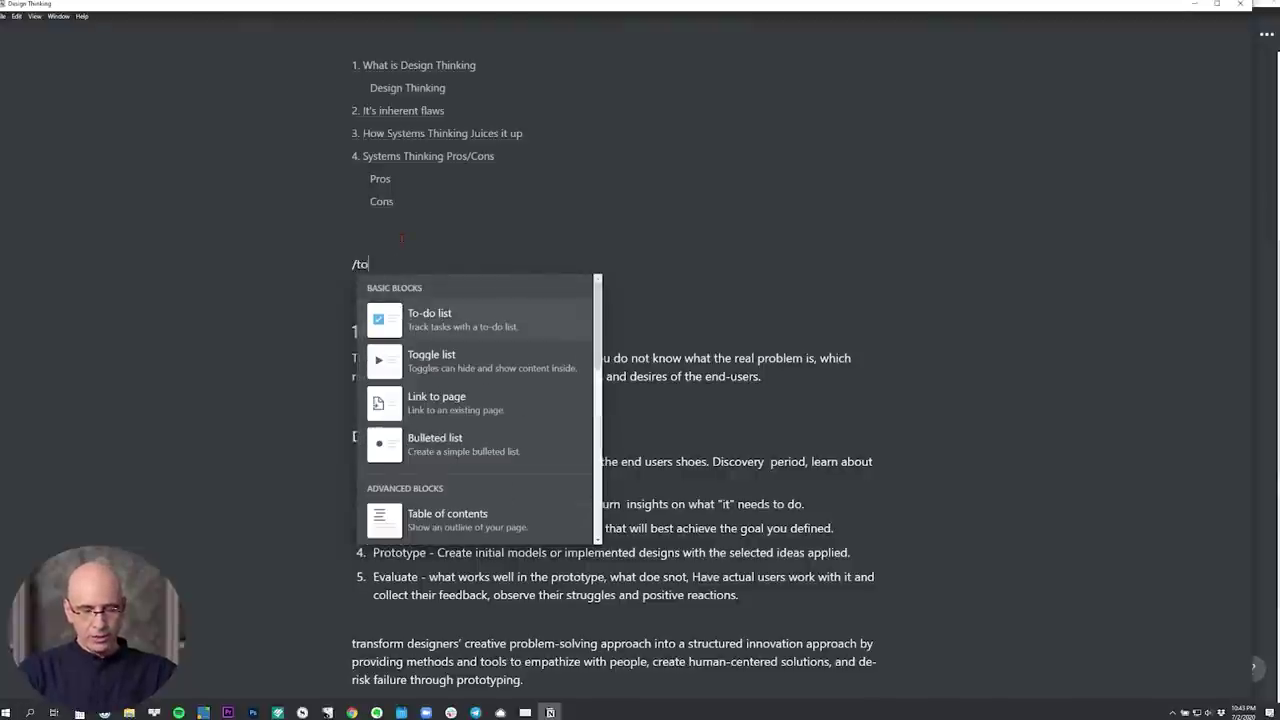
type("c")
key("Return")
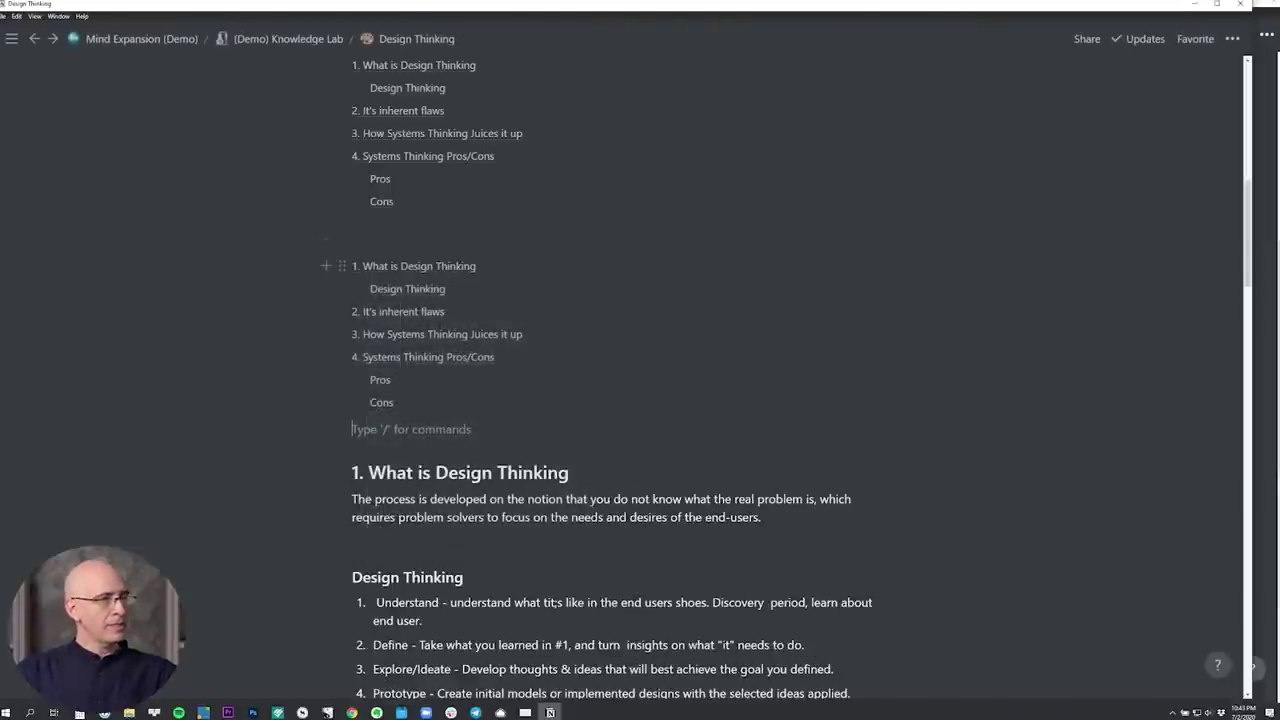
Compare the two tables of contents and jump from the second one to the Pros section, then return.
scroll(426, 172, "up", 1)
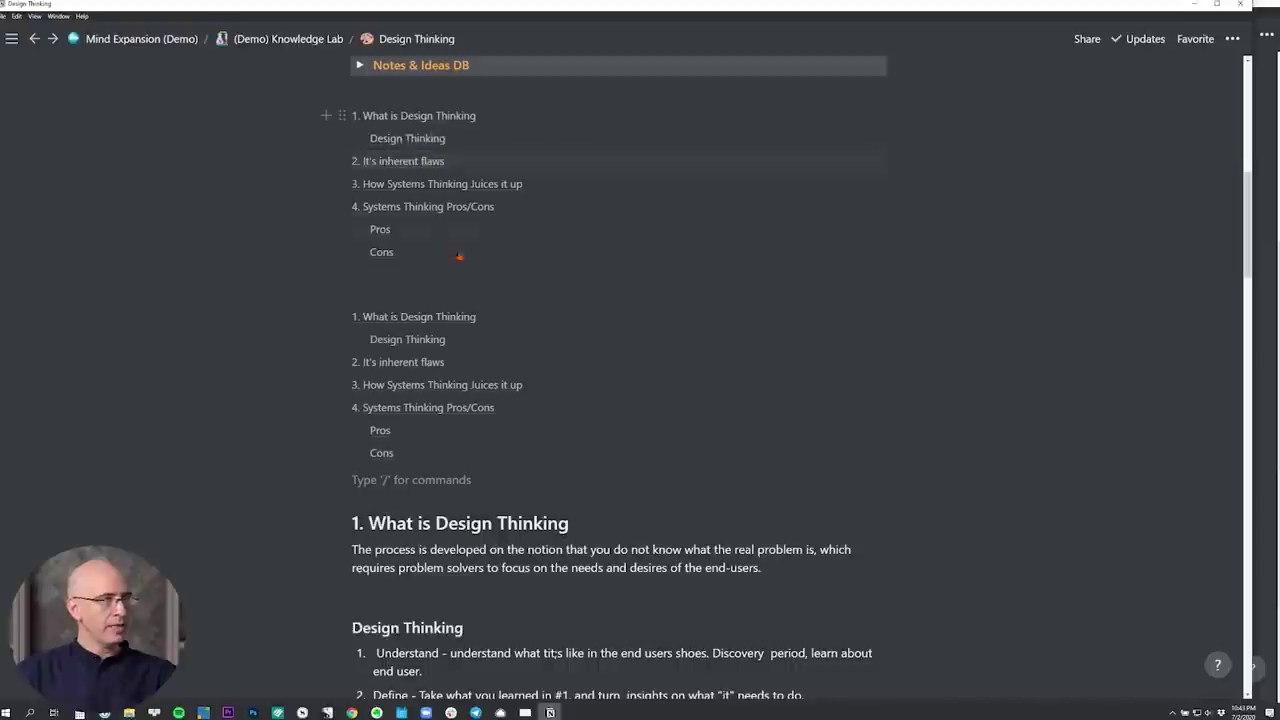
scroll(366, 272, "down", 1)
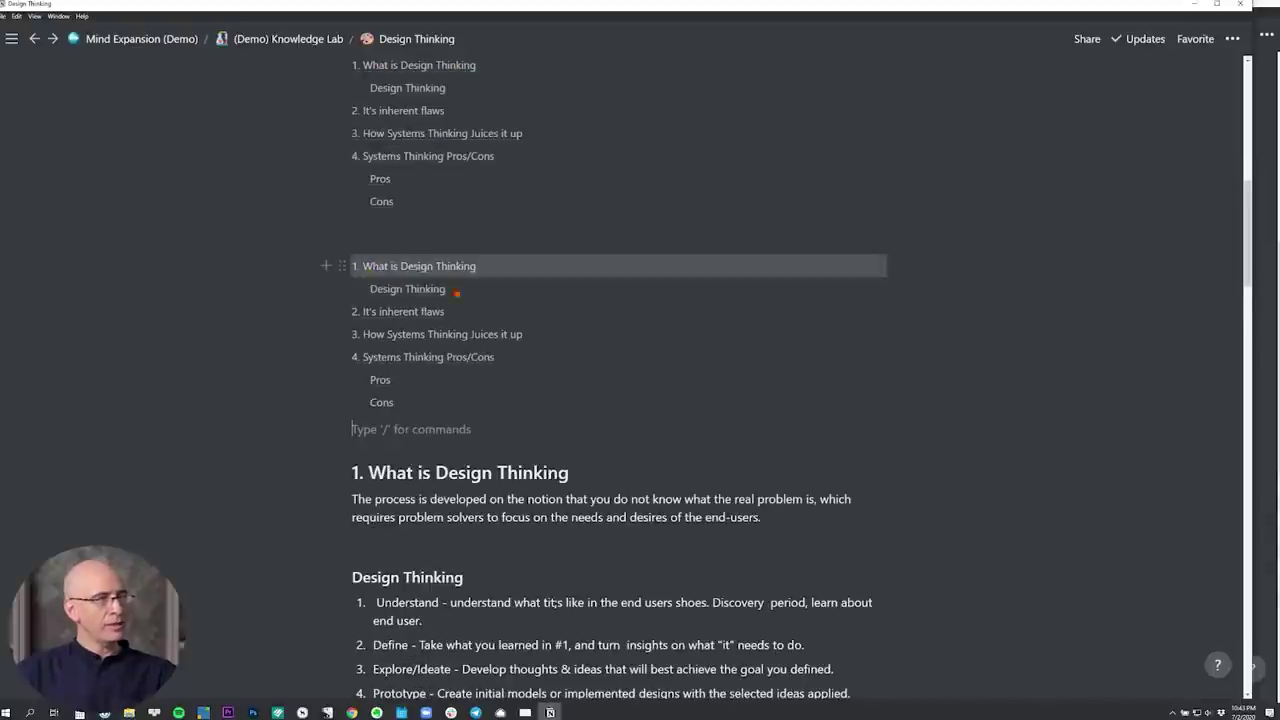
scroll(451, 289, "down", 2)
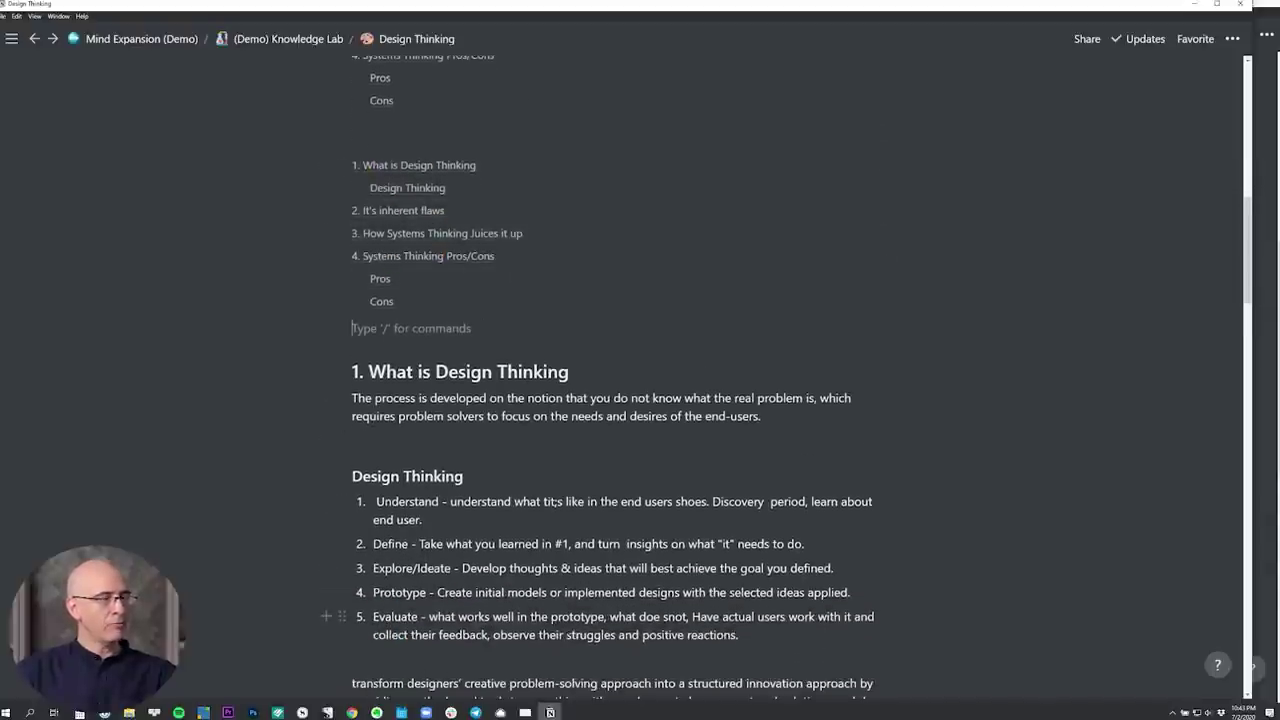
left_click(386, 278)
scroll(386, 277, "up", 15)
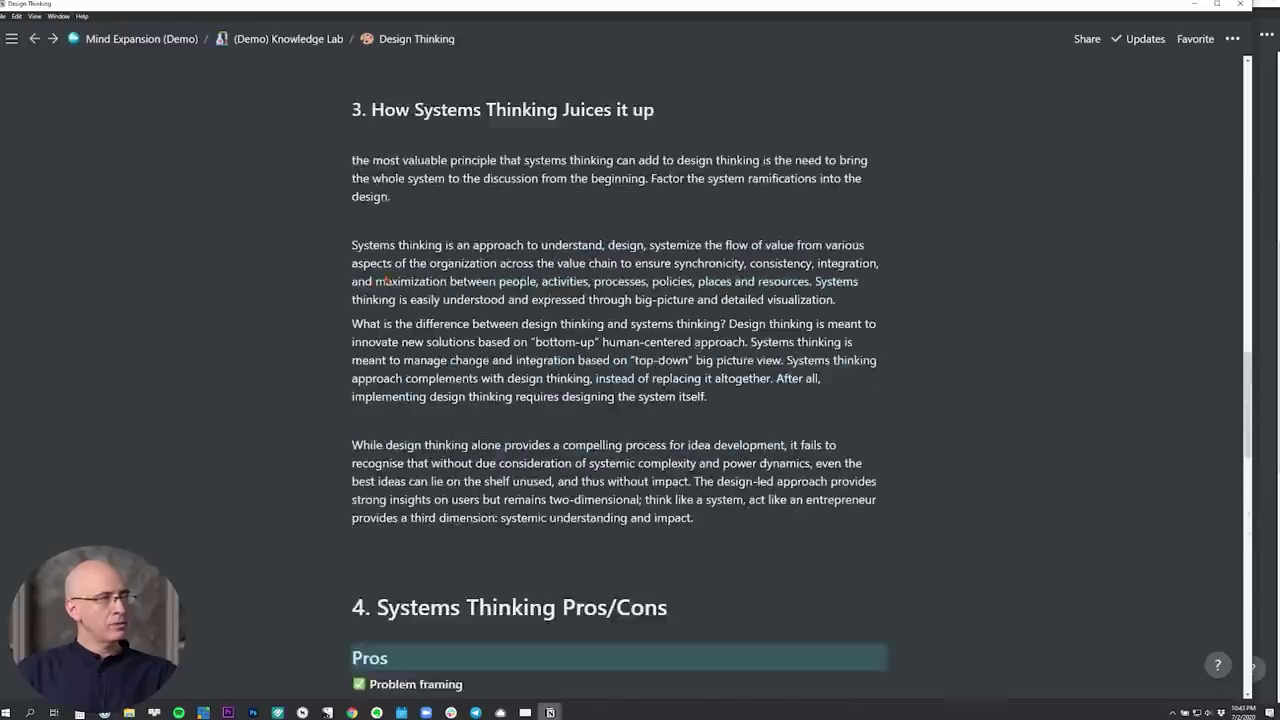
Delete the duplicate table of contents and the extra empty block above "1. What is Design Thinking".
scroll(386, 300, "down", 4)
left_click(337, 283)
left_click(195, 226)
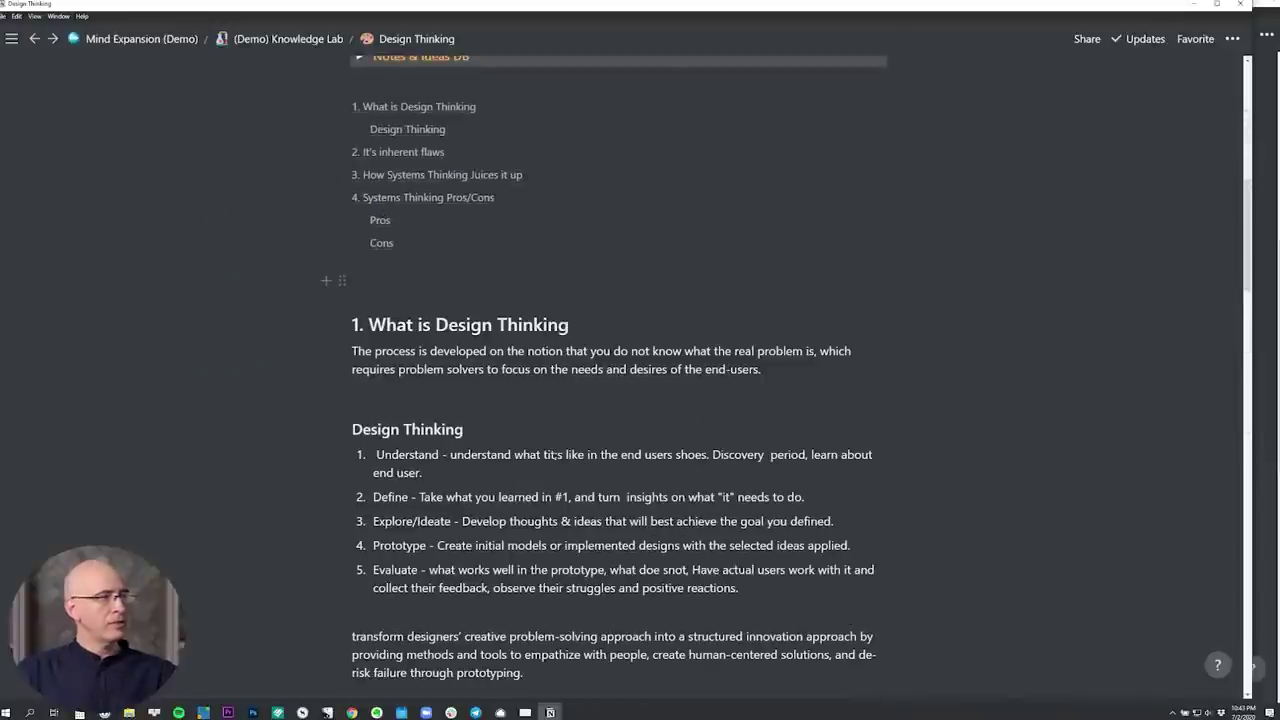
left_click(342, 280)
left_click(197, 201)
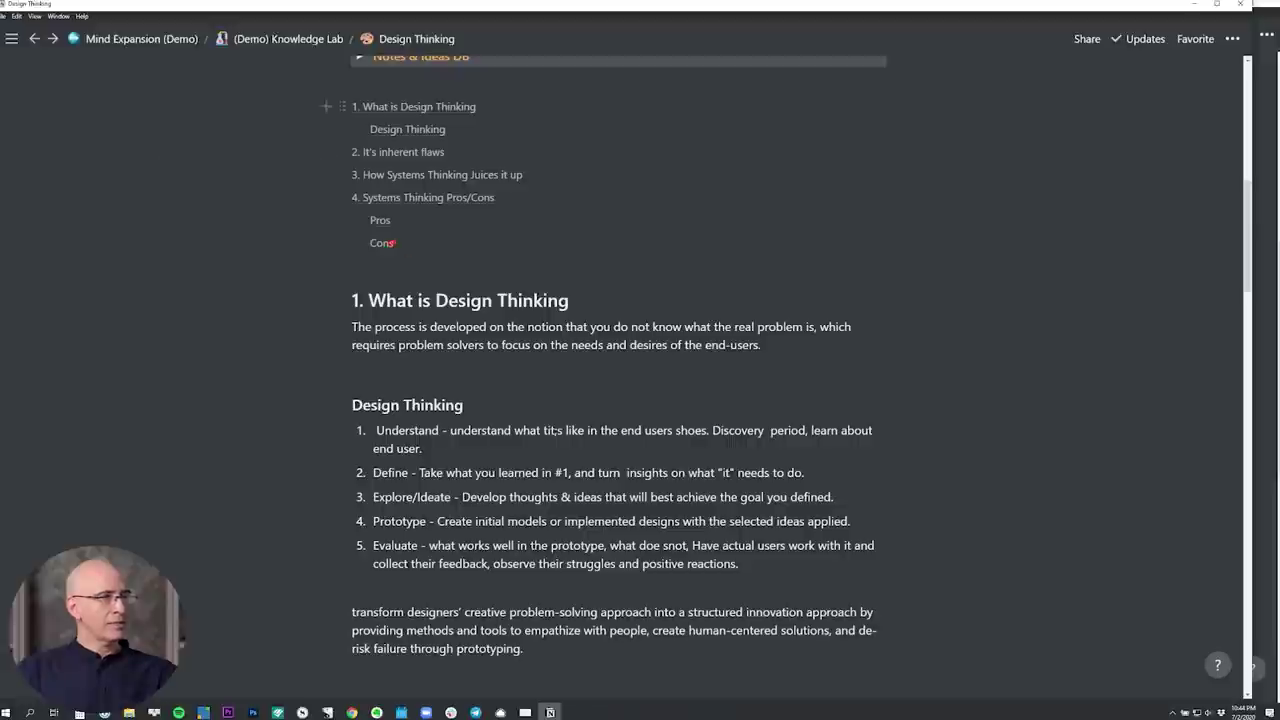
Expand the Notes & Ideas DB toggle on the Design Thinking page and review the page's properties above it.
scroll(800, 380, "up", 3)
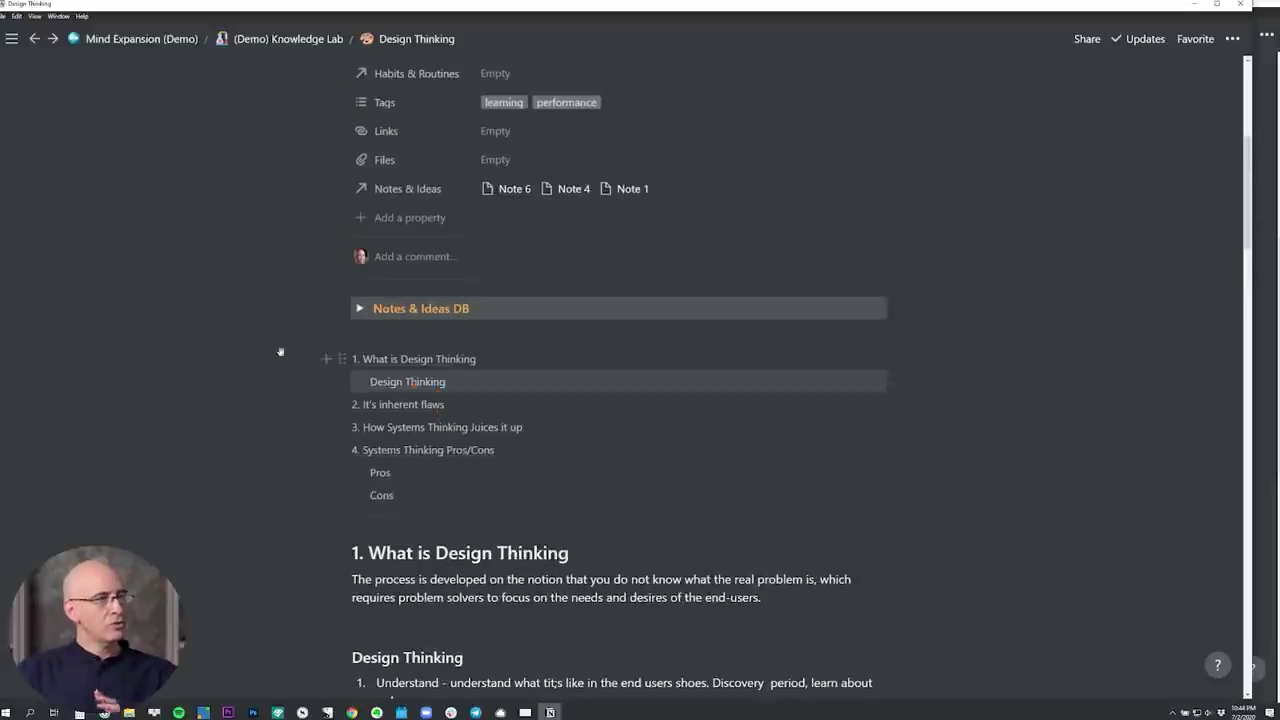
left_click(359, 308)
left_click(359, 308)
left_click(359, 308)
scroll(524, 182, "up", 4)
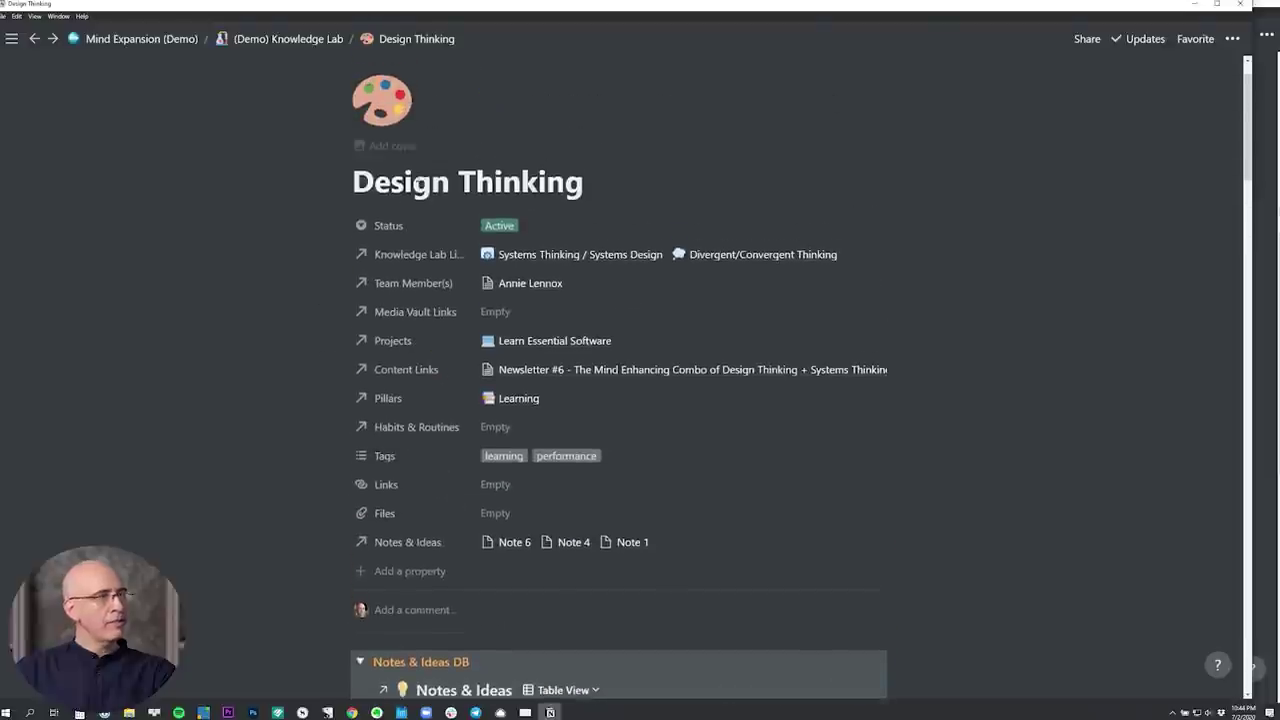
scroll(398, 368, "down", 2)
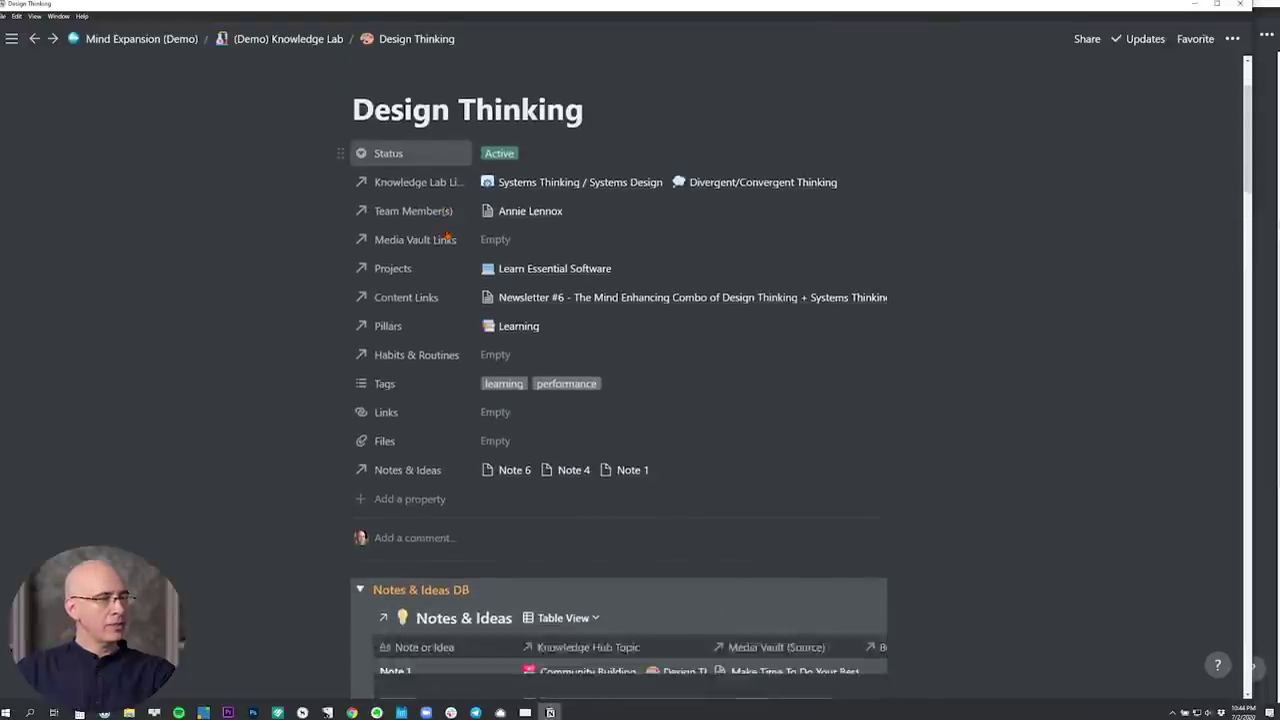
Return to the Mind Expansion (Demo) page and expand Notes & Ideas under Thought Inbox to view the master notes database.
scroll(398, 368, "down", 3)
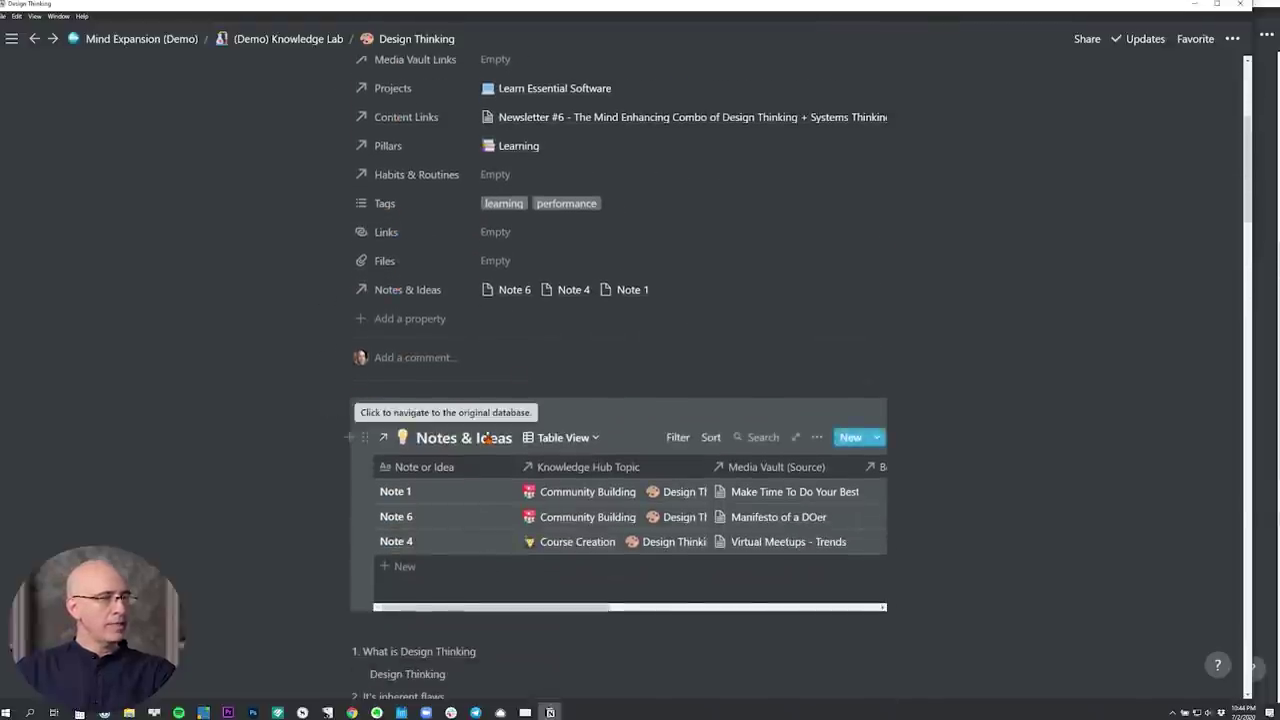
left_click(218, 44)
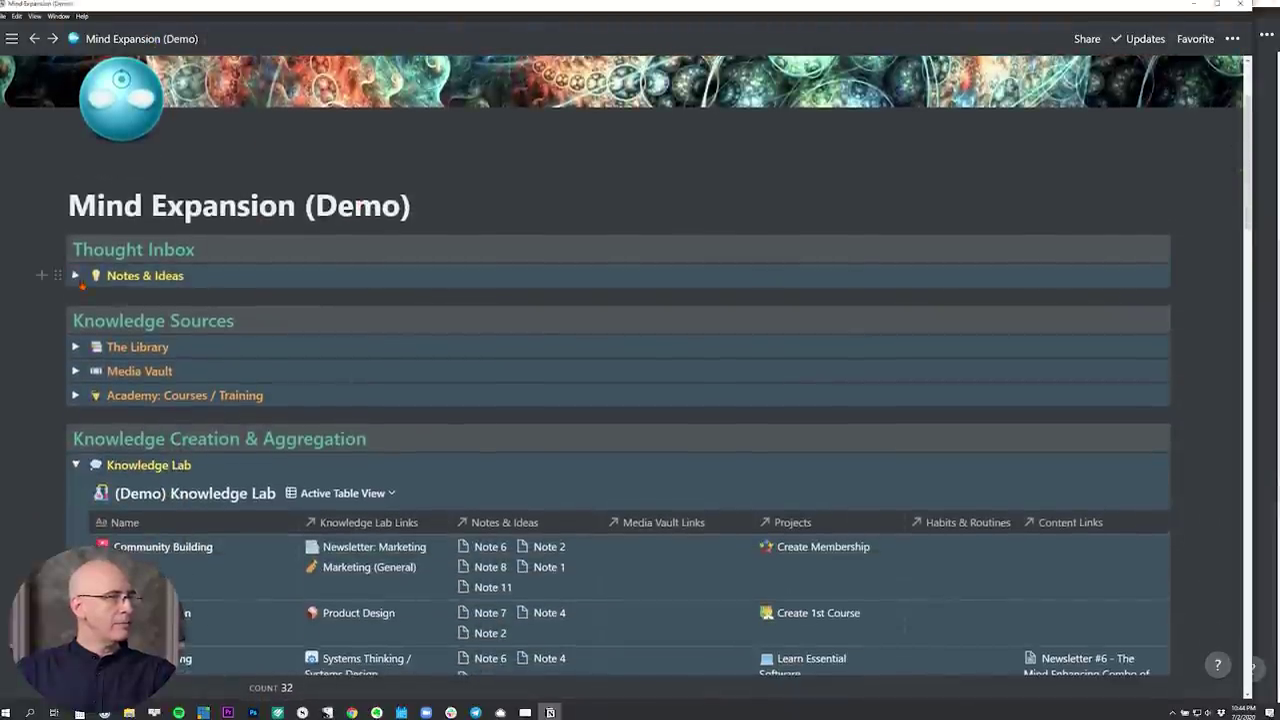
left_click(75, 275)
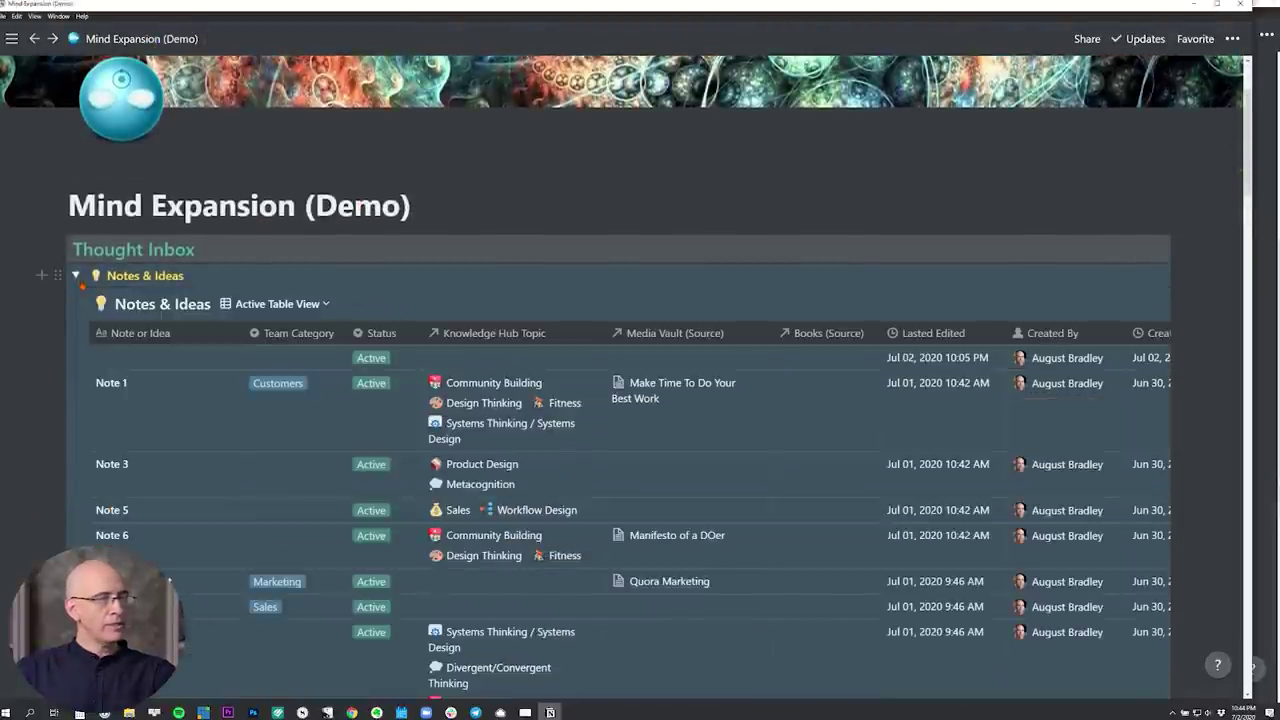
left_click(75, 275)
left_click(75, 275)
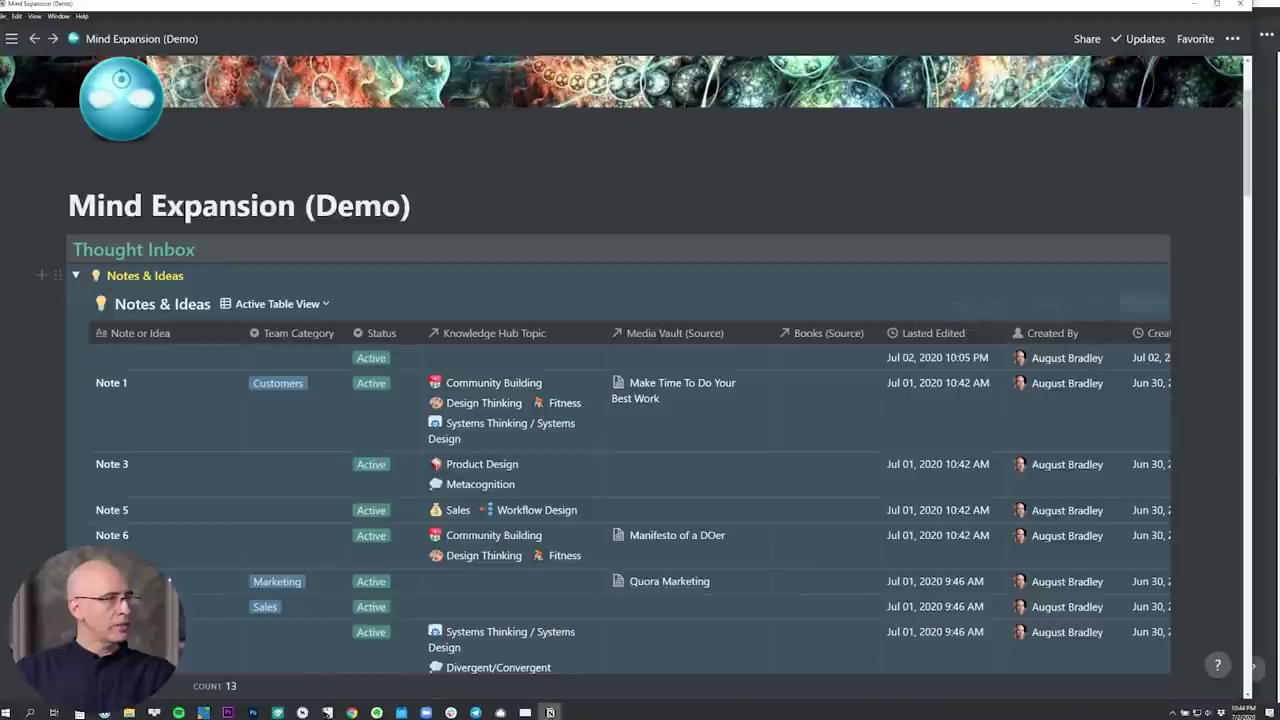
Preview the Design Thinking entry from the Knowledge Lab table, review its properties and embedded Notes & Ideas table, and close the preview.
scroll(280, 400, "down", 10)
left_click(271, 354)
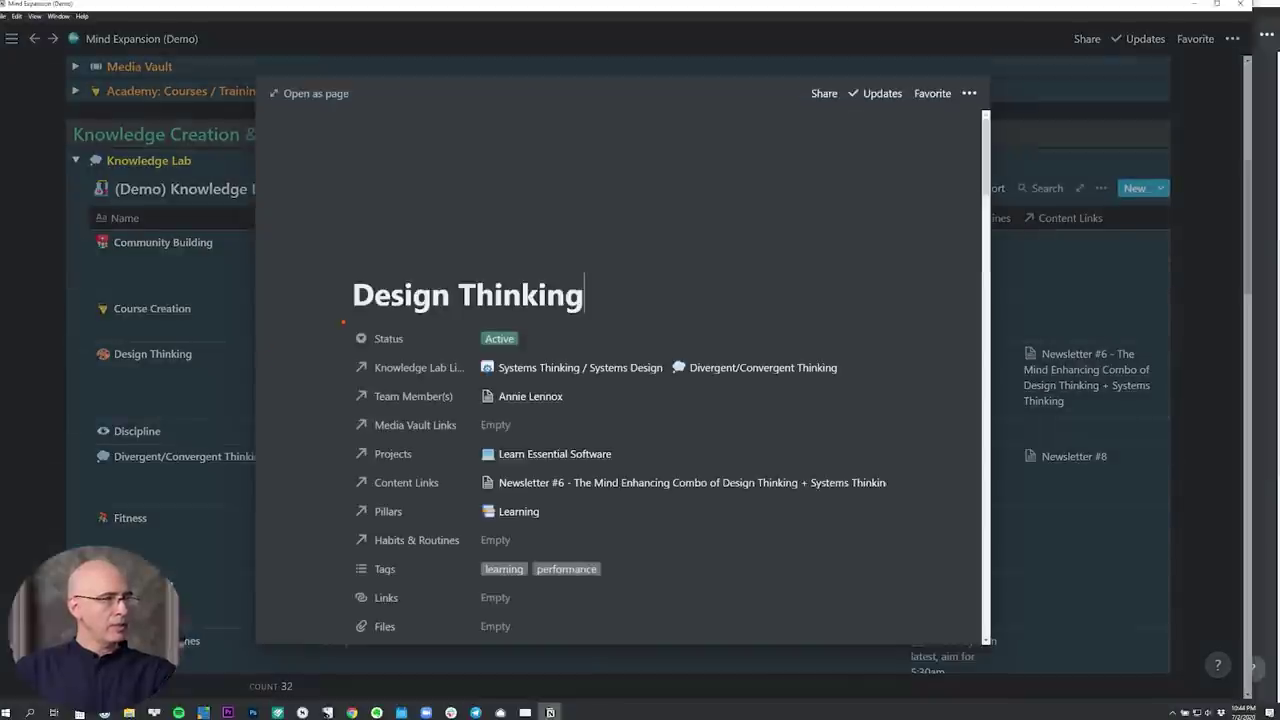
scroll(331, 323, "down", 8)
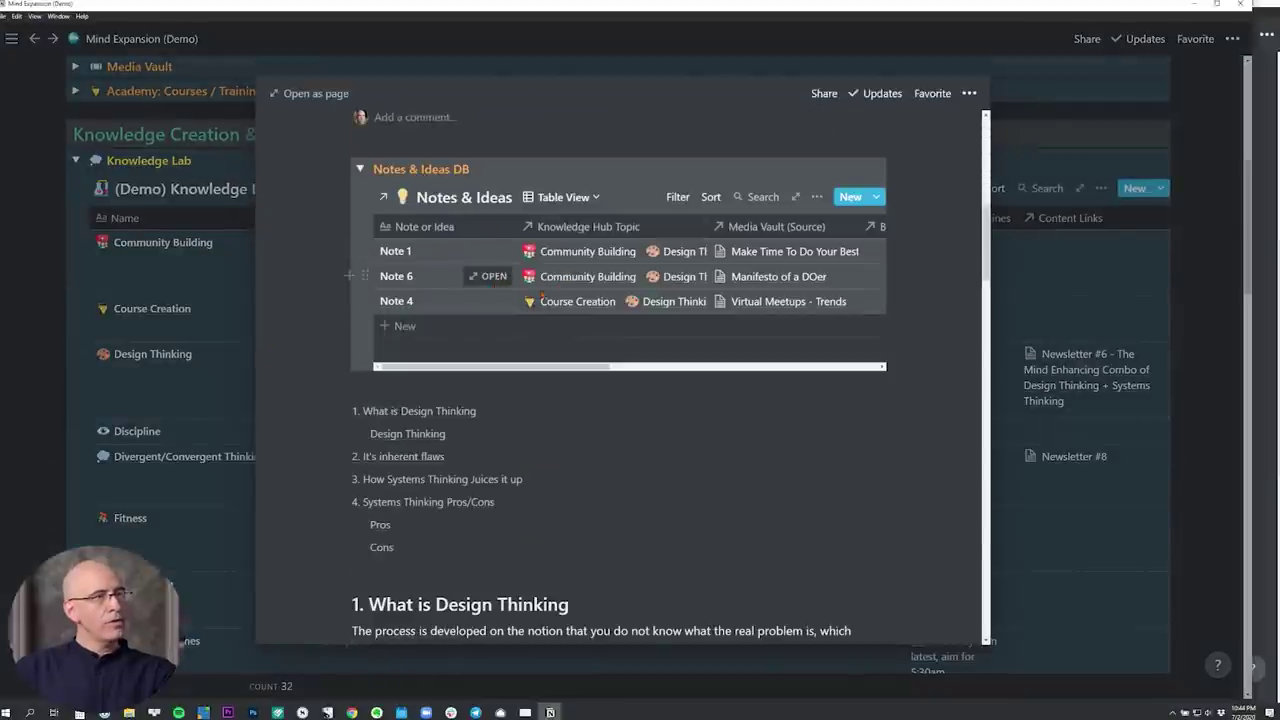
scroll(583, 295, "up", 8)
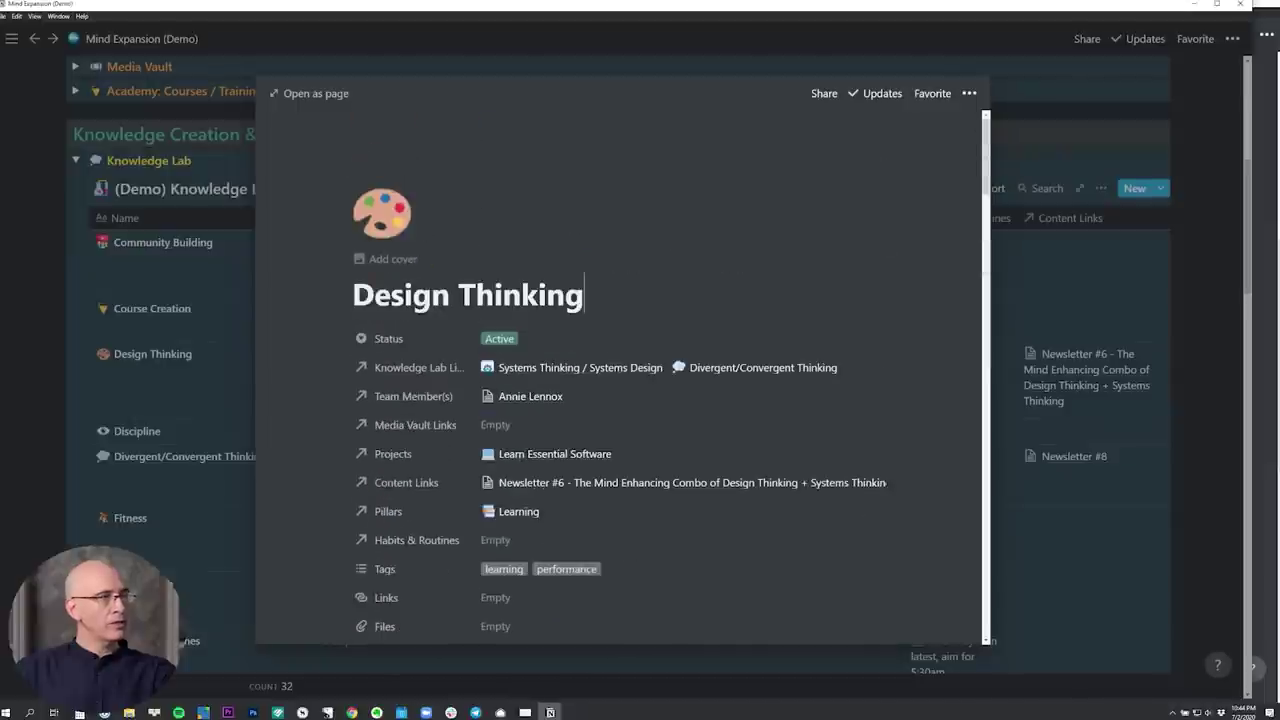
scroll(423, 289, "down", 8)
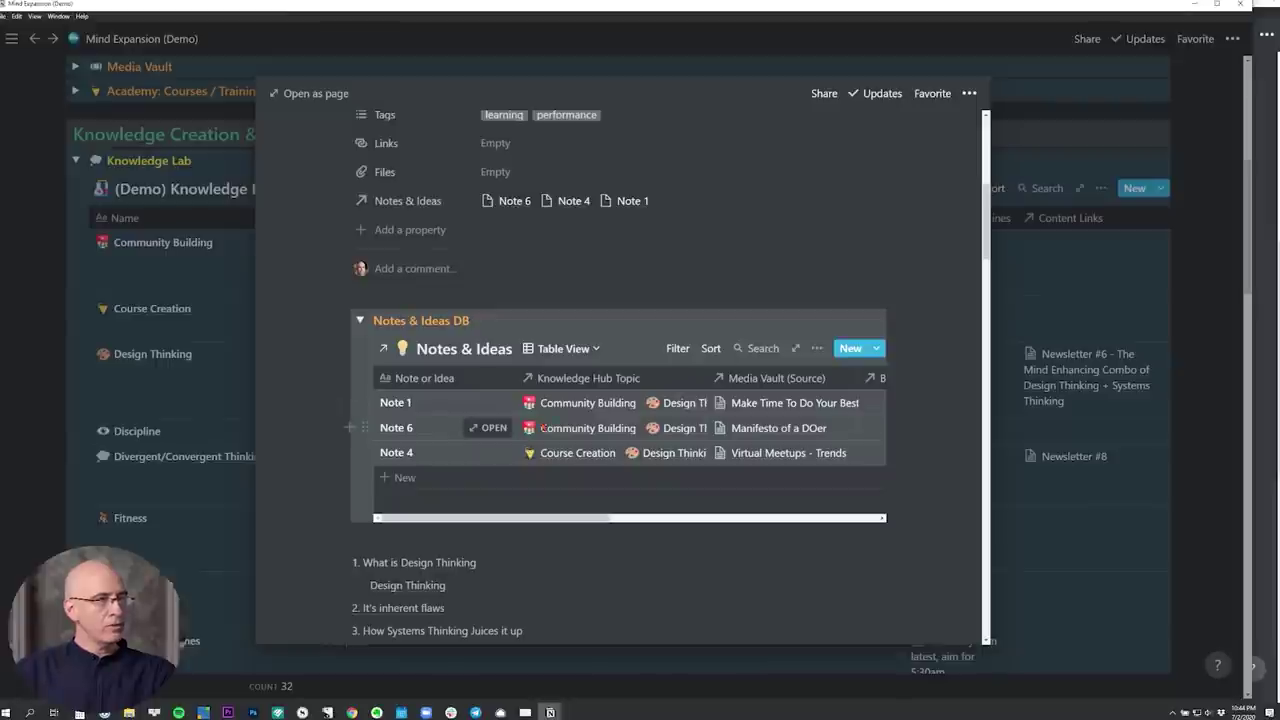
scroll(775, 400, "right", 3)
scroll(775, 400, "left", 3)
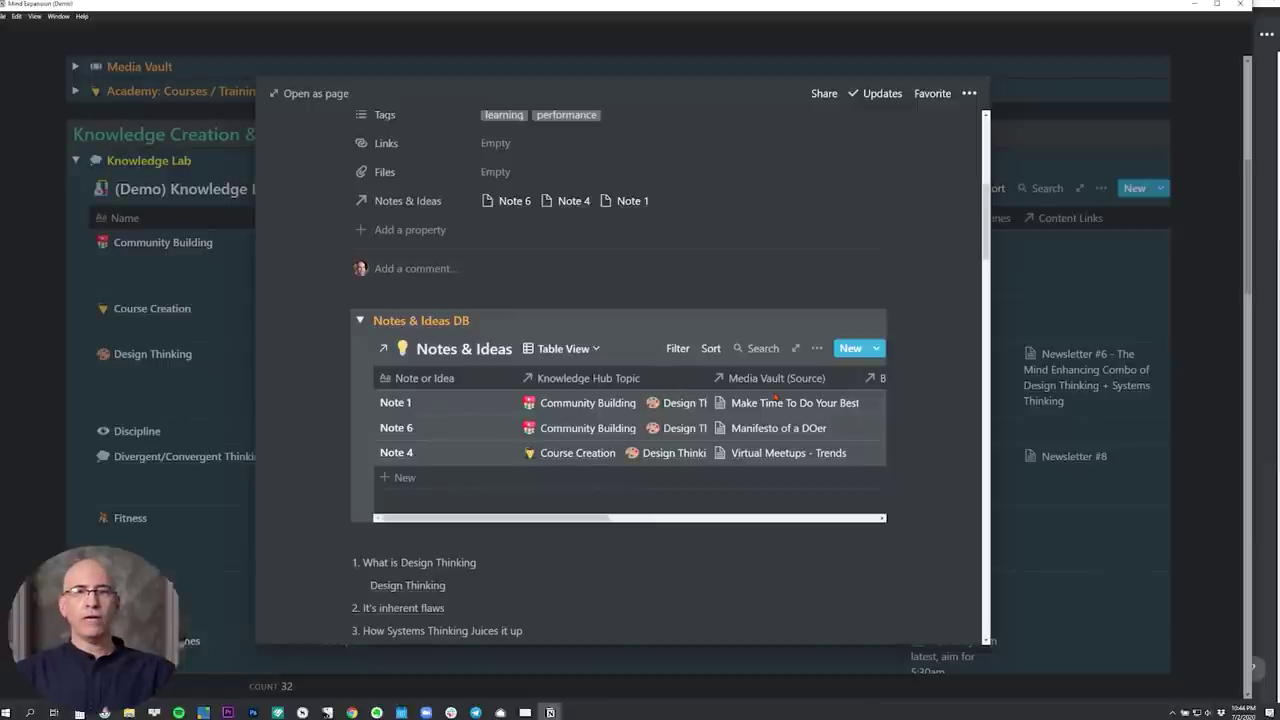
key("Escape")
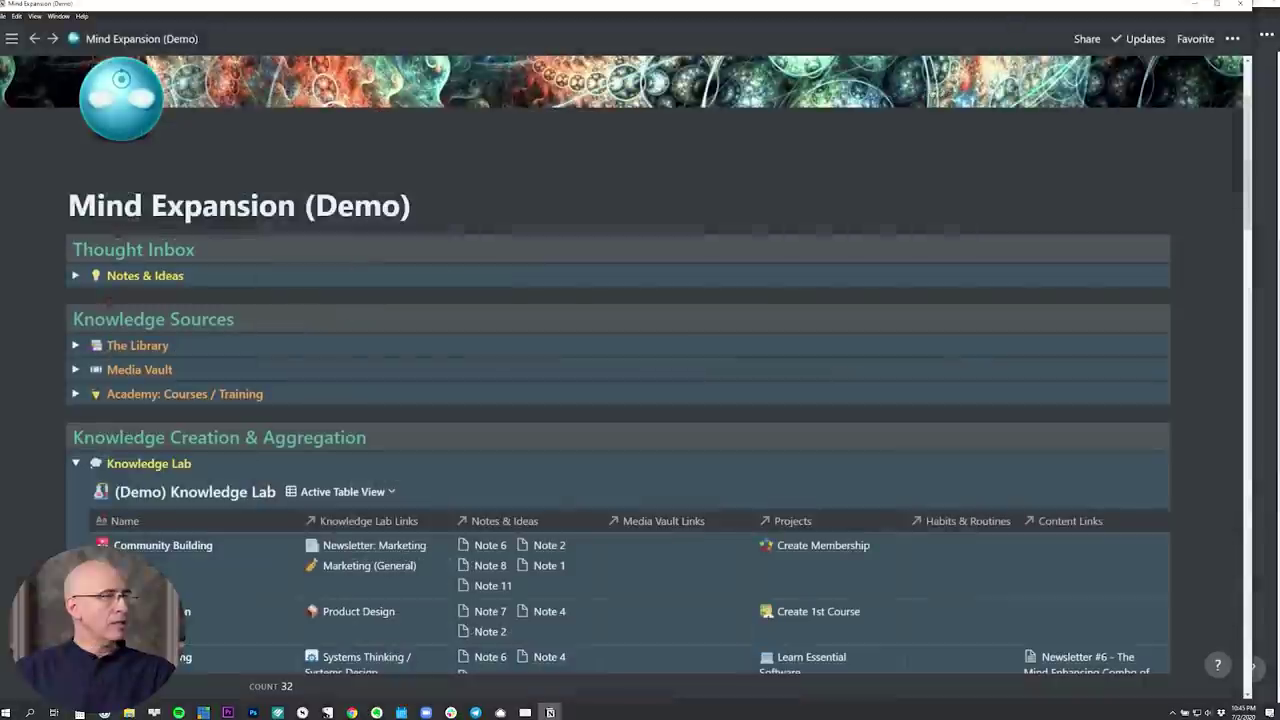
Expand Notes & Ideas under Thought Inbox, review the notes' linked topics and sources, and collapse it again.
left_click(75, 275)
scroll(263, 348, "down", 3)
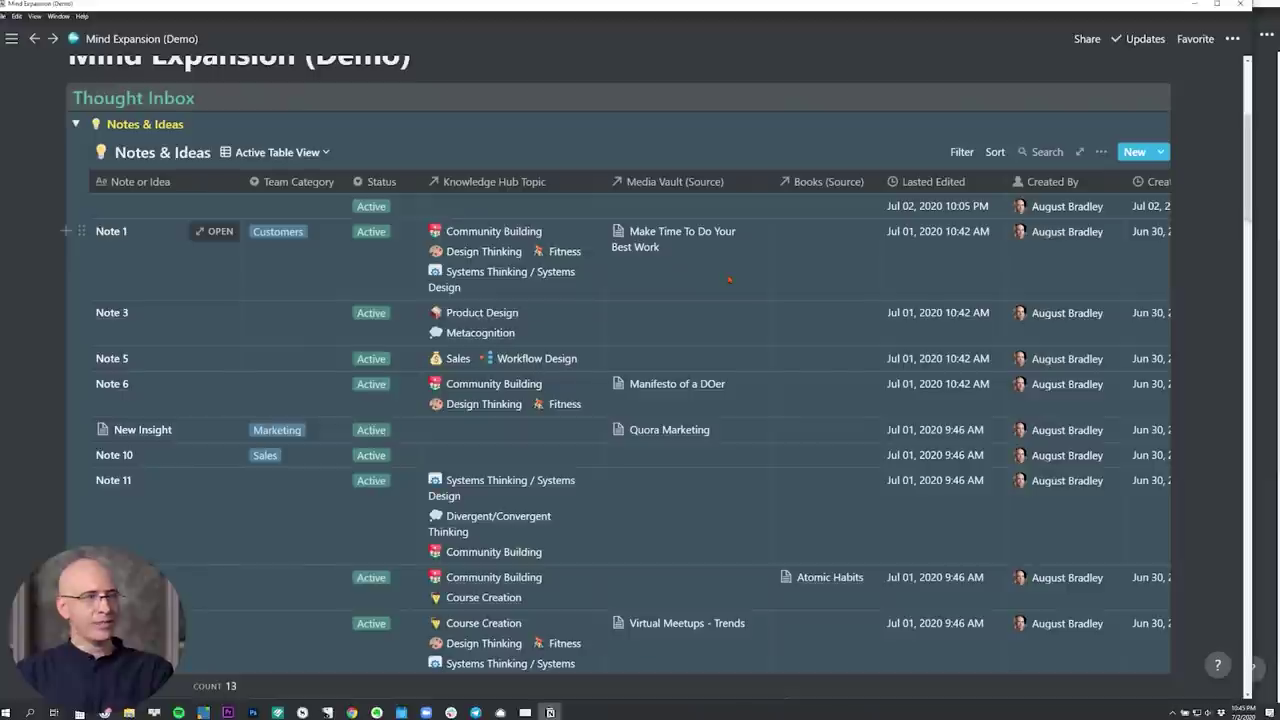
scroll(729, 279, "down", 5)
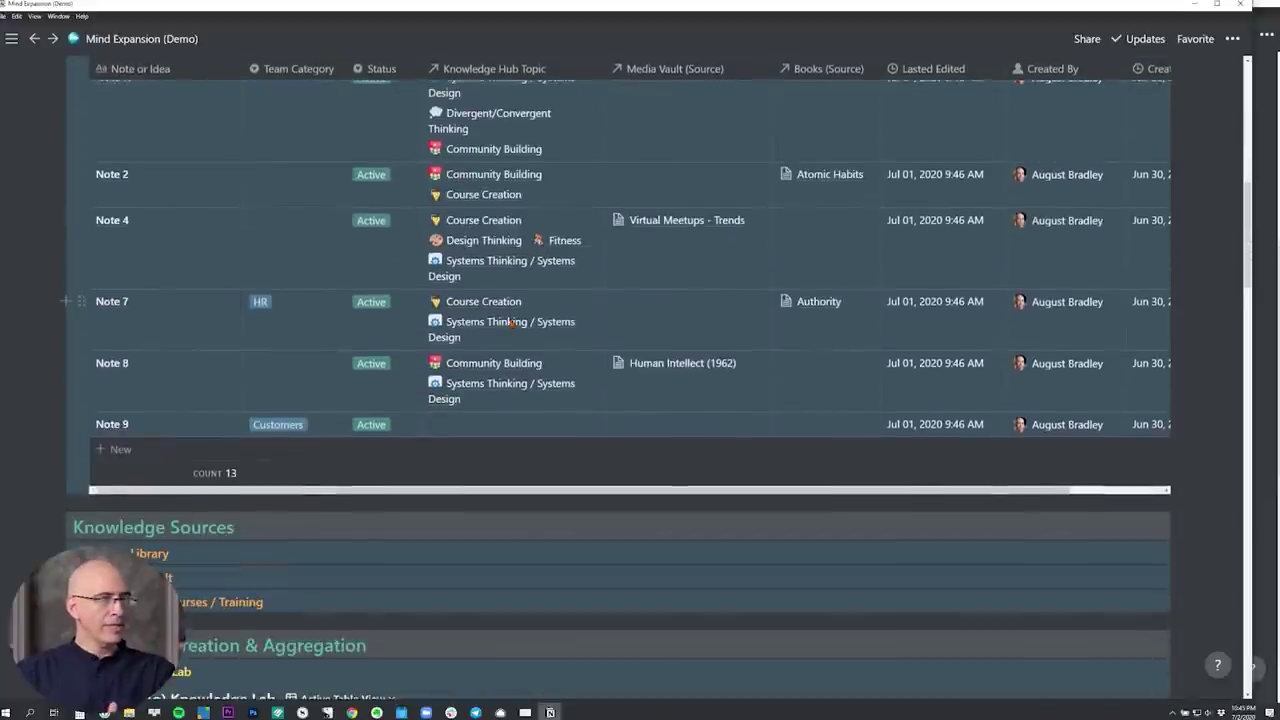
scroll(200, 300, "up", 6)
left_click(75, 226)
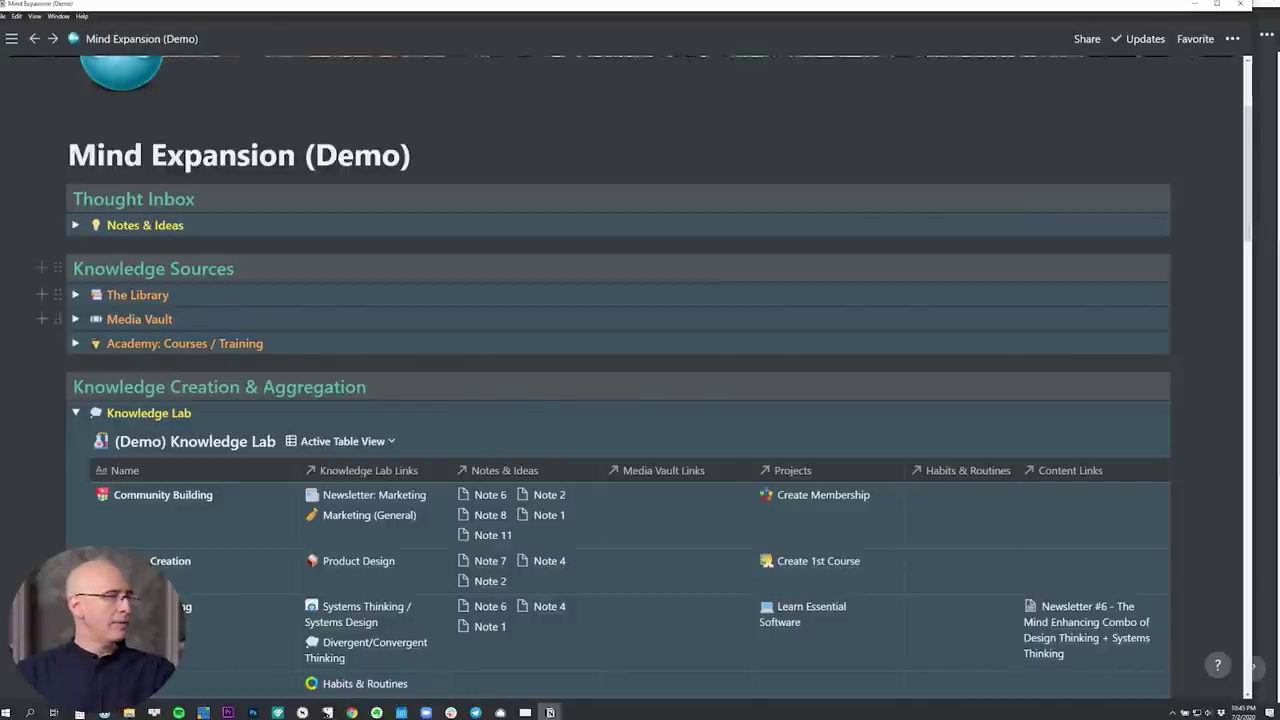
Preview Design Thinking from the Knowledge Lab table again and examine its properties alongside the embedded Notes & Ideas table.
scroll(250, 292, "down", 2)
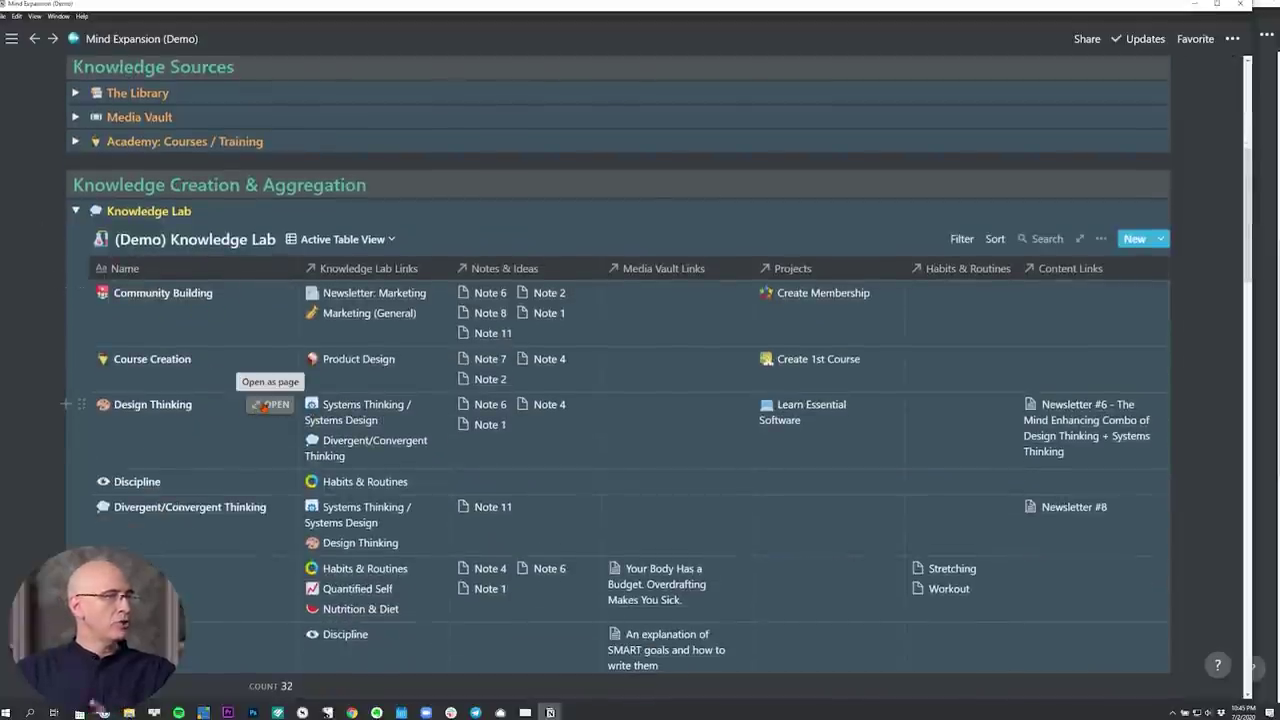
left_click(256, 406)
scroll(419, 307, "down", 1)
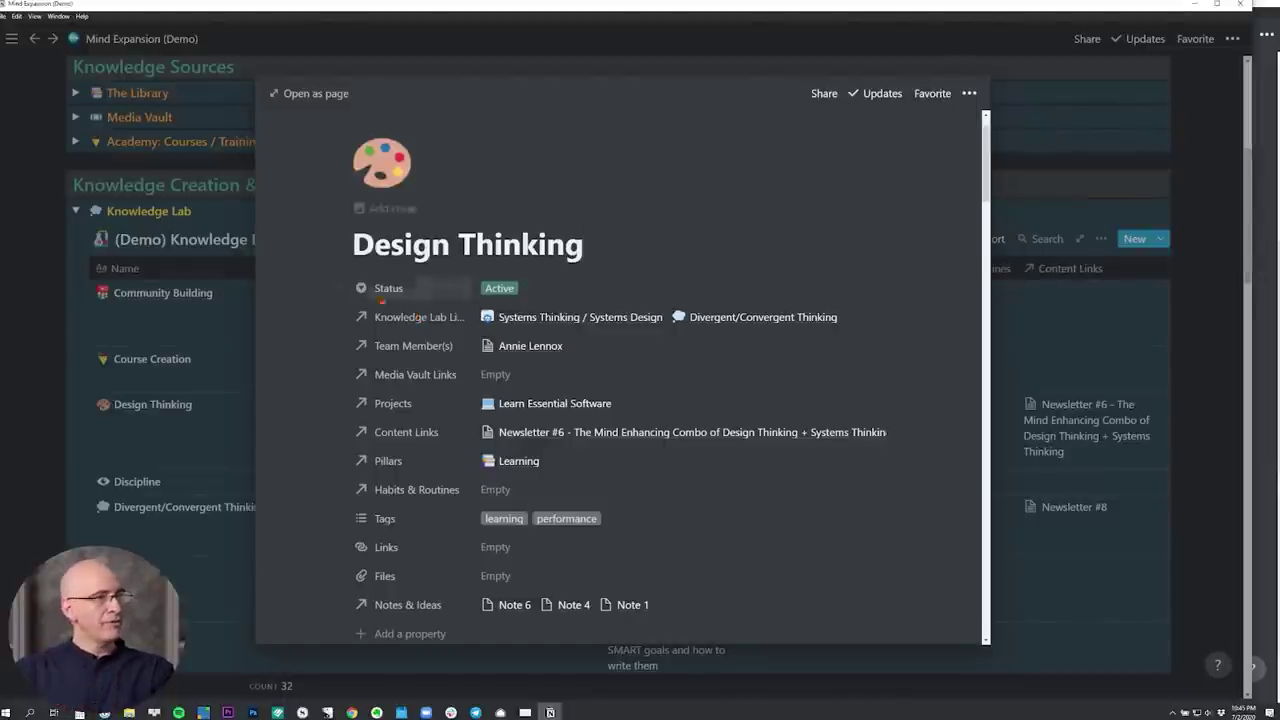
scroll(407, 318, "down", 5)
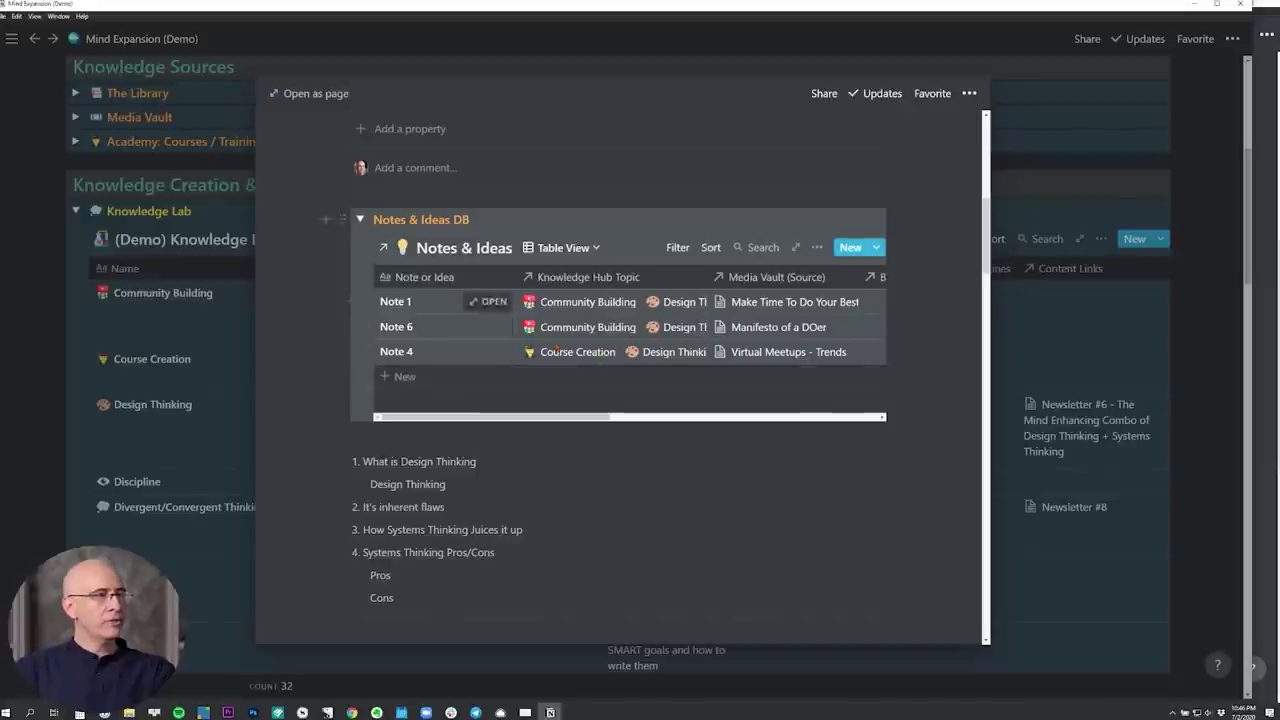
scroll(563, 308, "up", 1)
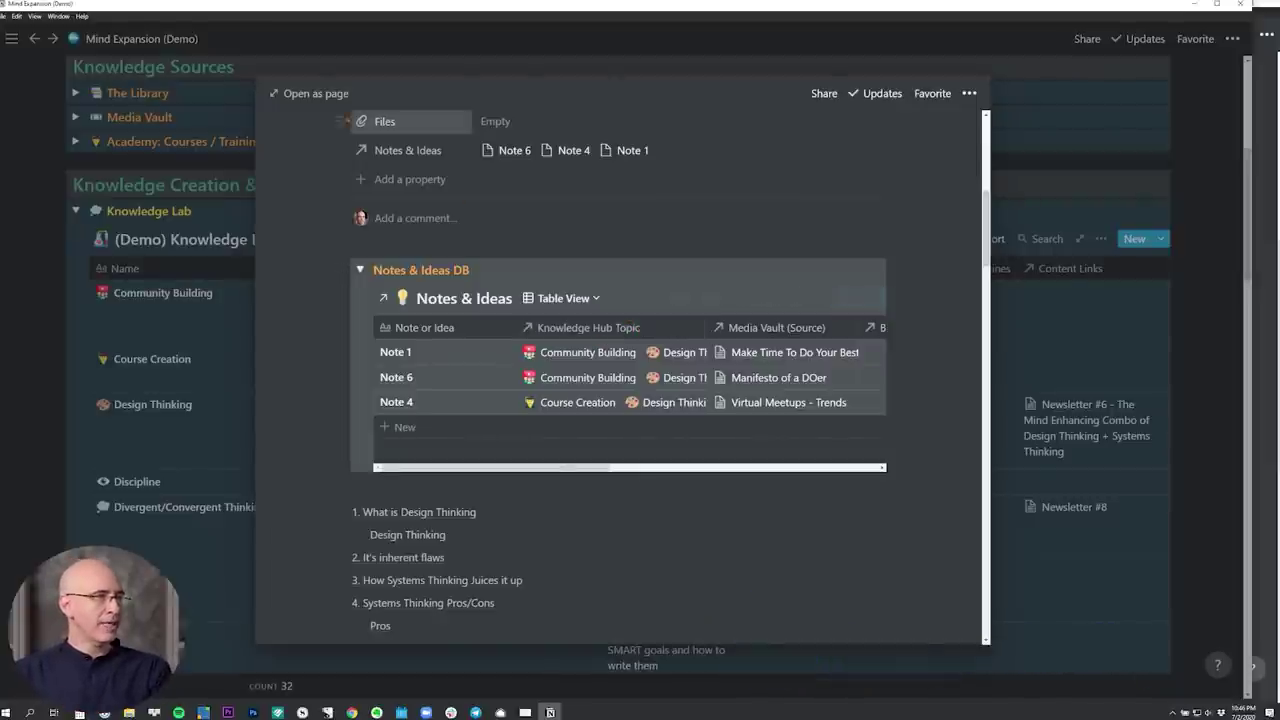
Open Design Thinking as a full page and inspect the filter on its embedded Notes & Ideas table.
left_click(324, 99)
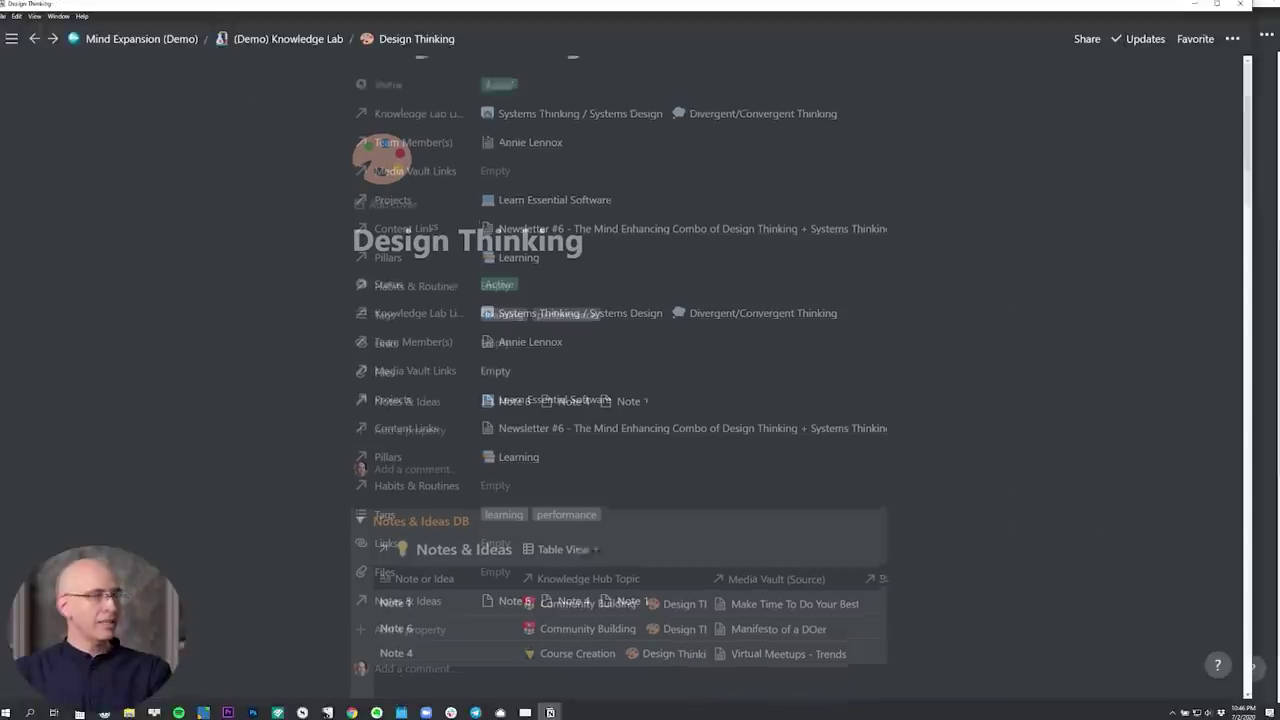
scroll(480, 400, "down", 5)
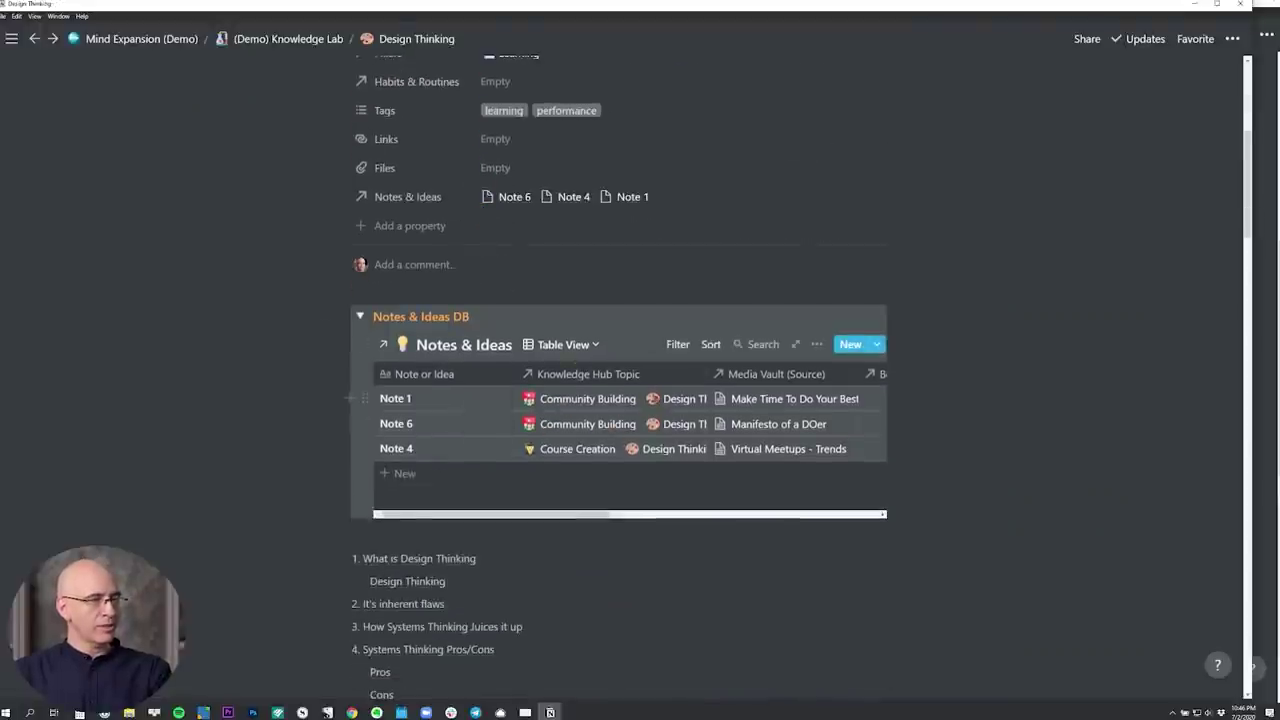
scroll(600, 400, "up", 3)
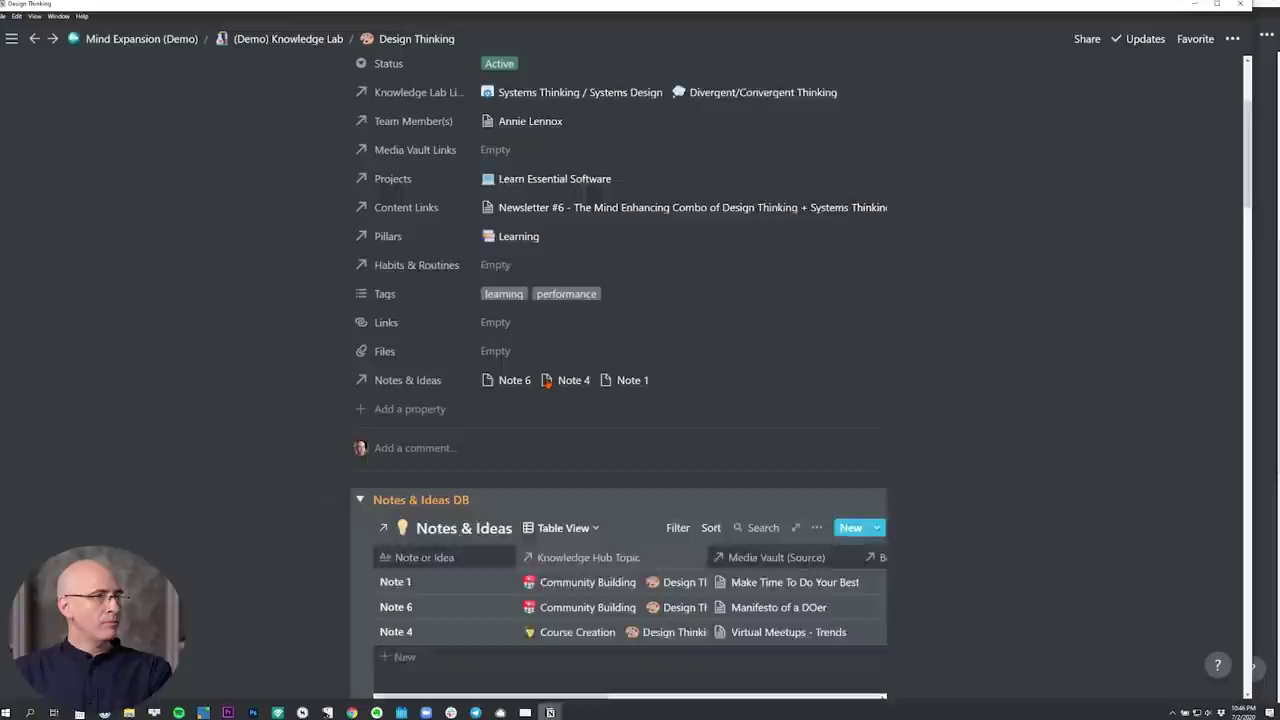
scroll(560, 324, "down", 2)
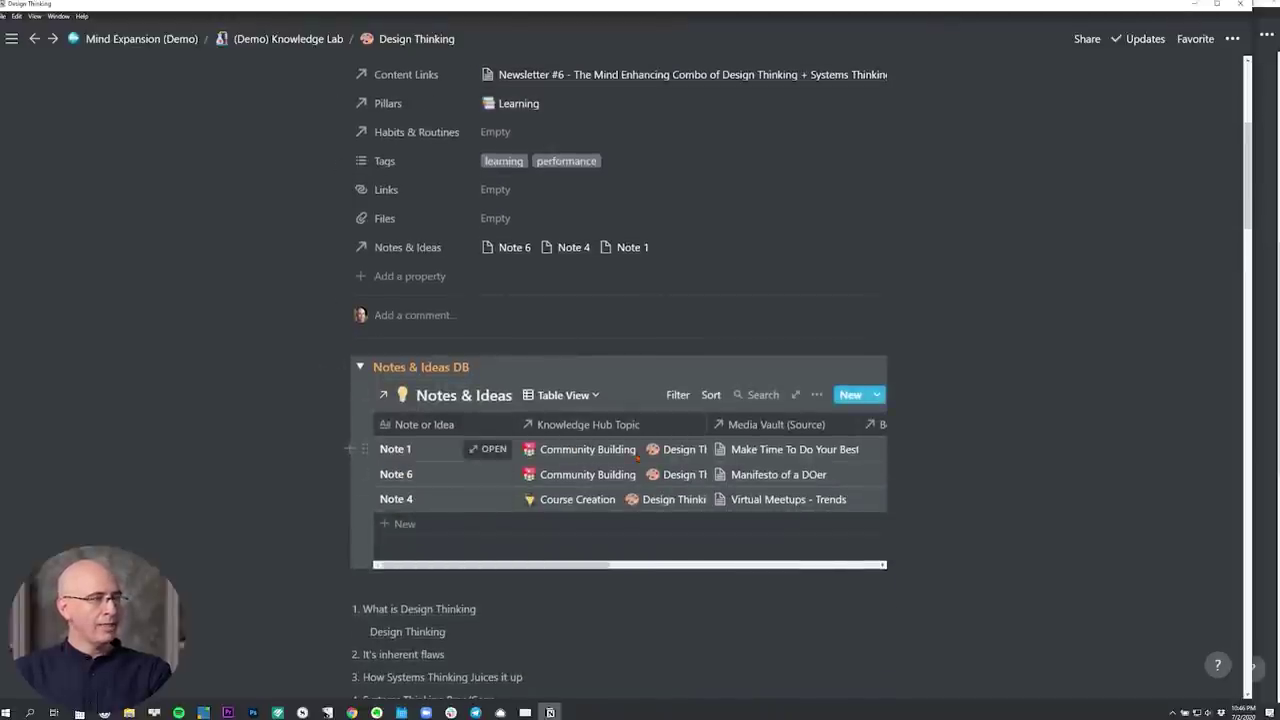
left_click(678, 394)
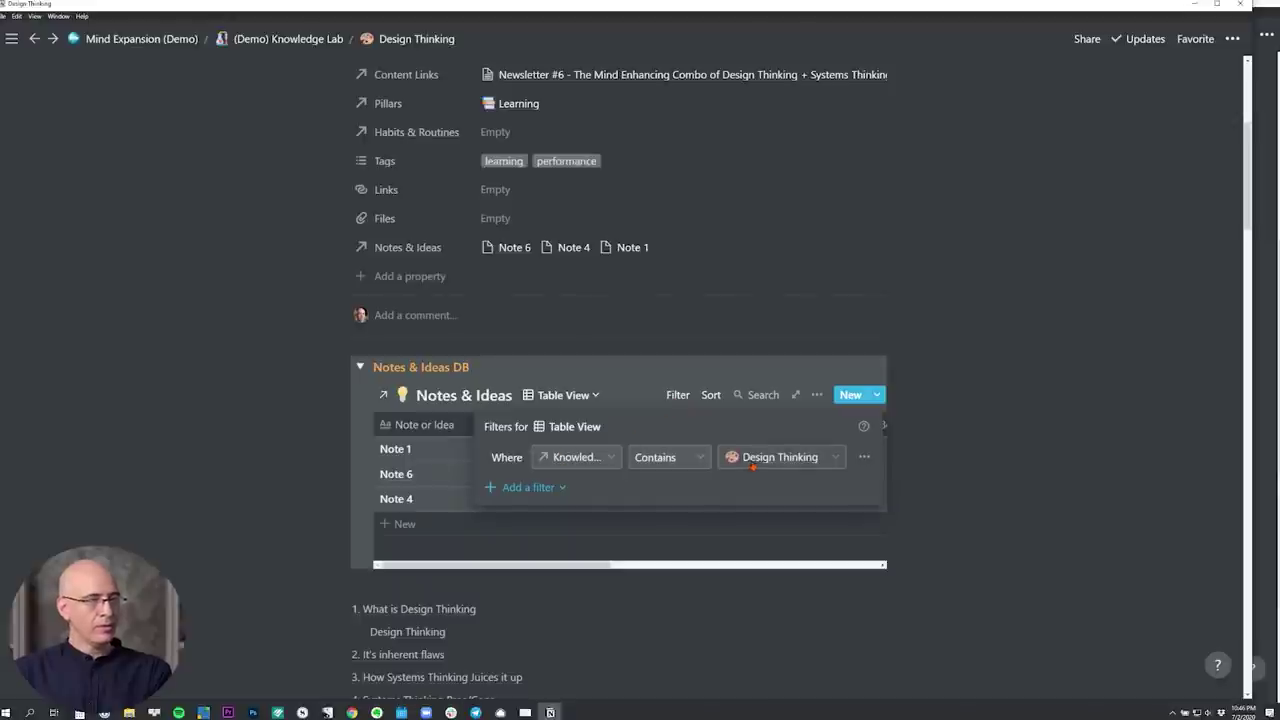
key("Escape")
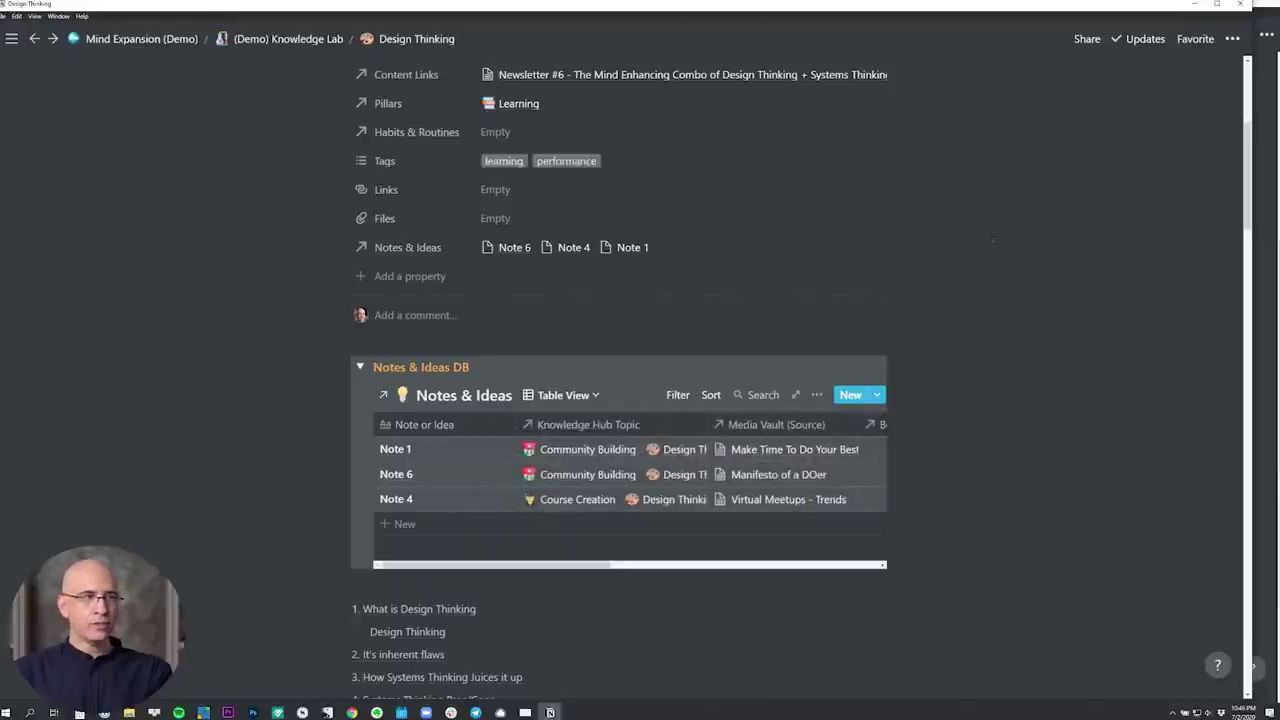
Review the Design Thinking page properties and check the filter and sort settings of the embedded Notes & Ideas table.
scroll(586, 190, "up", 3)
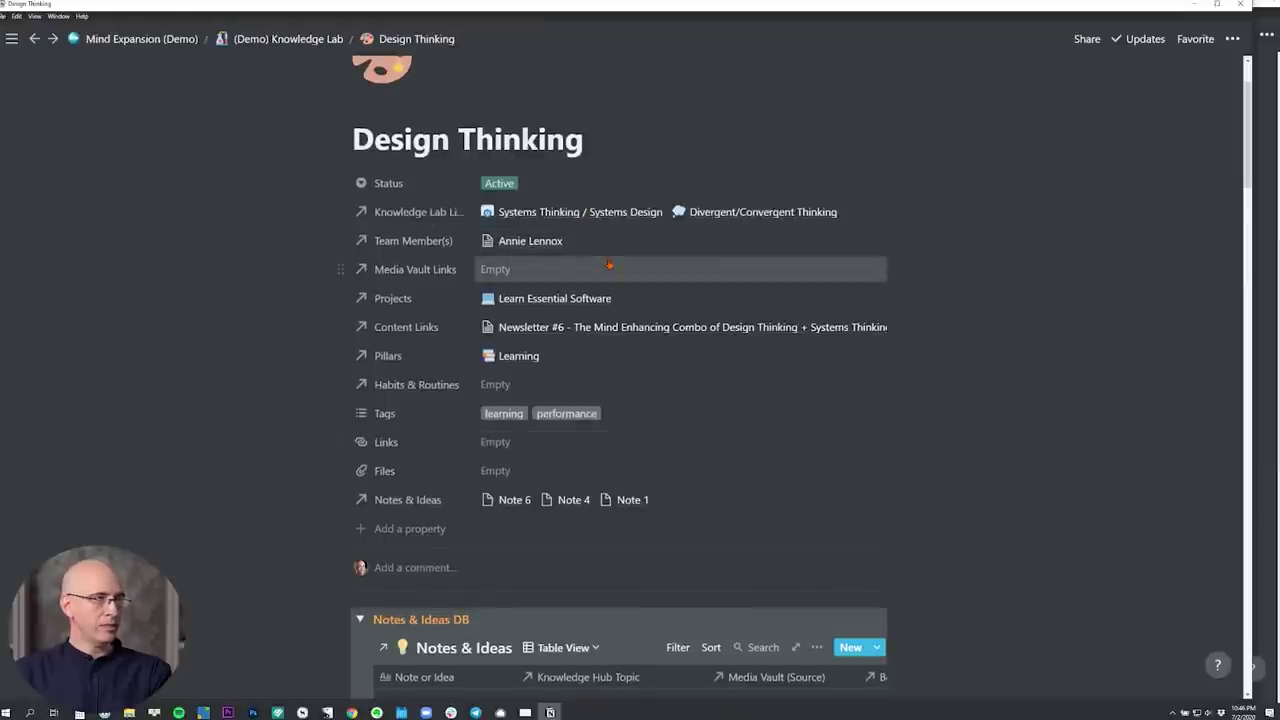
scroll(608, 264, "down", 3)
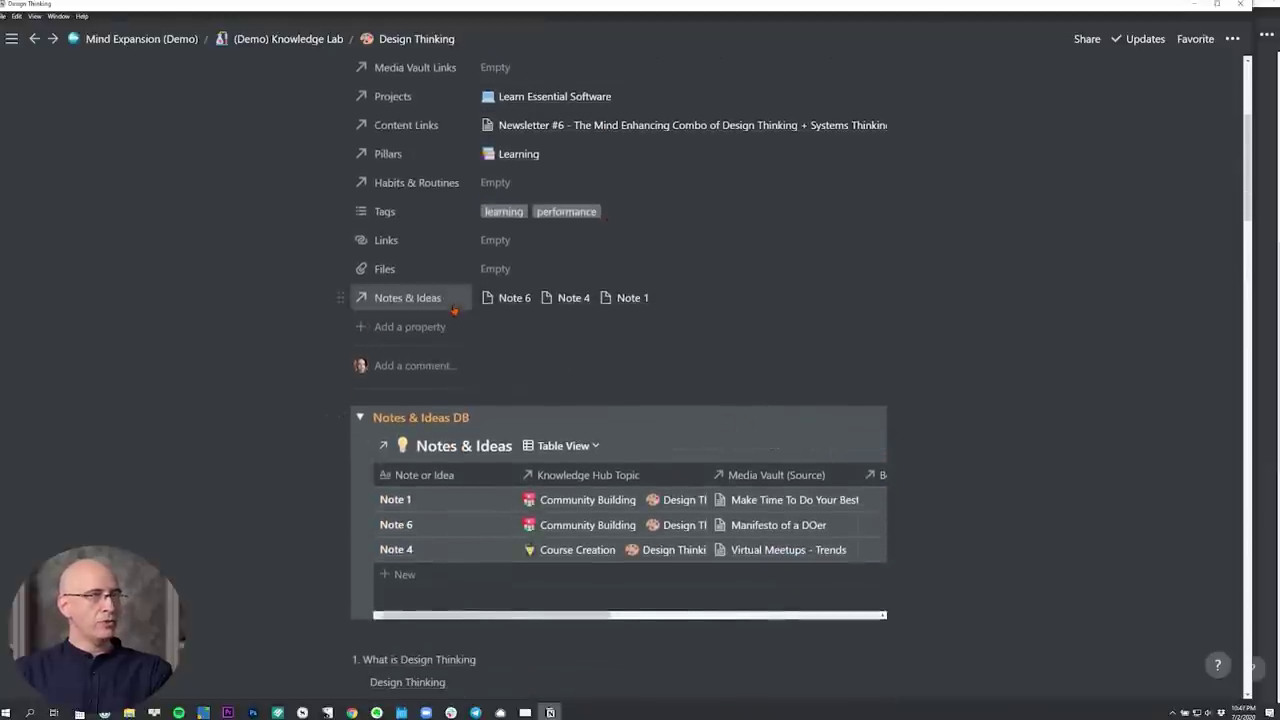
scroll(619, 491, "down", 1)
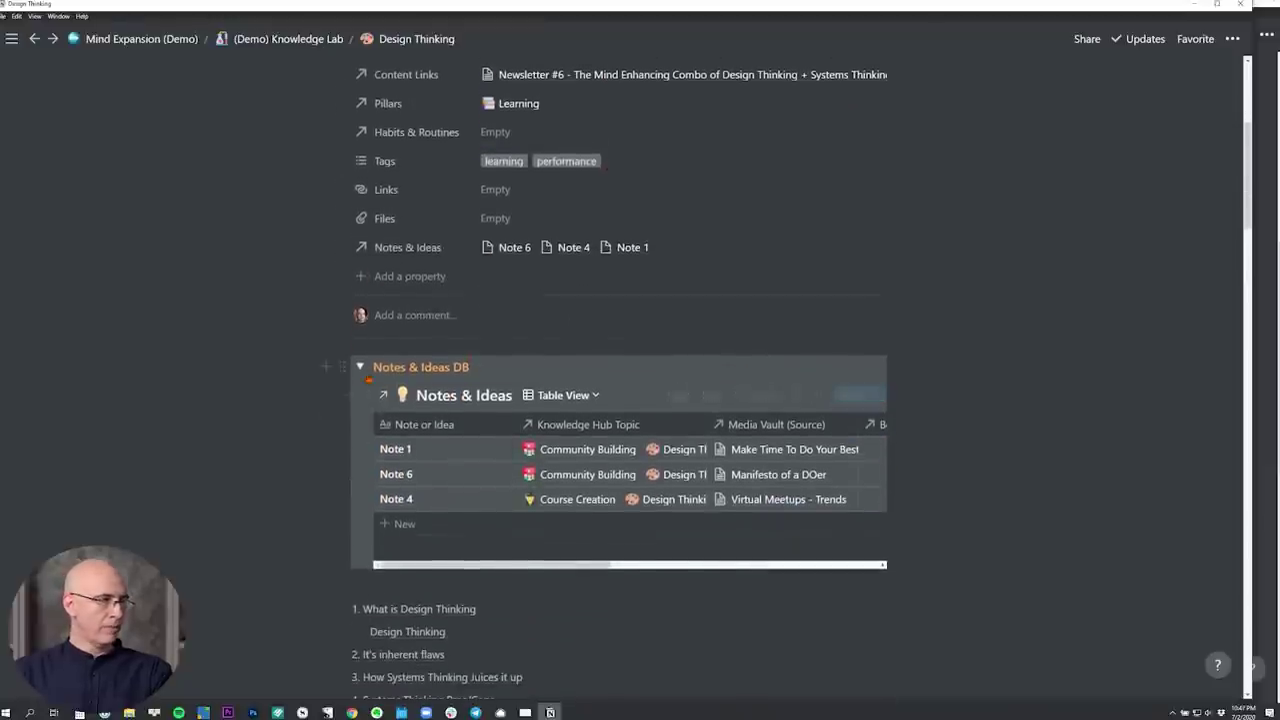
left_click(679, 396)
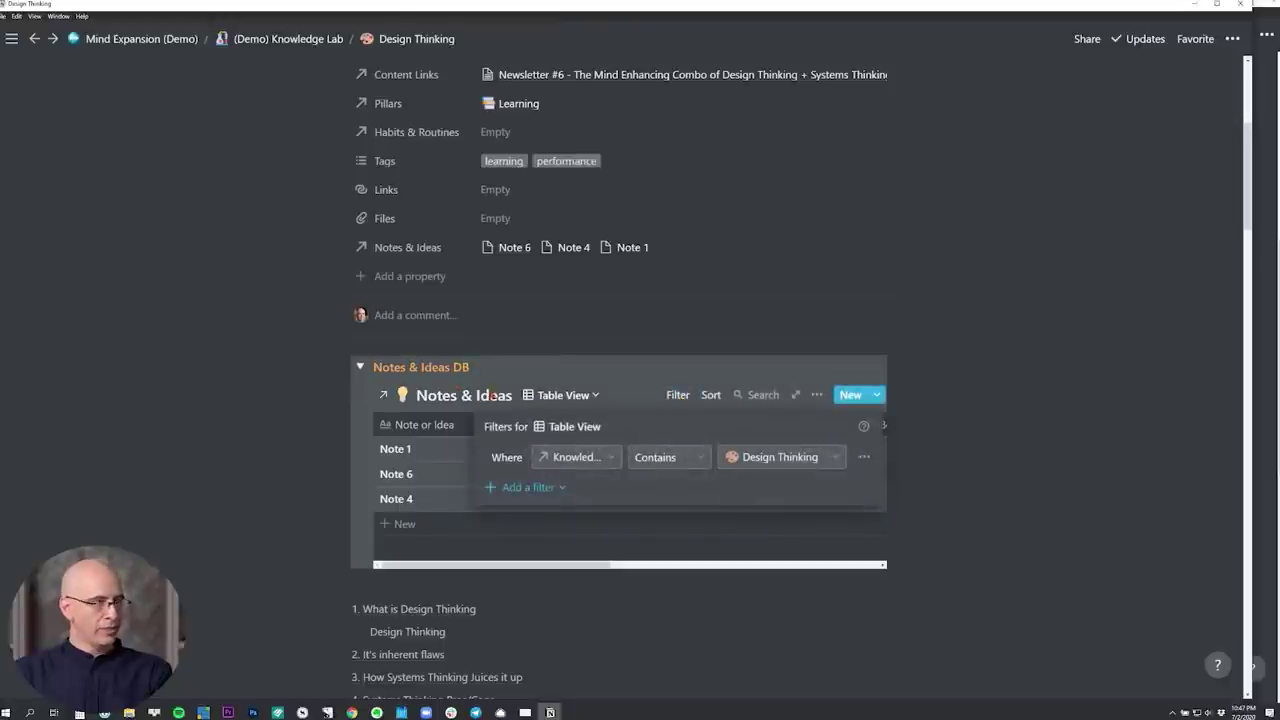
left_click(710, 396)
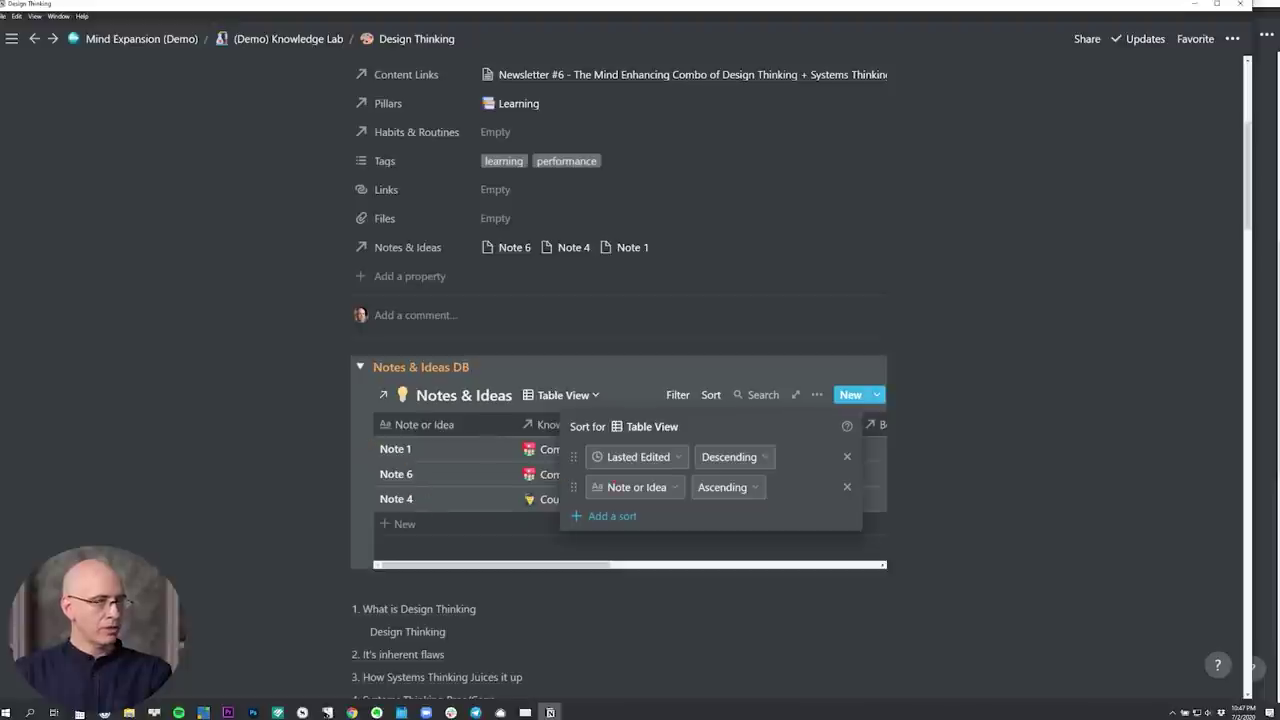
mouse_move(574, 487)
left_mouse_down()
mouse_move(574, 457)
mouse_move(574, 487)
left_mouse_up()
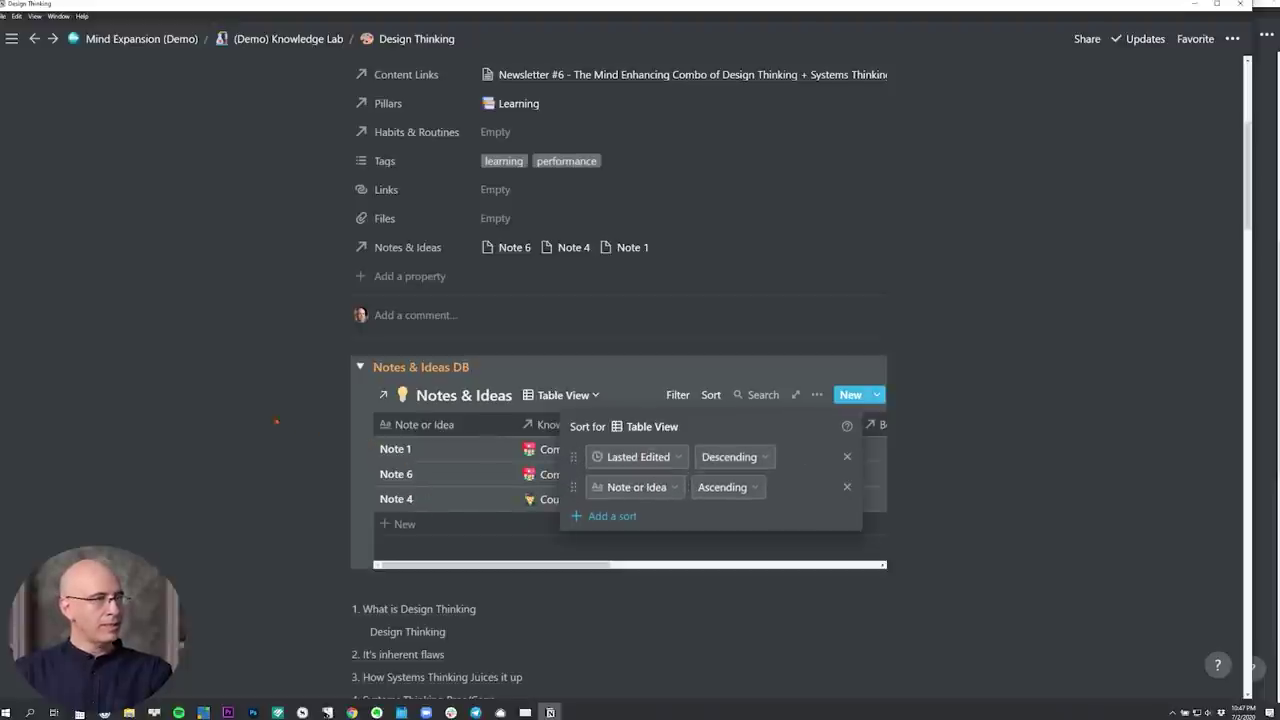
left_click(276, 421)
Collapse and re-expand the Notes & Ideas DB toggle, and compare its notes with the page's outline and written content.
left_click(360, 367)
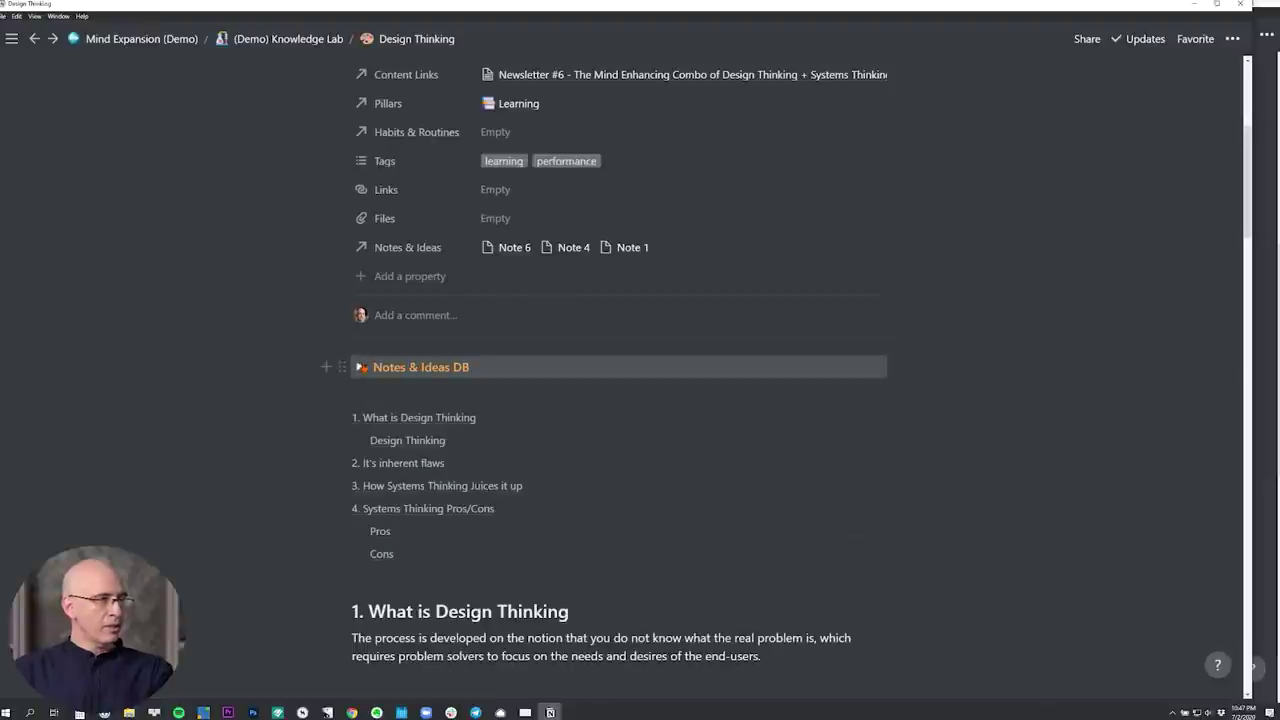
left_click(360, 367)
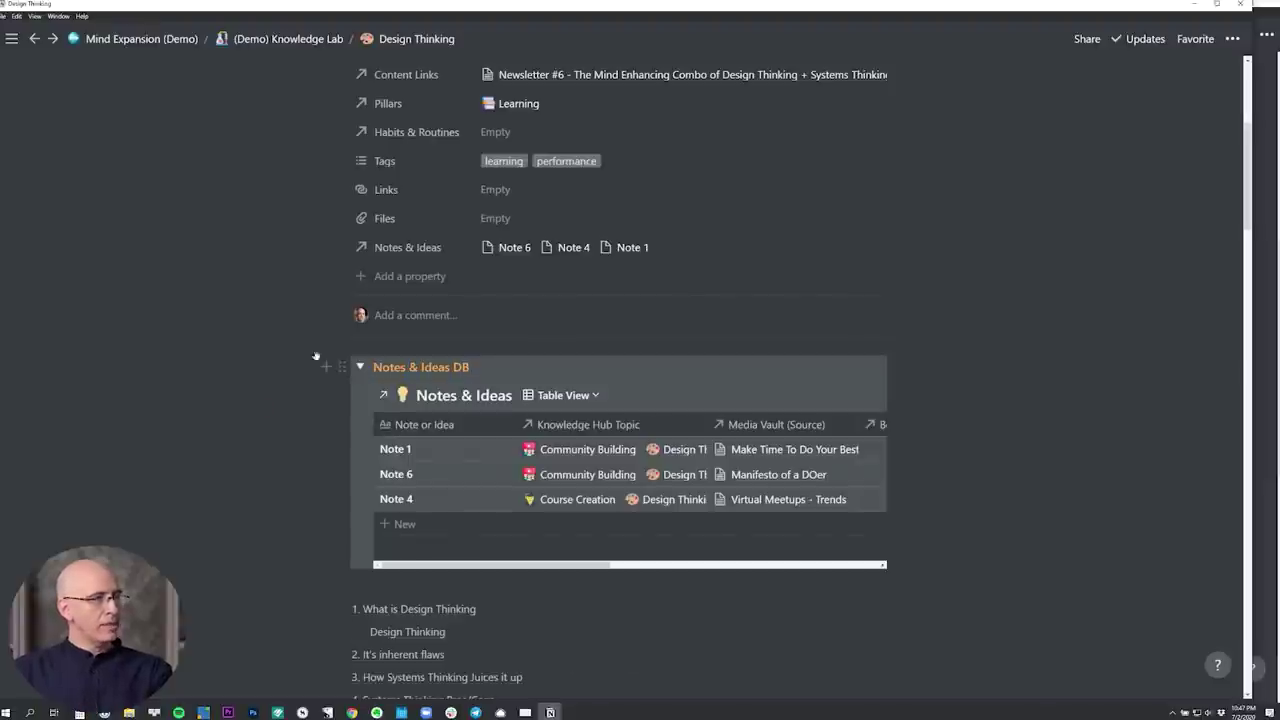
scroll(500, 340, "down", 3)
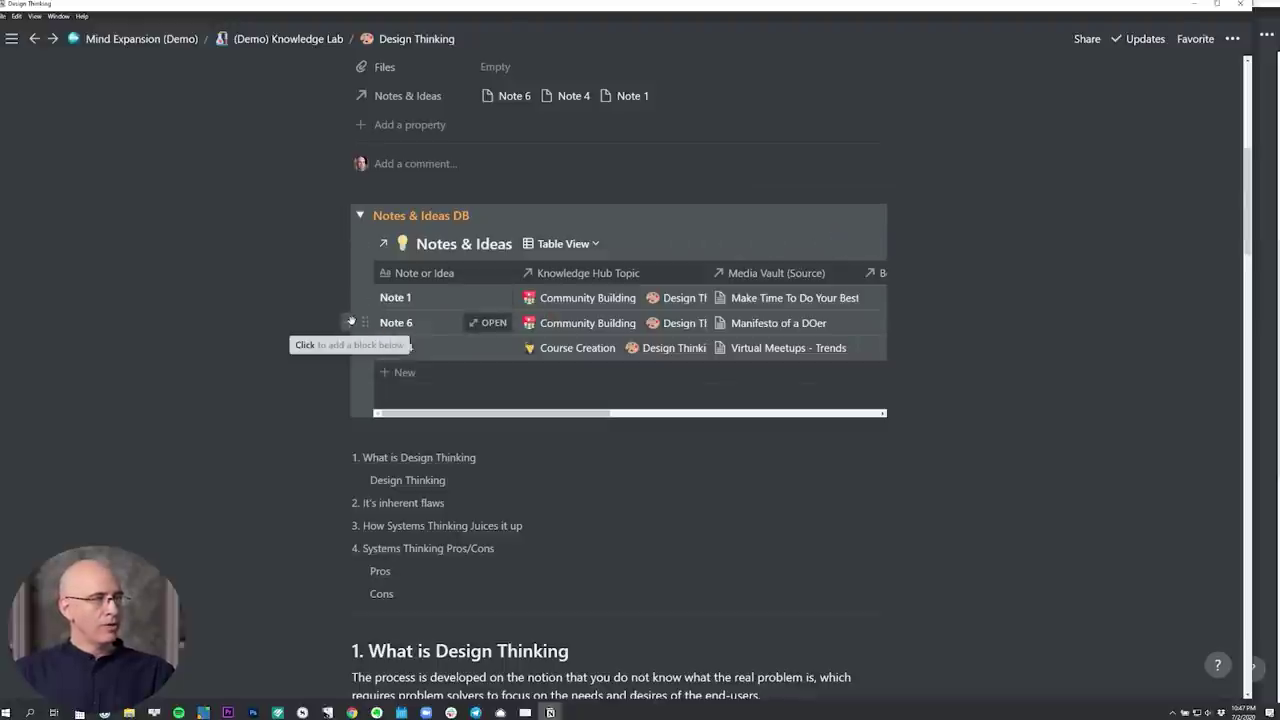
scroll(350, 345, "down", 3)
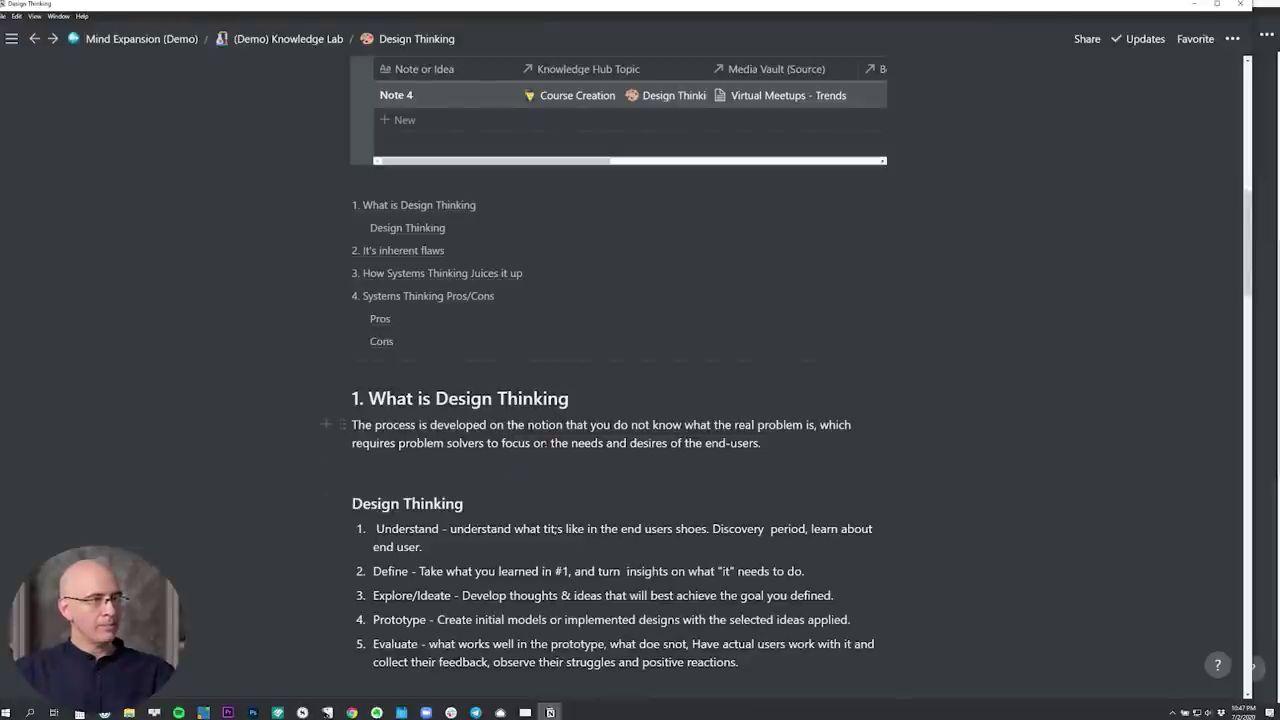
scroll(547, 443, "up", 2)
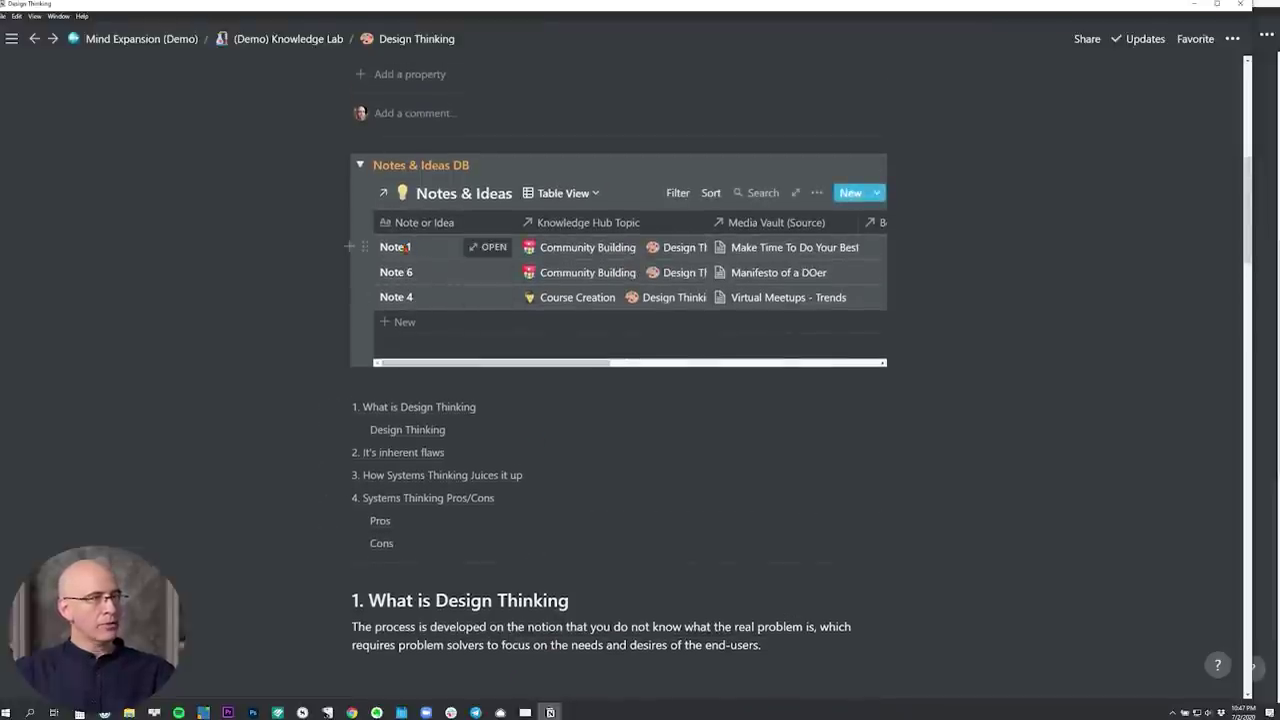
left_click_drag(365, 247, 366, 447)
scroll(365, 300, "up", 5)
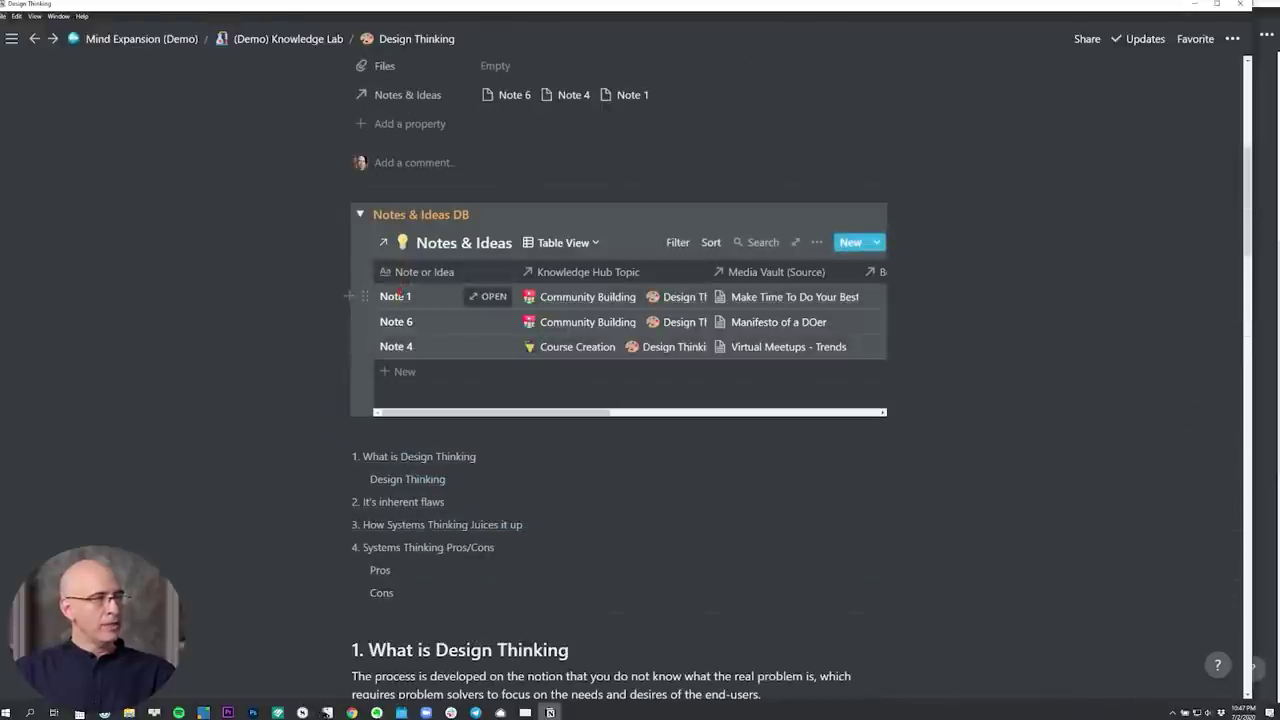
Try to move Note 1 out of the embedded Notes & Ideas table to just above the "1. What is Design Thinking" heading.
scroll(470, 480, "down", 4)
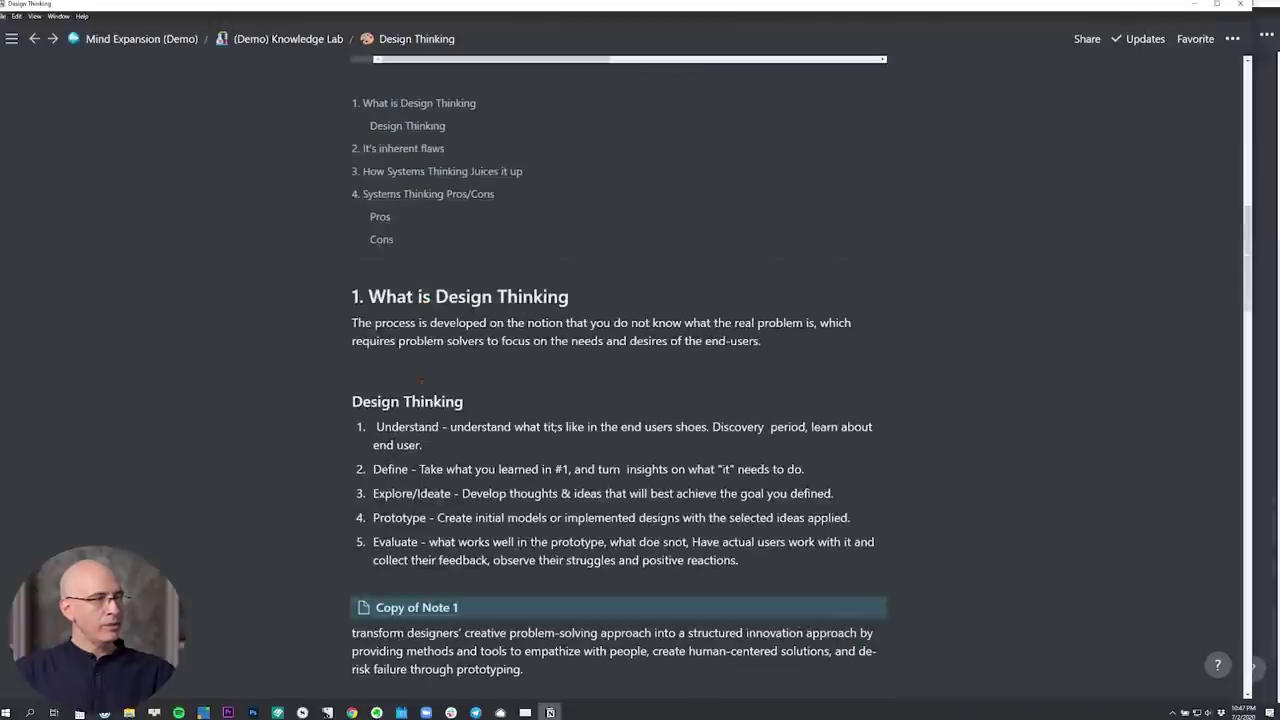
scroll(556, 678, "up", 3)
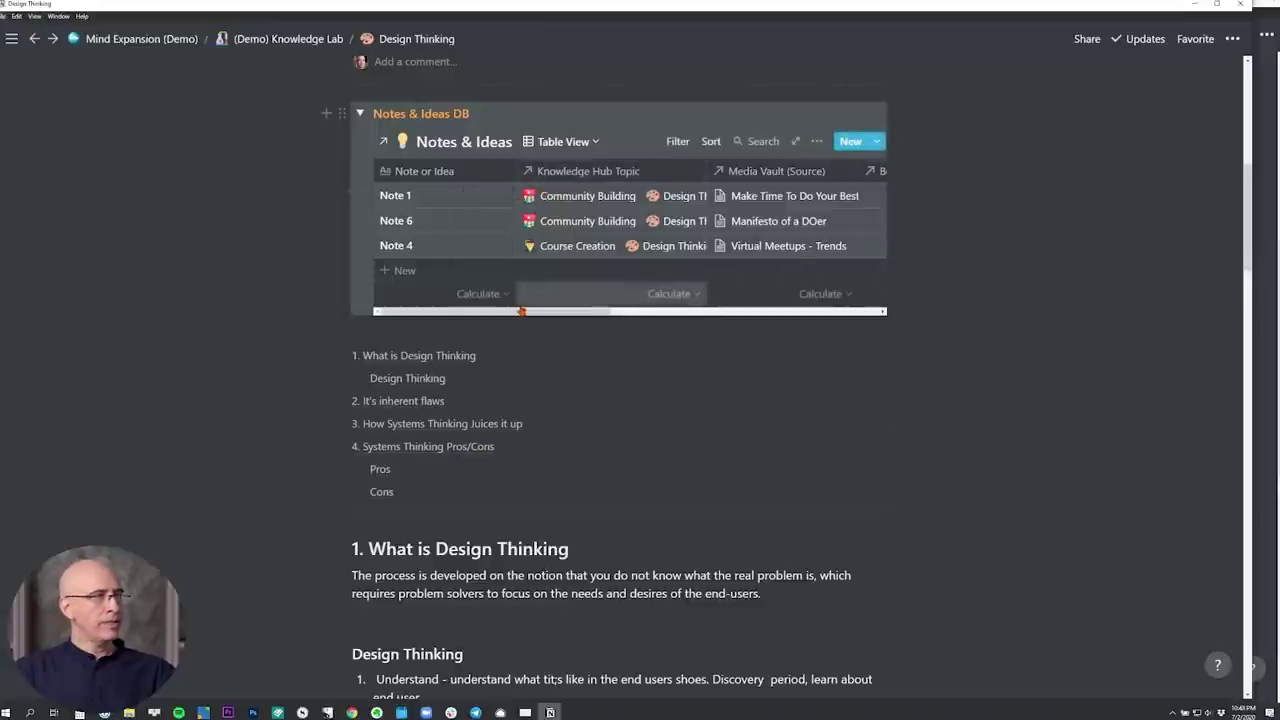
left_click_drag(392, 282, 407, 520)
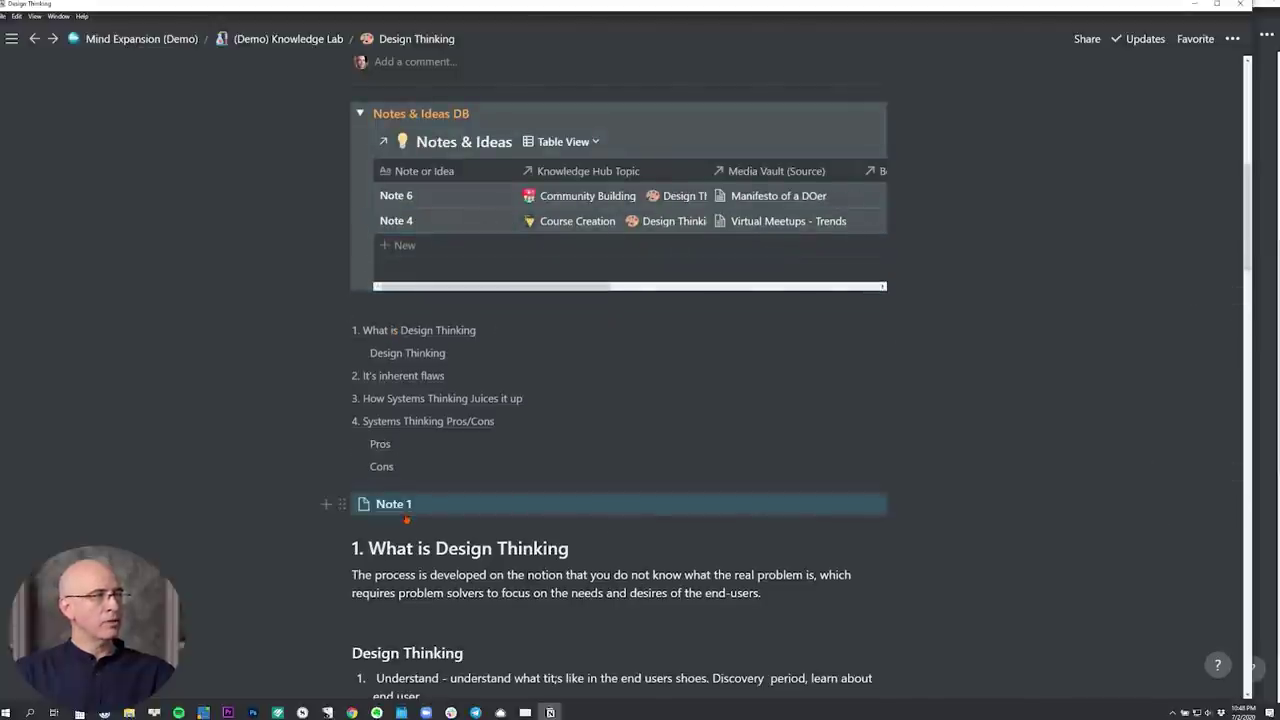
Delete the Copy of Note 1 page block below the numbered Design Thinking list.
scroll(407, 519, "down", 5)
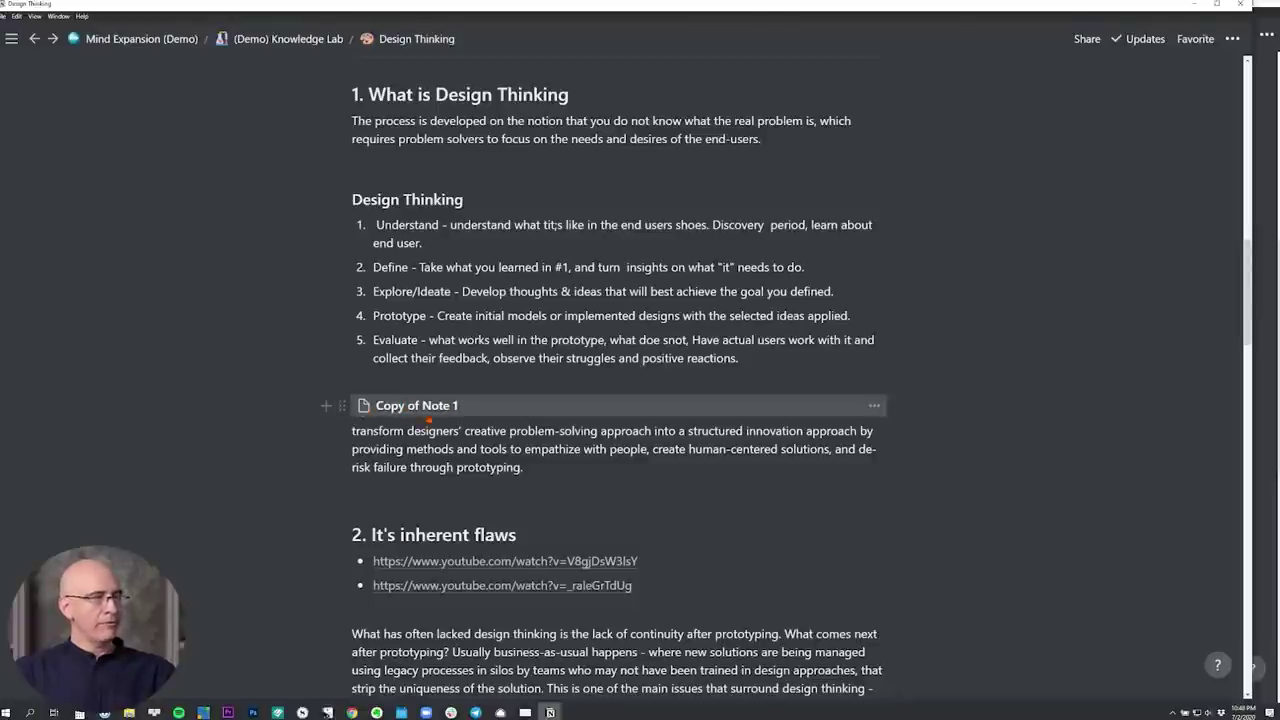
left_click(342, 407)
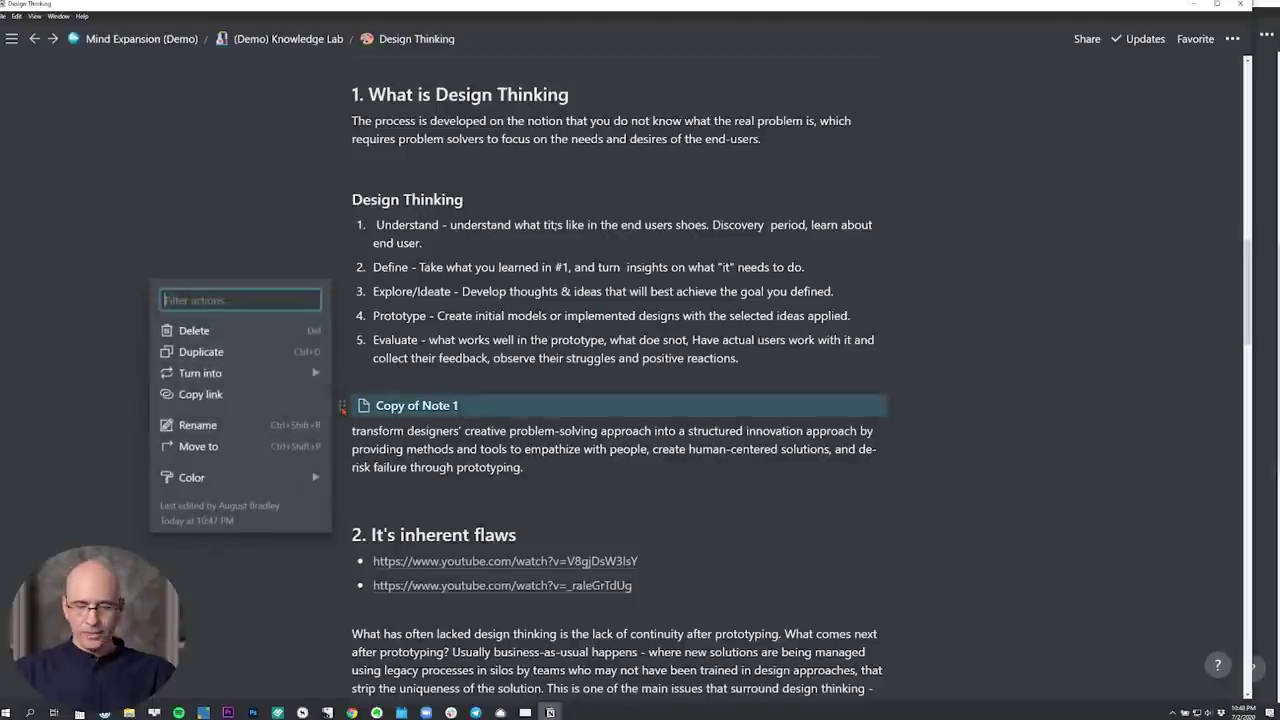
key("Delete")
scroll(342, 400, "up", 5)
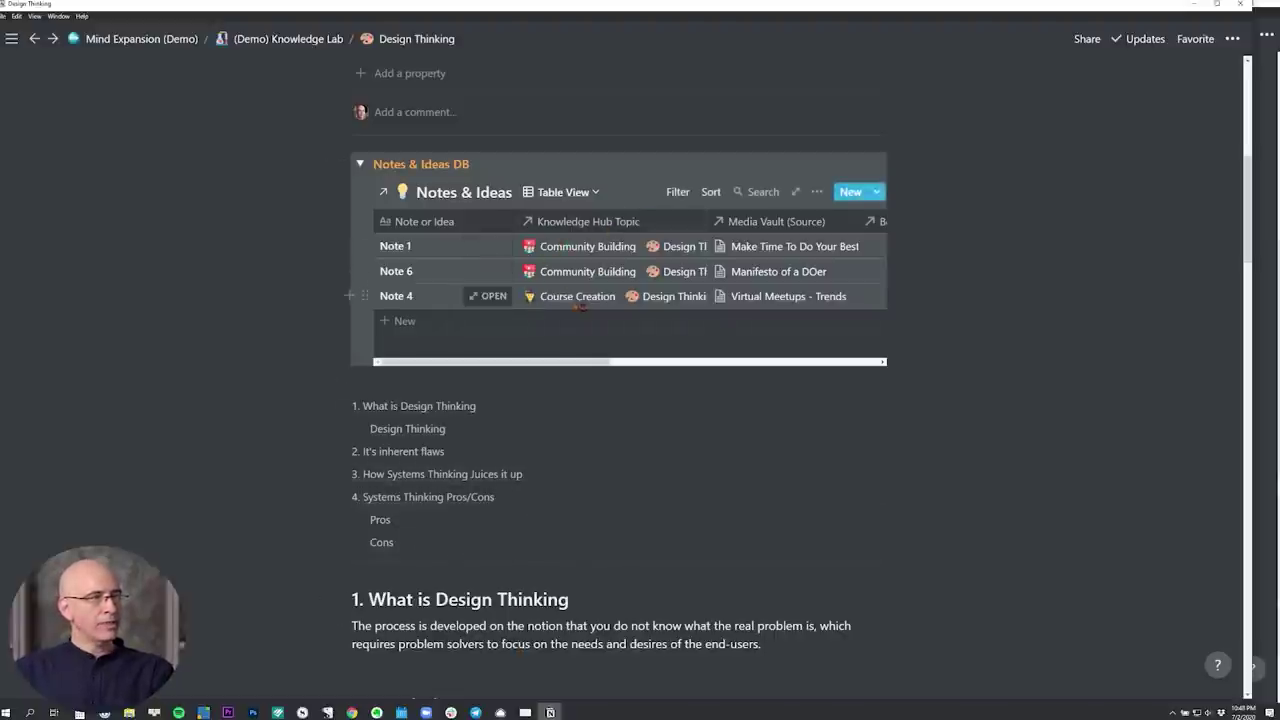
Check the sort settings of the embedded Notes & Ideas table and collapse the Notes & Ideas DB toggle.
left_click(711, 191)
left_click(655, 204)
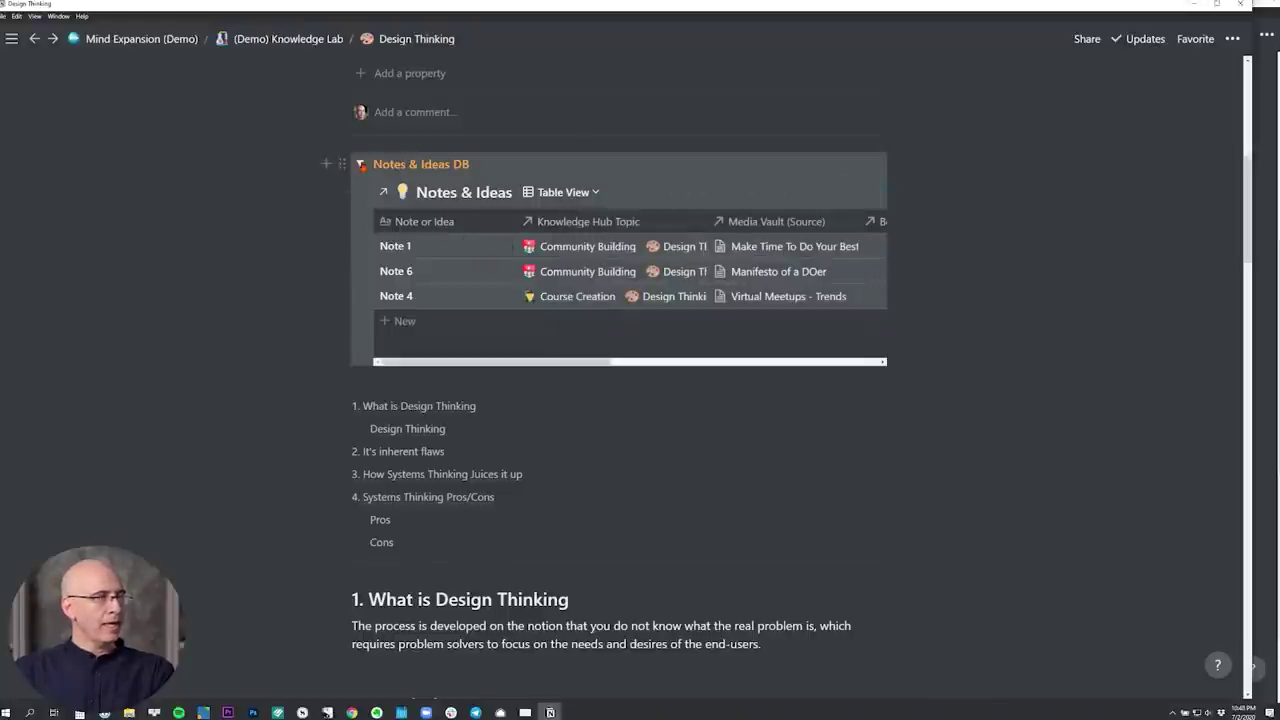
left_click(359, 163)
scroll(376, 285, "up", 3)
scroll(376, 285, "up", 3)
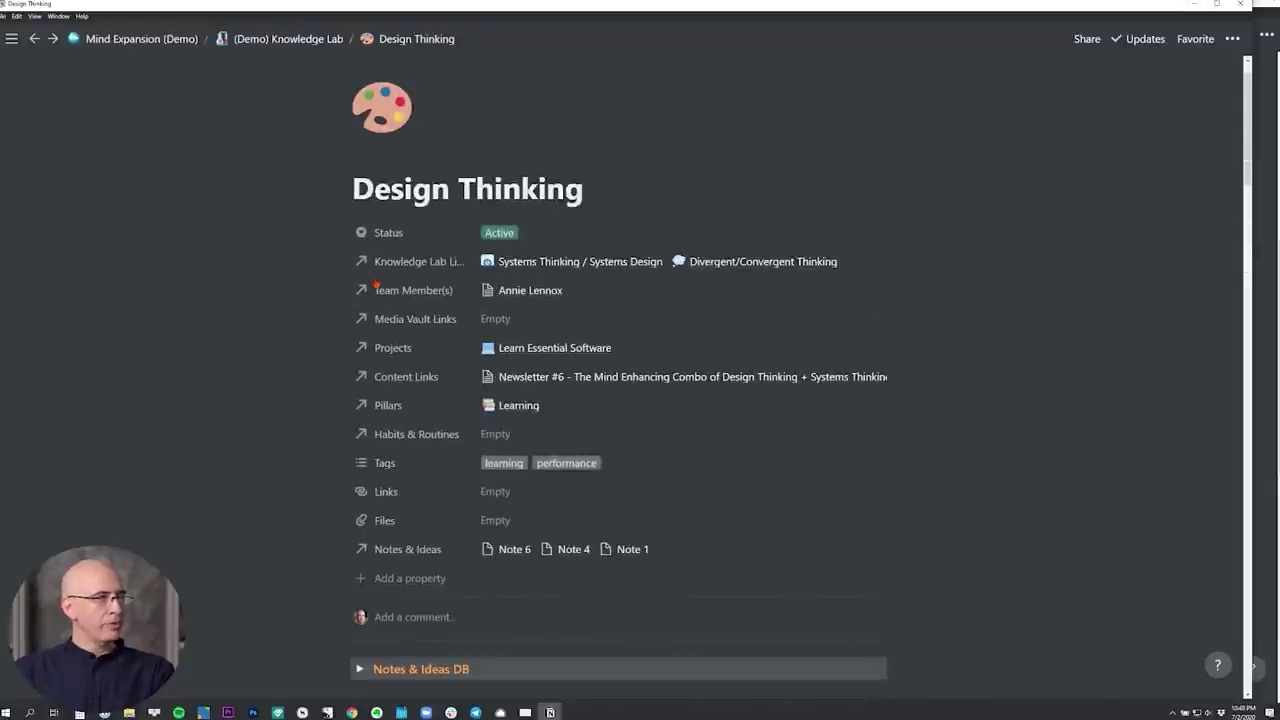
Re-expand the Notes & Ideas DB toggle to review the page outline and table sorting, and collapse it again.
left_click(359, 668)
scroll(400, 500, "down", 12)
scroll(600, 246, "up", 6)
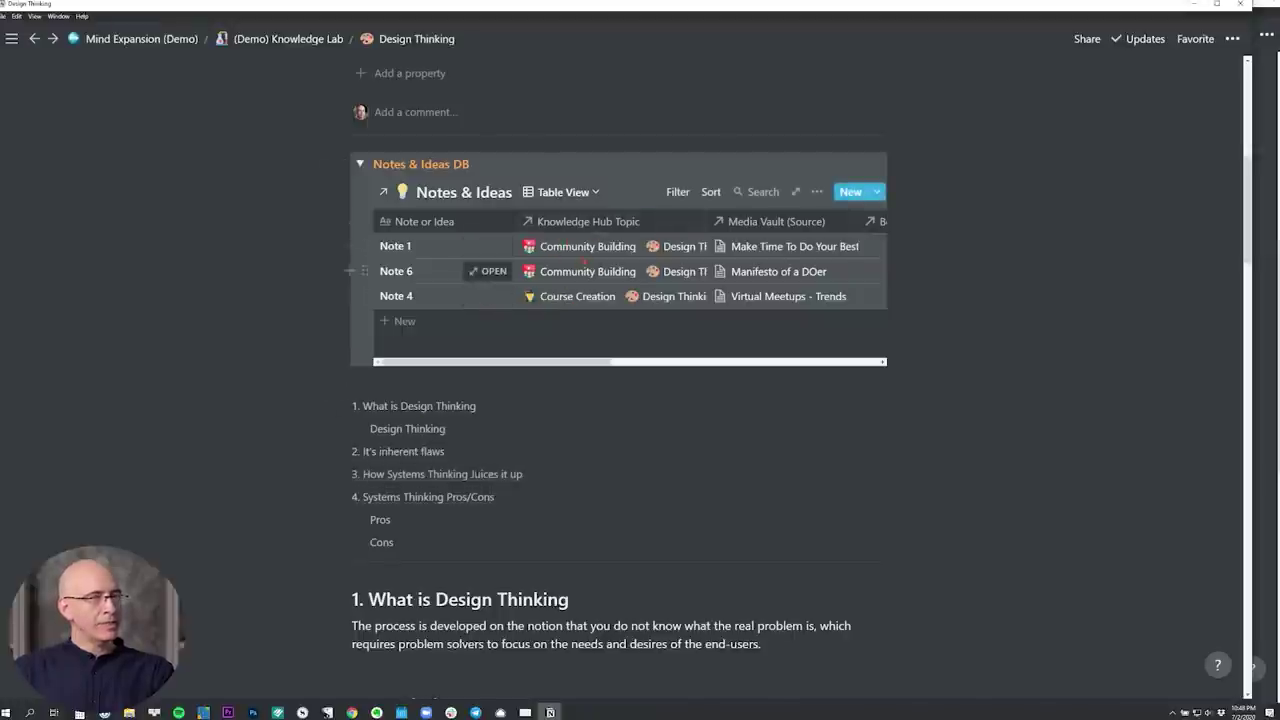
left_click(711, 191)
key("Escape")
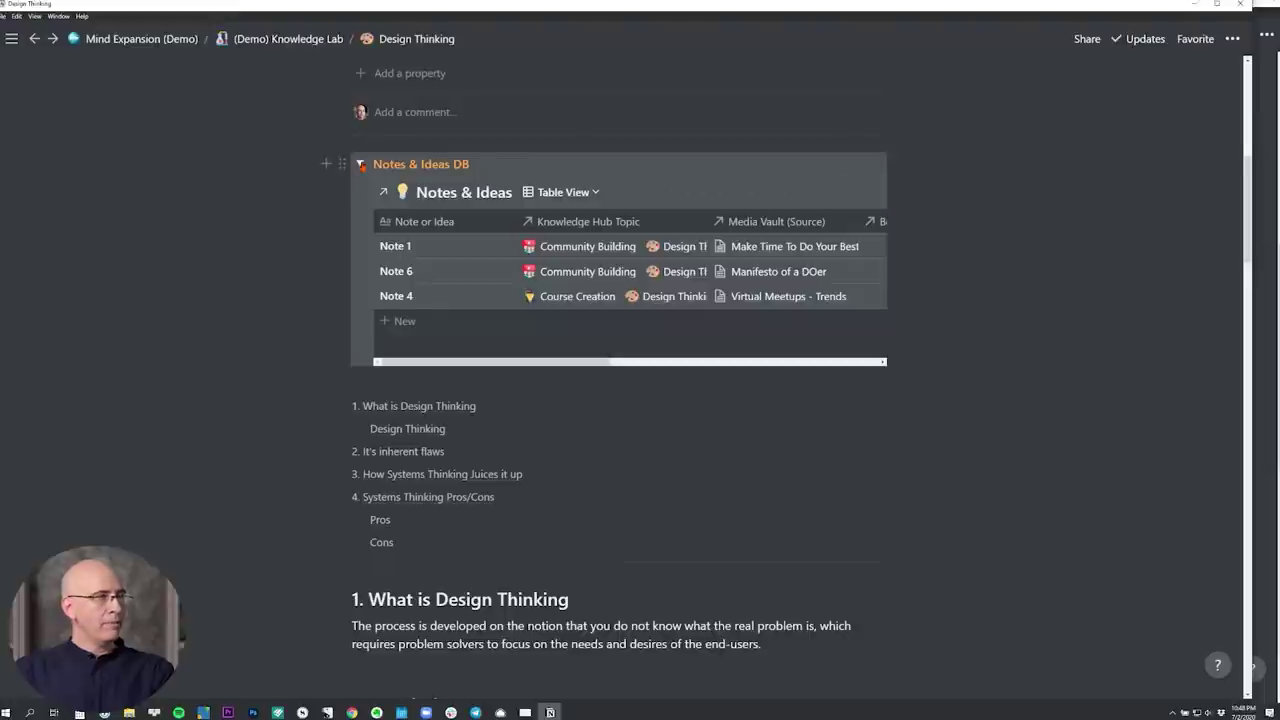
left_click(360, 164)
scroll(377, 286, "up", 5)
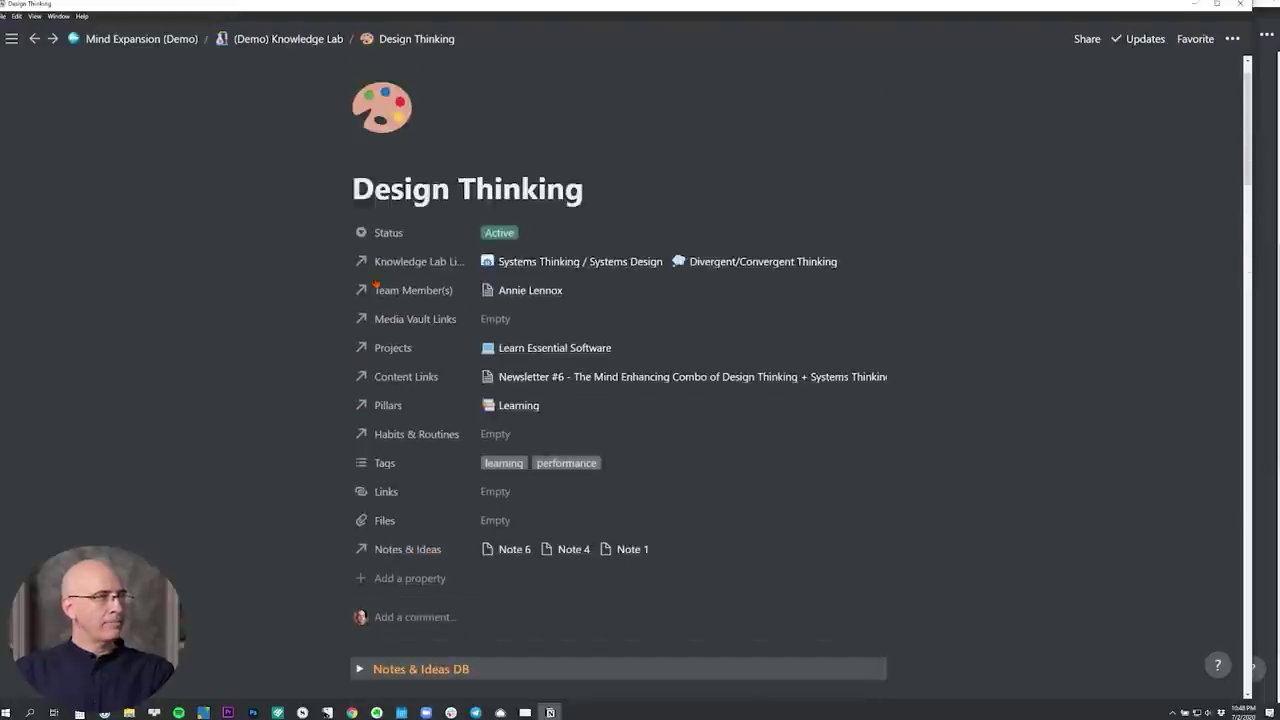
Return to the Mind Expansion (Demo) page and review the notes in the Thought Inbox's Notes & Ideas toggle, leaving it collapsed.
key("ctrl+[")
scroll(209, 421, "down", 2)
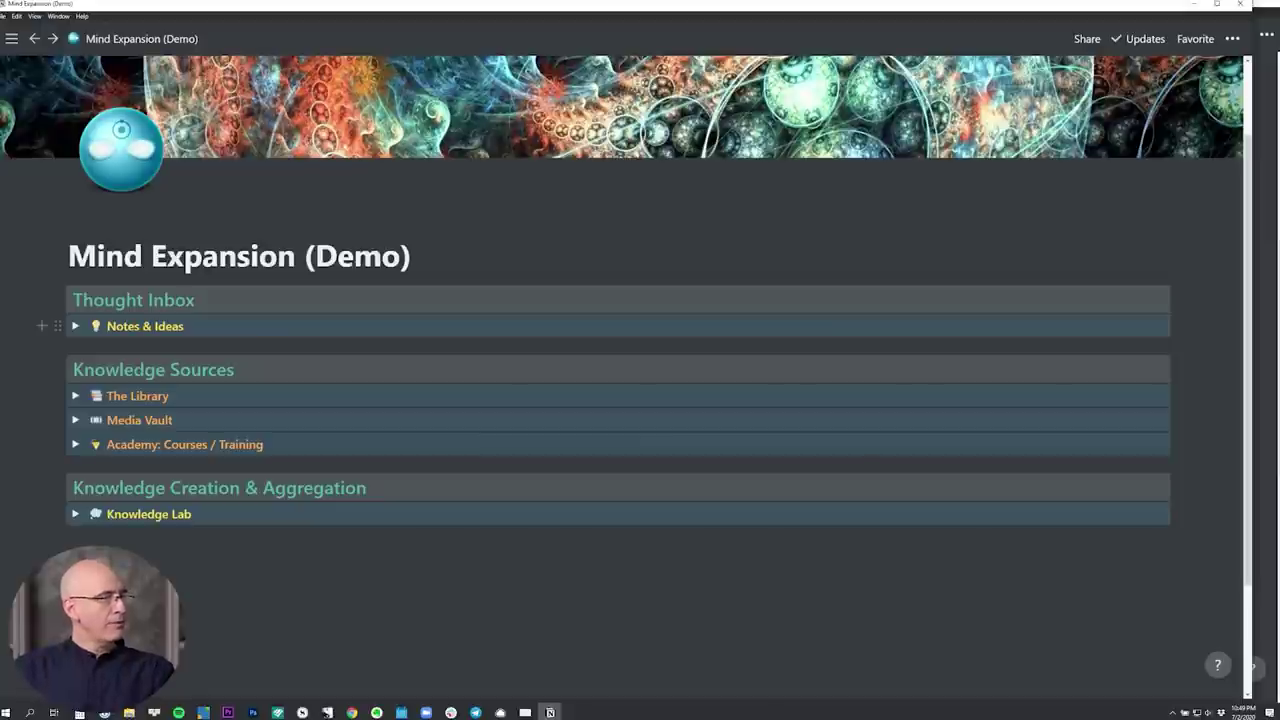
left_click(76, 327)
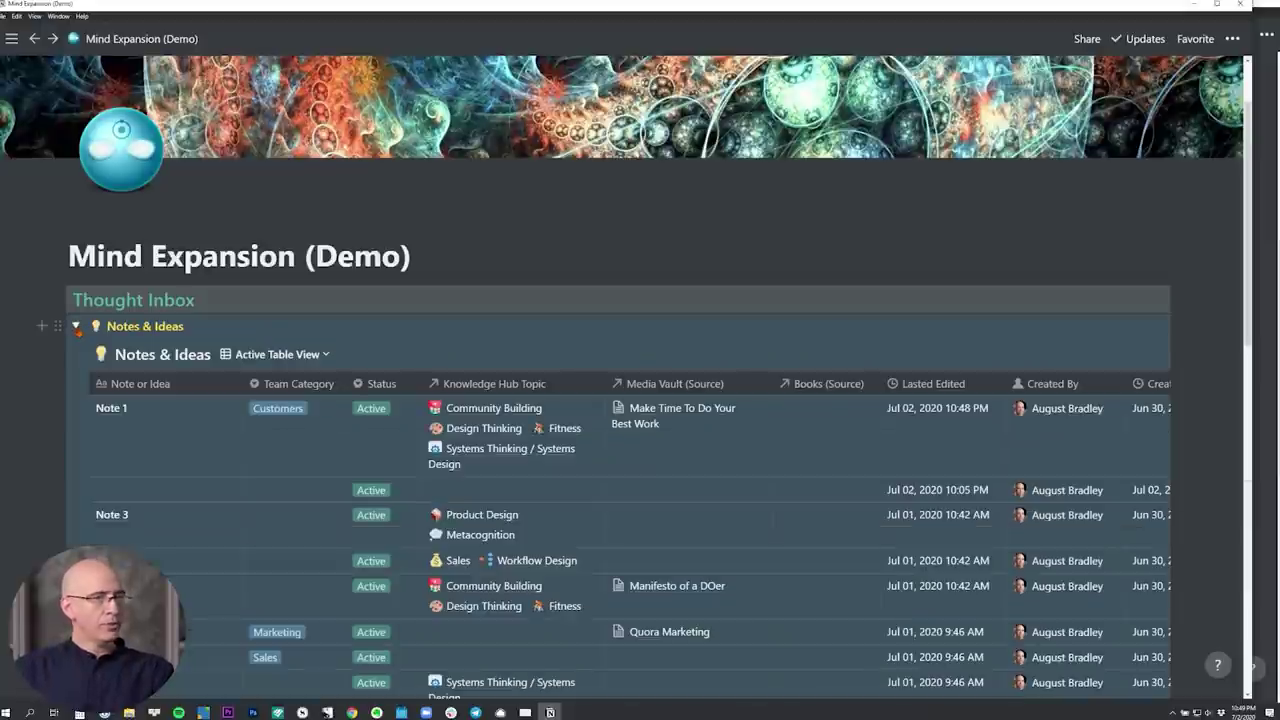
scroll(76, 330, "down", 3)
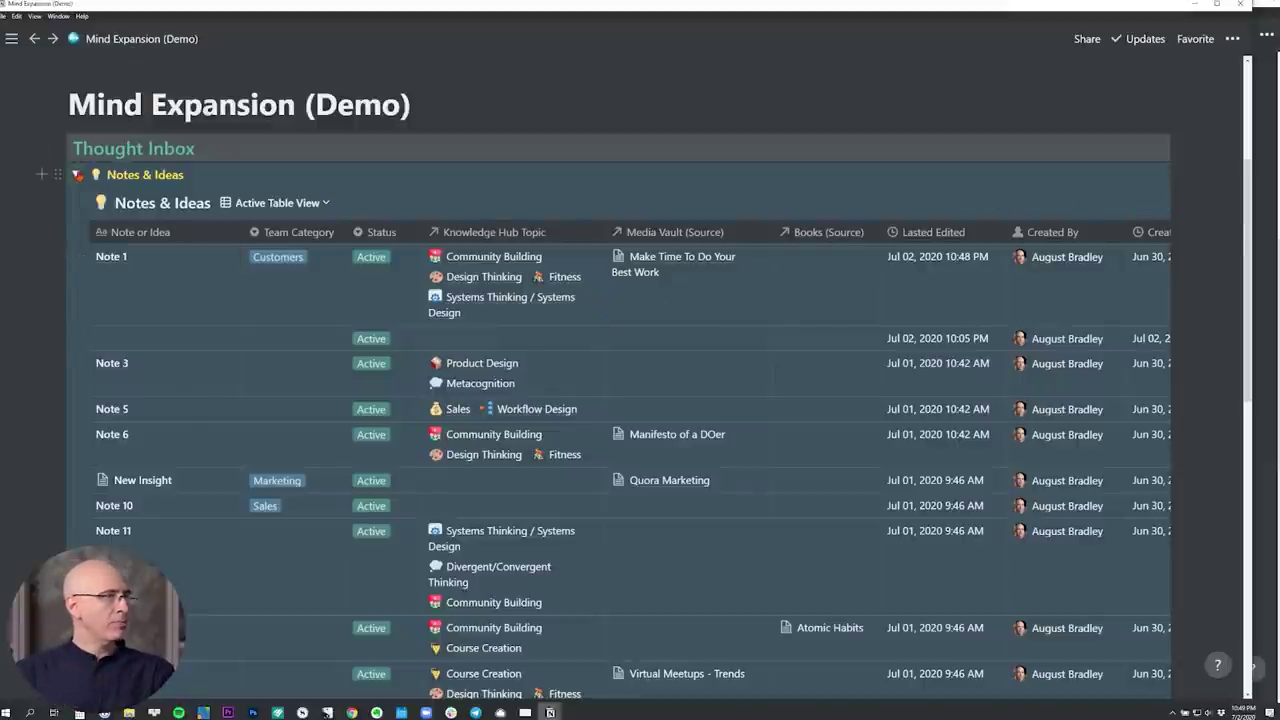
left_click(76, 175)
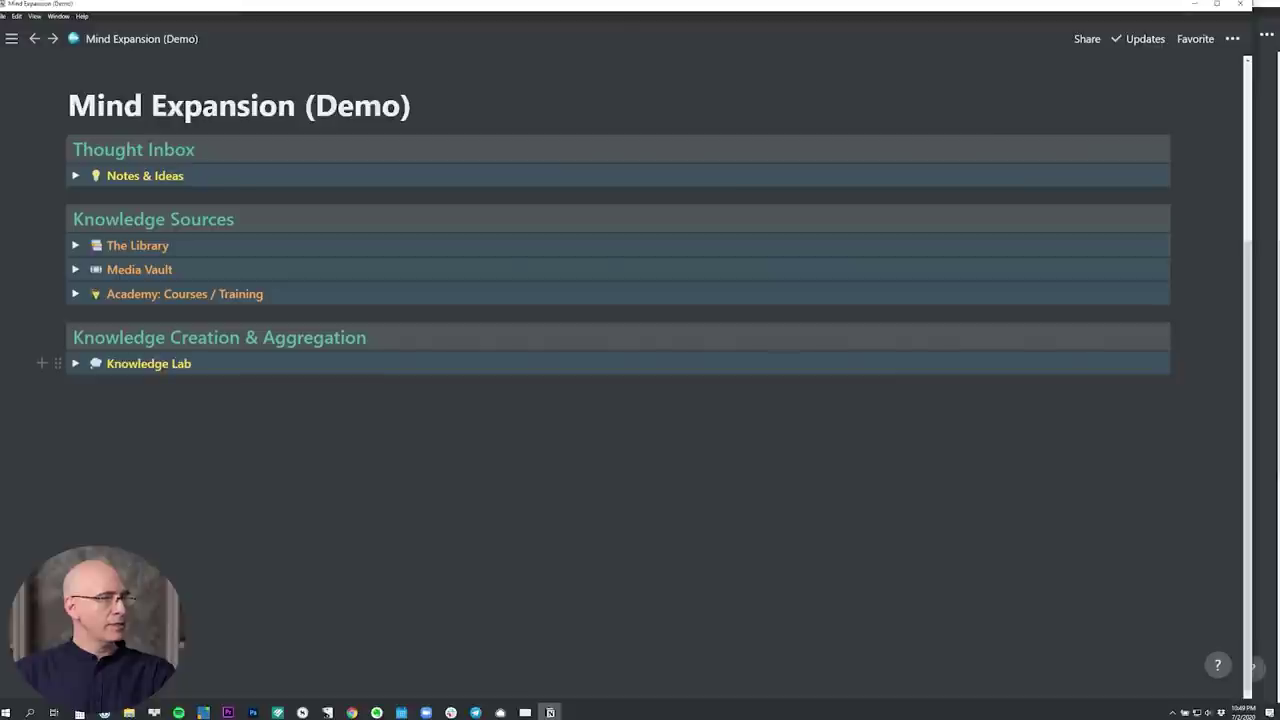
mouse_move(88, 407)
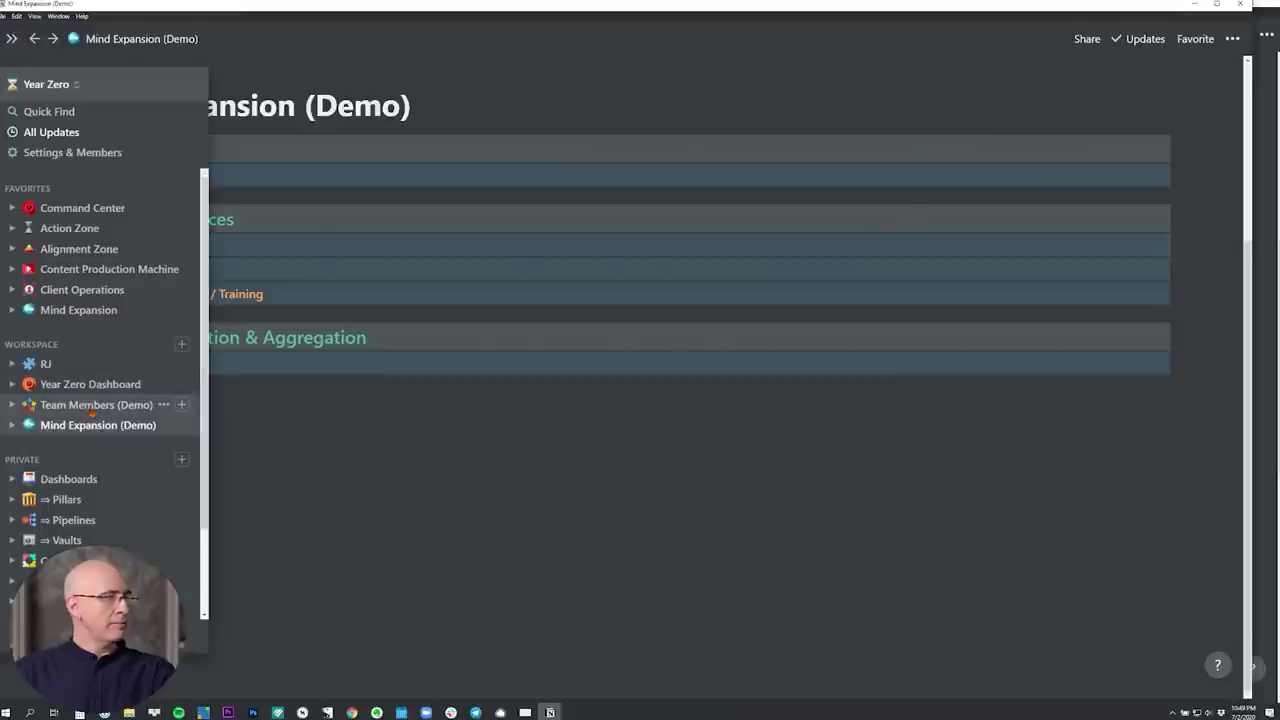
left_click(200, 460)
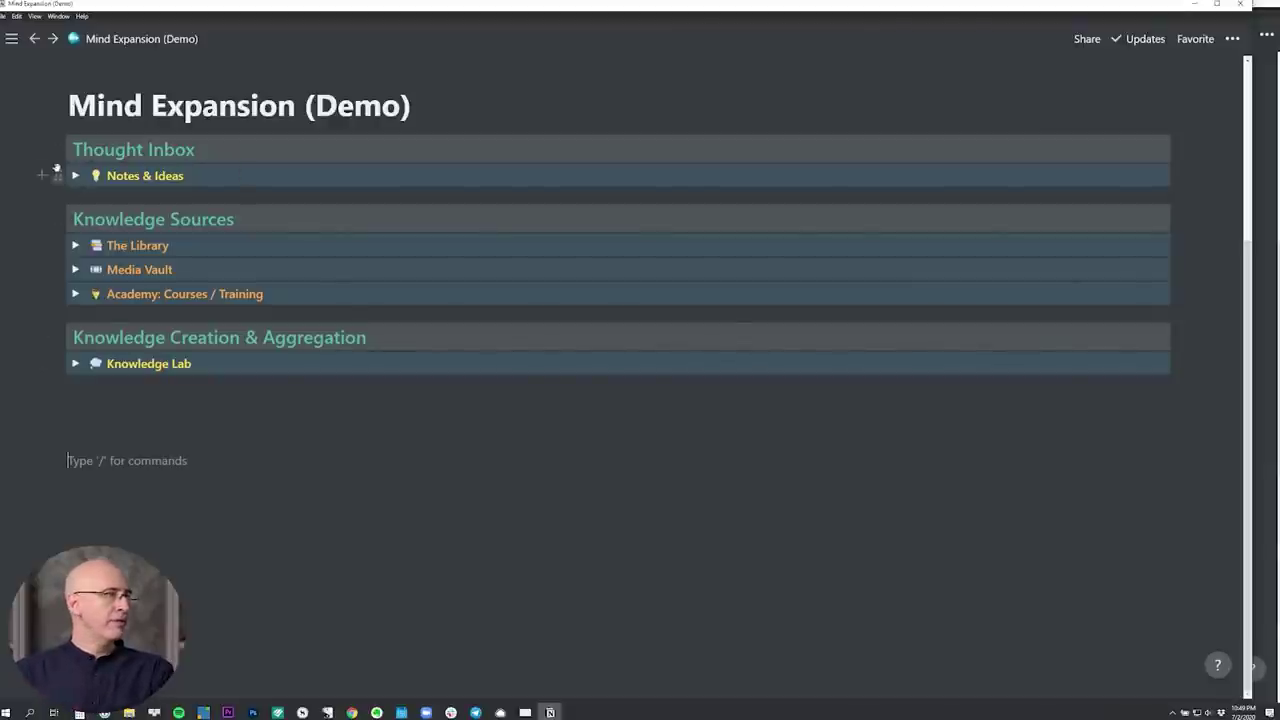
Rename the Team Category property of the Thought Inbox's Notes & Ideas table to Category, and collapse the toggle.
left_click(75, 175)
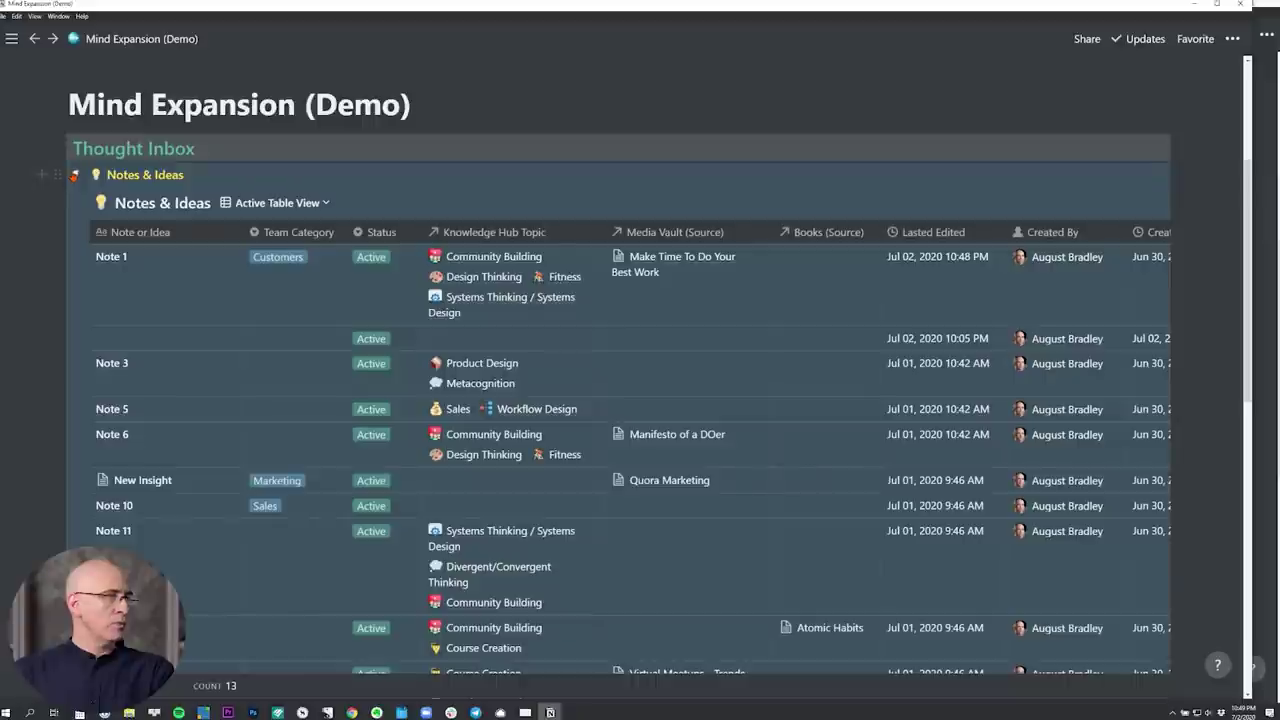
left_click(295, 234)
type("Category")
key("Return")
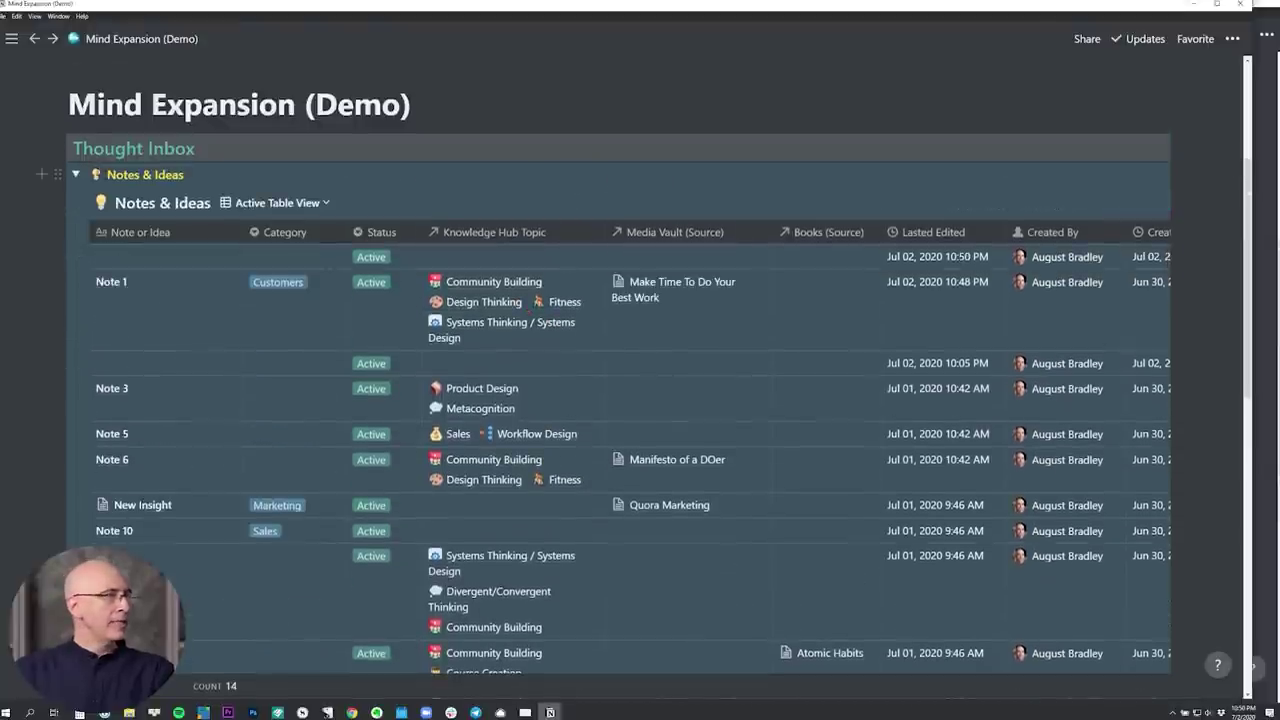
left_click(76, 174)
scroll(300, 300, "up", 5)
Open the Command Center page and view the table inside its Notes & Idea Inbox toggle, leaving the toggle collapsed.
mouse_move(11, 38)
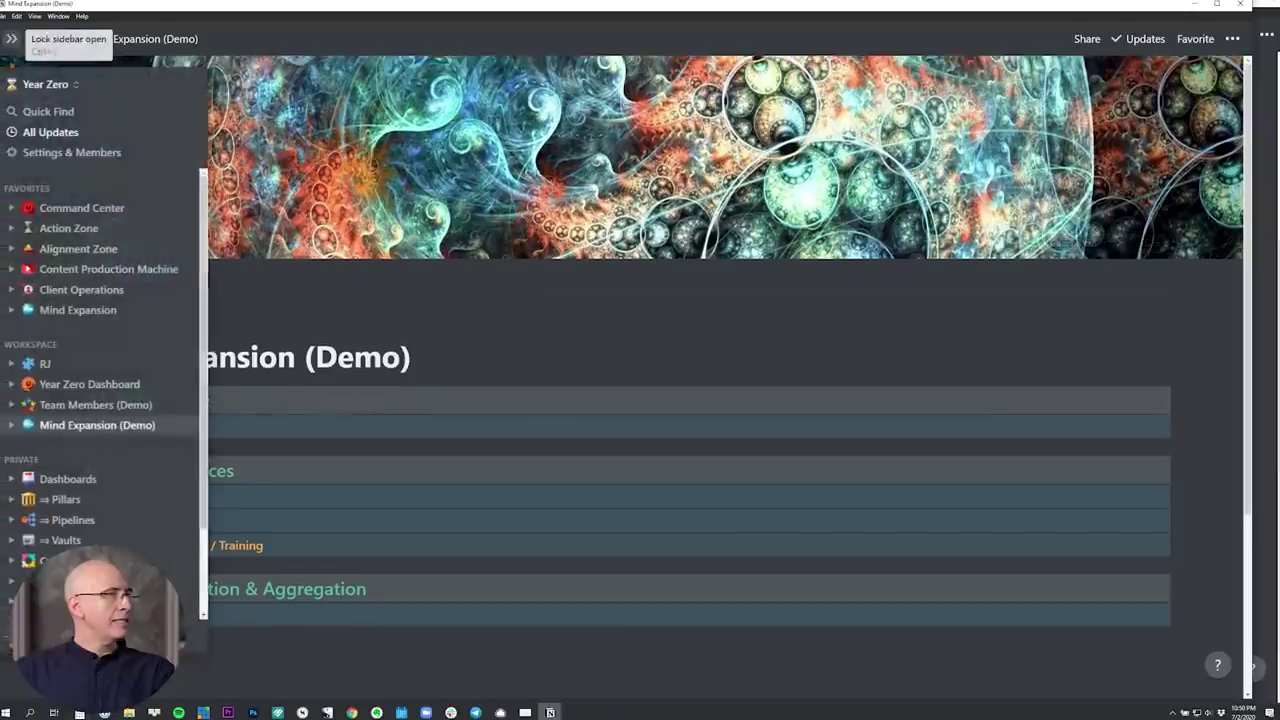
left_click(70, 207)
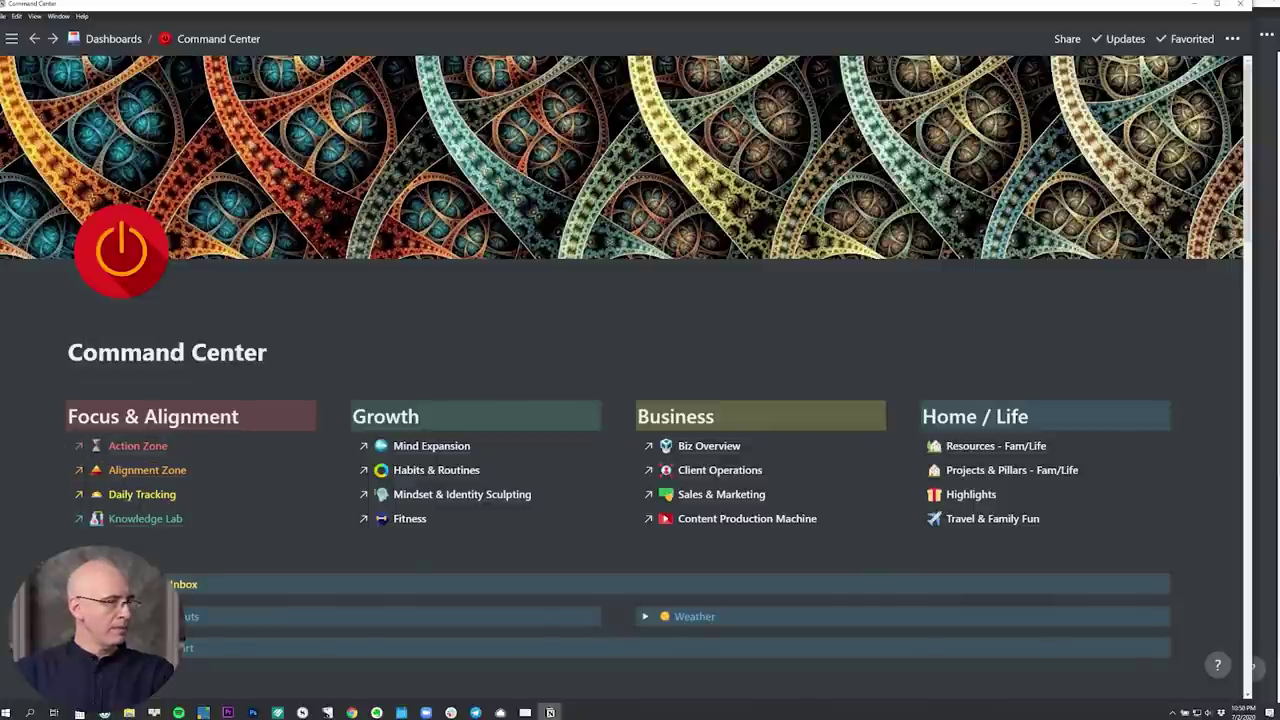
scroll(107, 533, "down", 3)
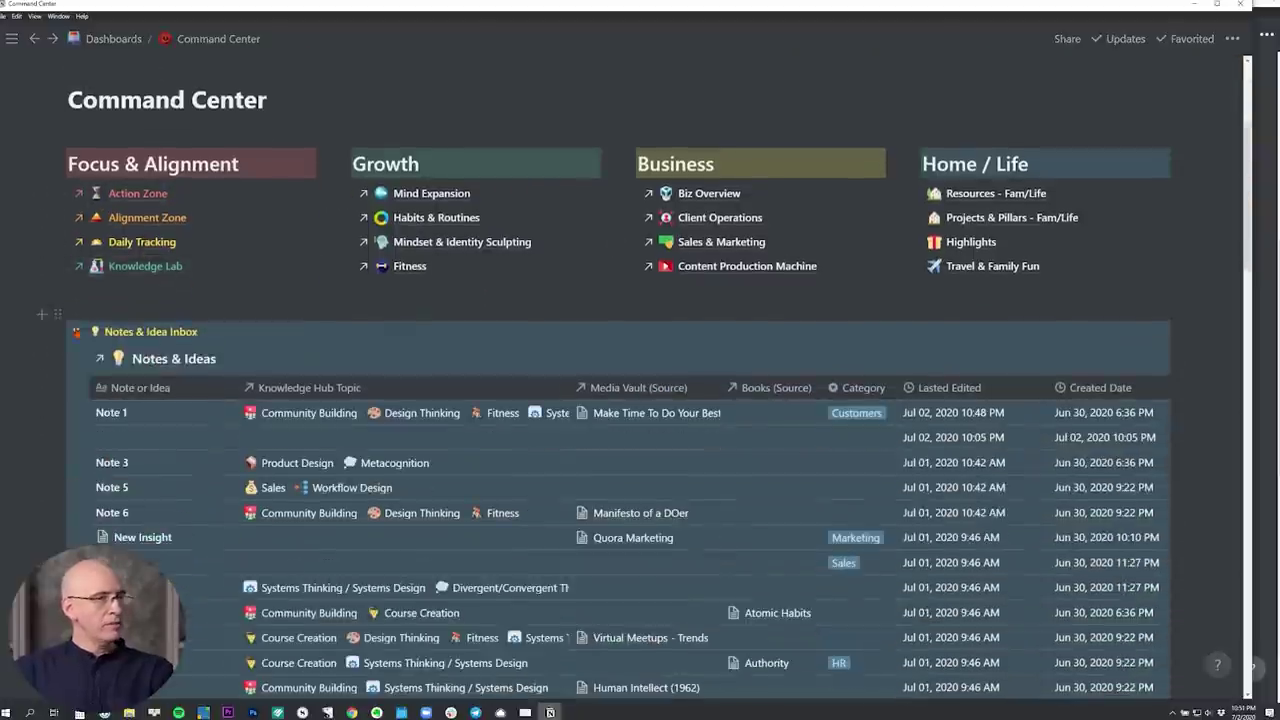
left_click(1133, 358)
left_click(75, 331)
left_click(75, 331)
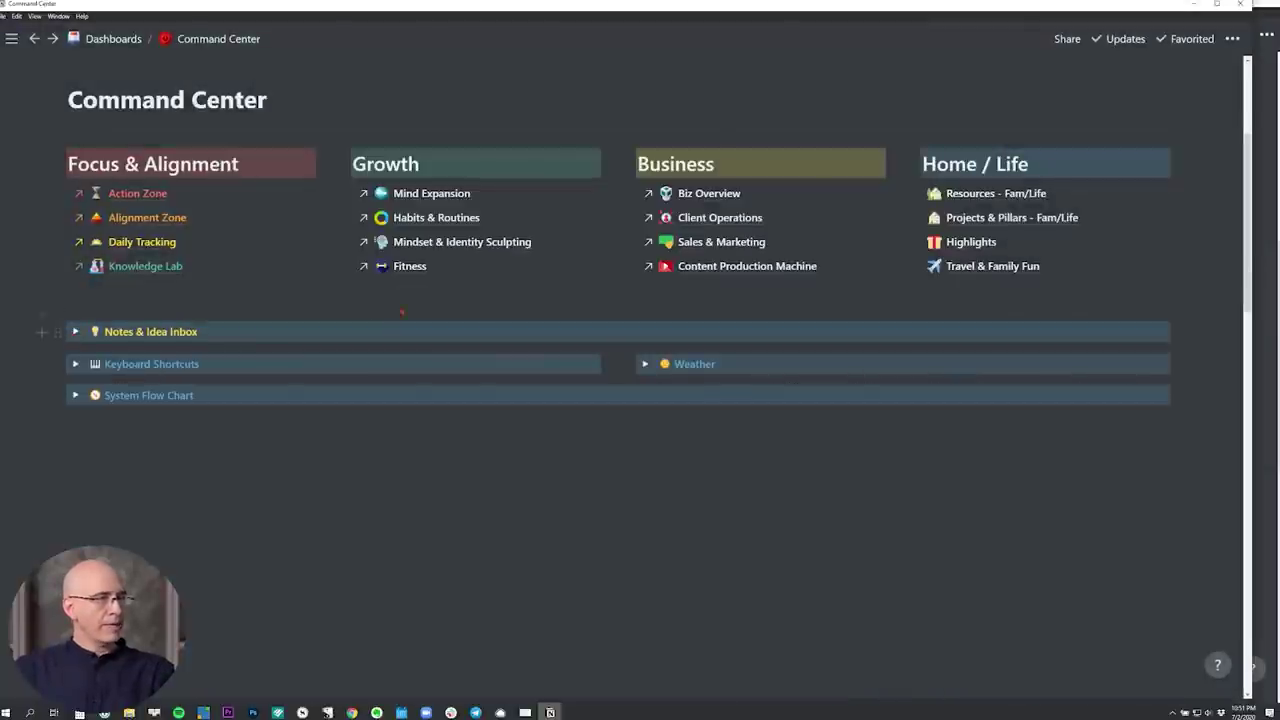
scroll(401, 312, "up", 3)
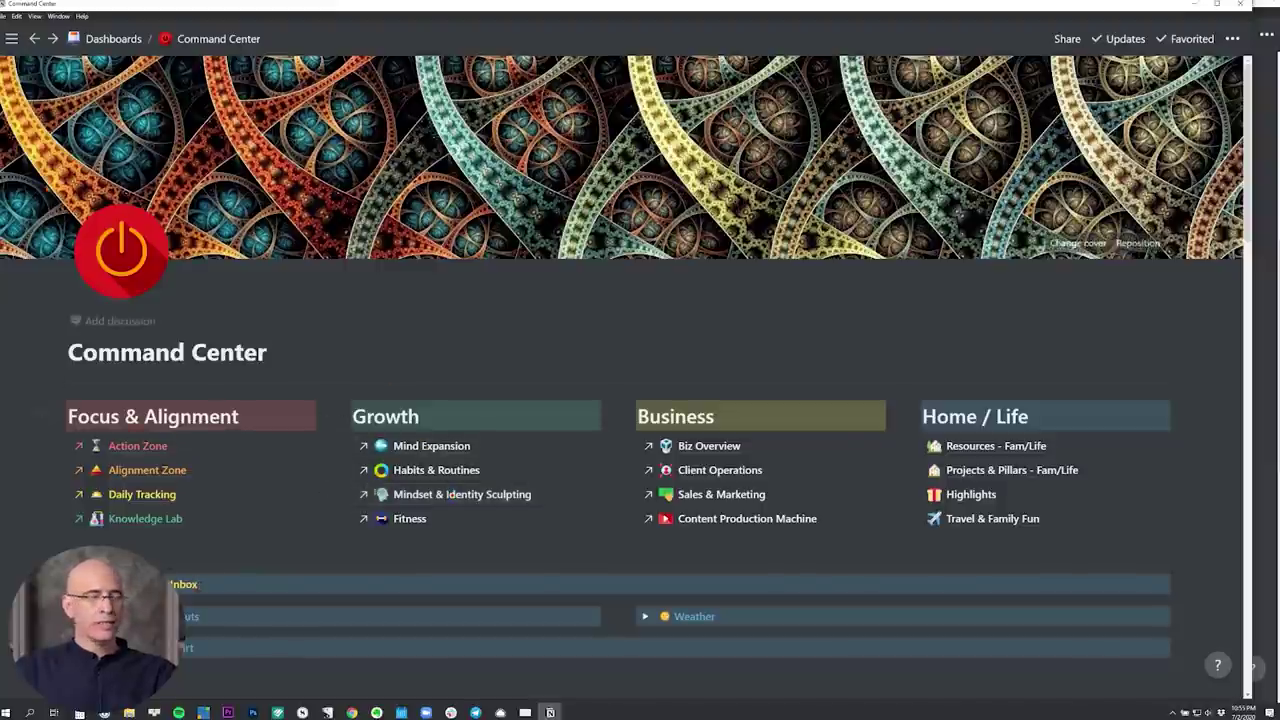
Open the Action Zone page and expand Today - Action Items to show its action items and daily tracking.
mouse_move(10, 228)
left_click(69, 228)
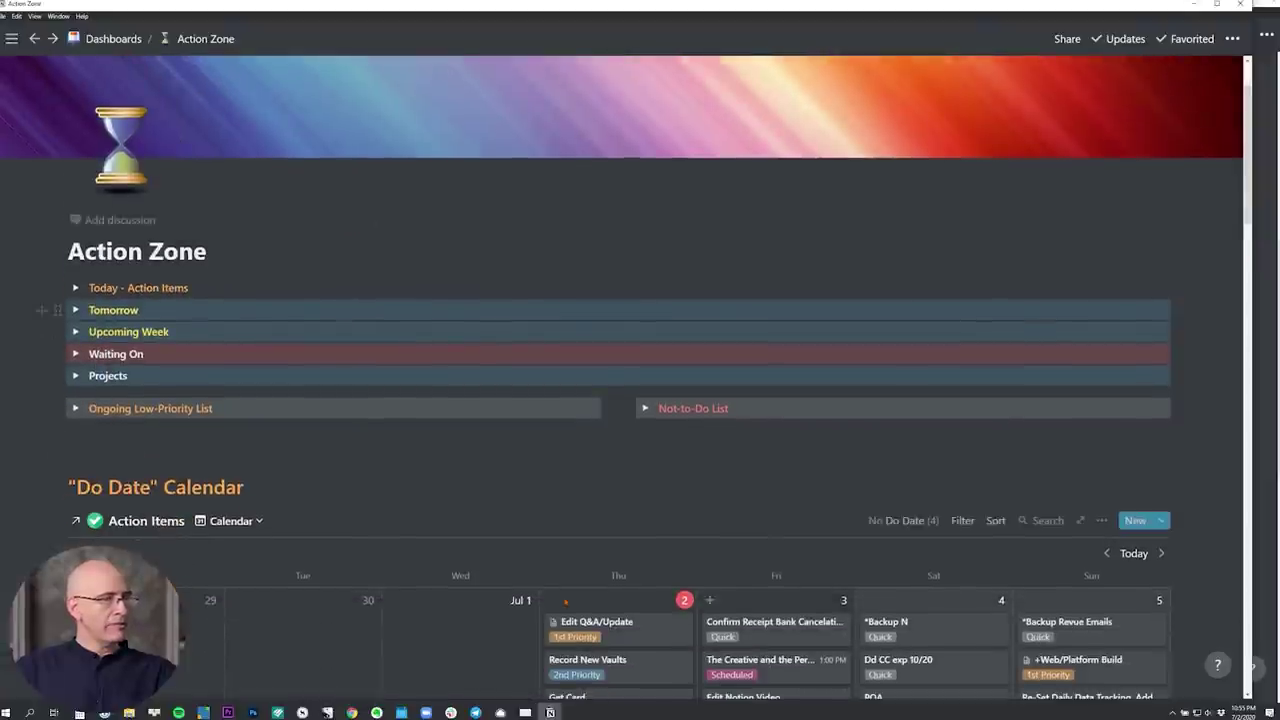
left_click(75, 288)
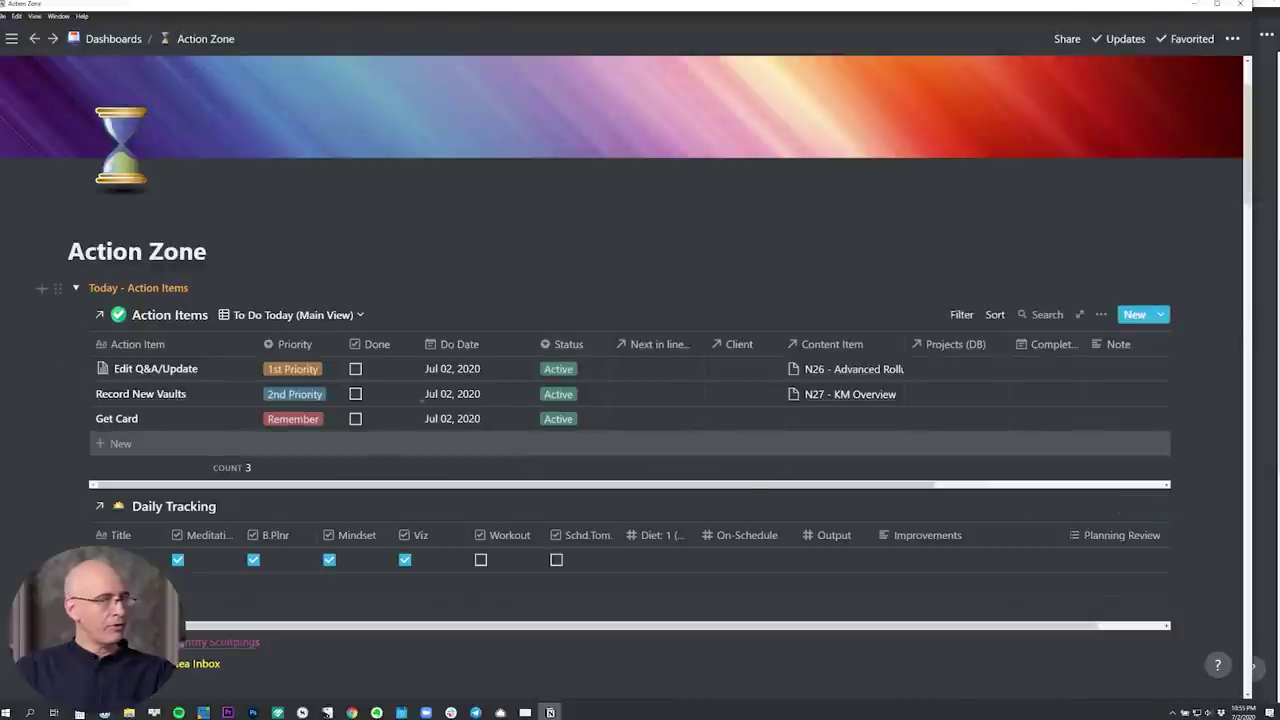
scroll(310, 403, "down", 2)
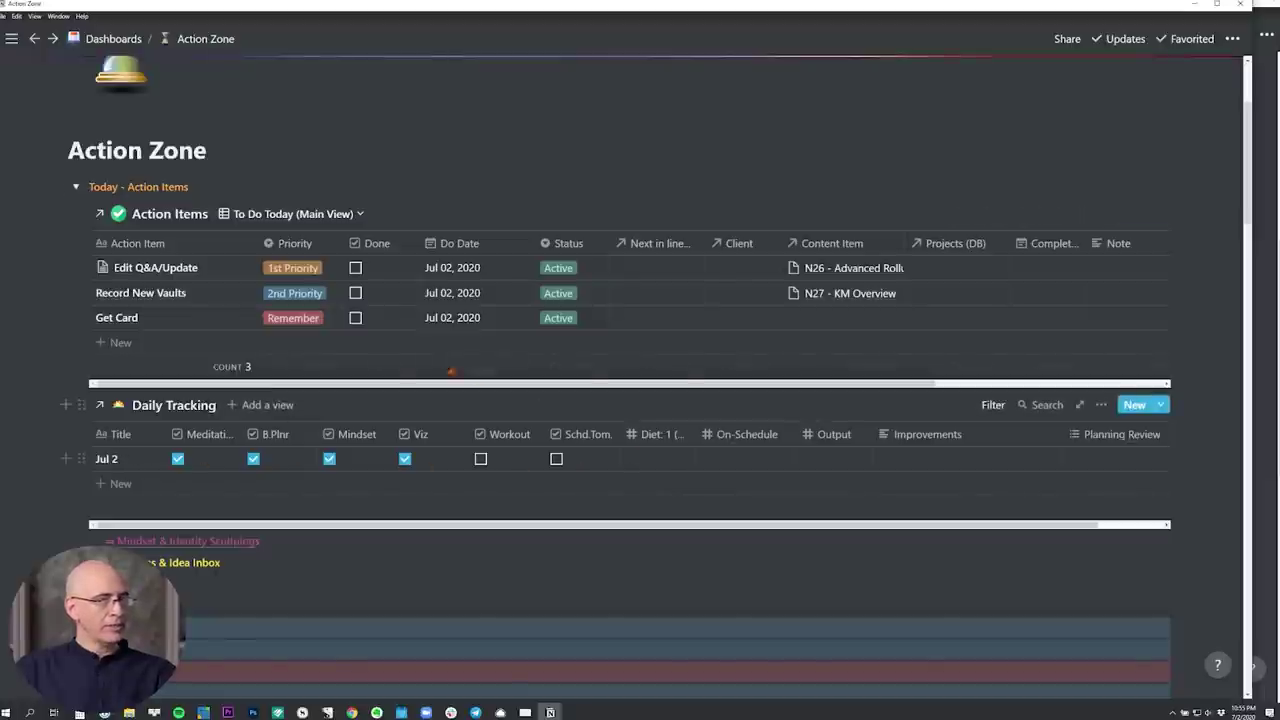
scroll(679, 466, "down", 1)
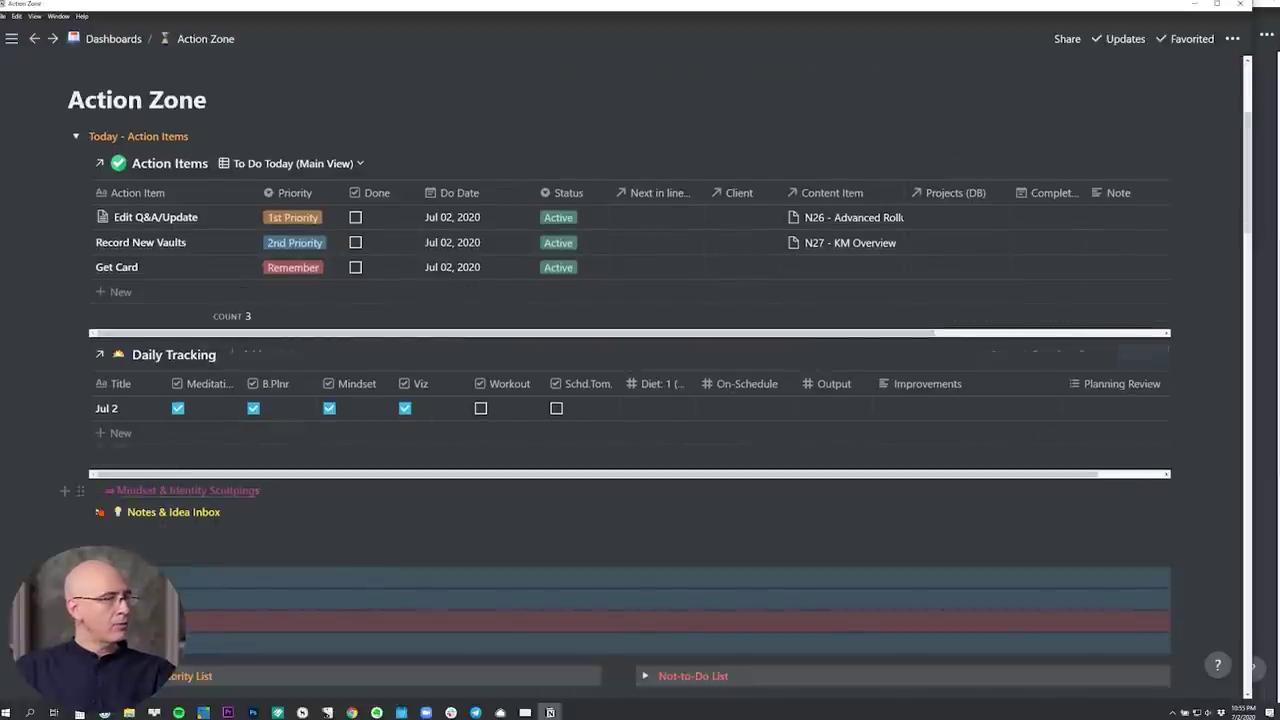
Expand the Notes & Idea Inbox within Today - Action Items and inspect the filters on its Notes & Ideas table.
left_click(97, 512)
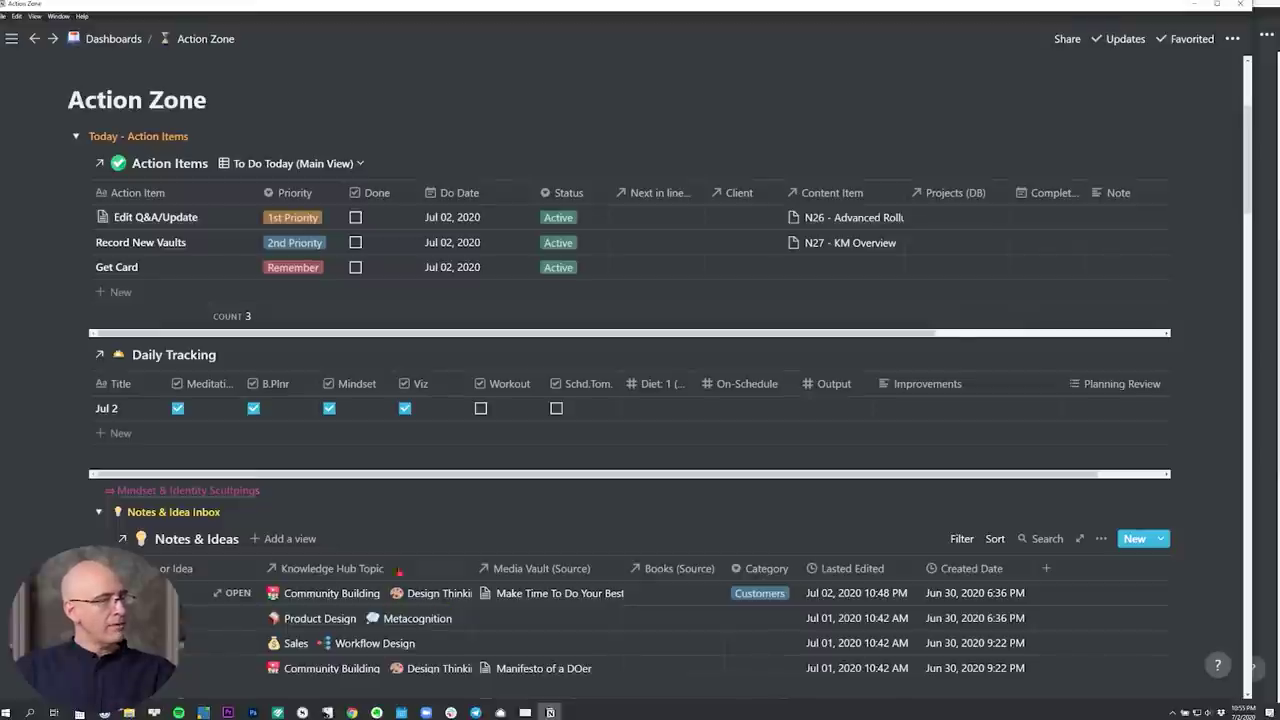
left_click(962, 539)
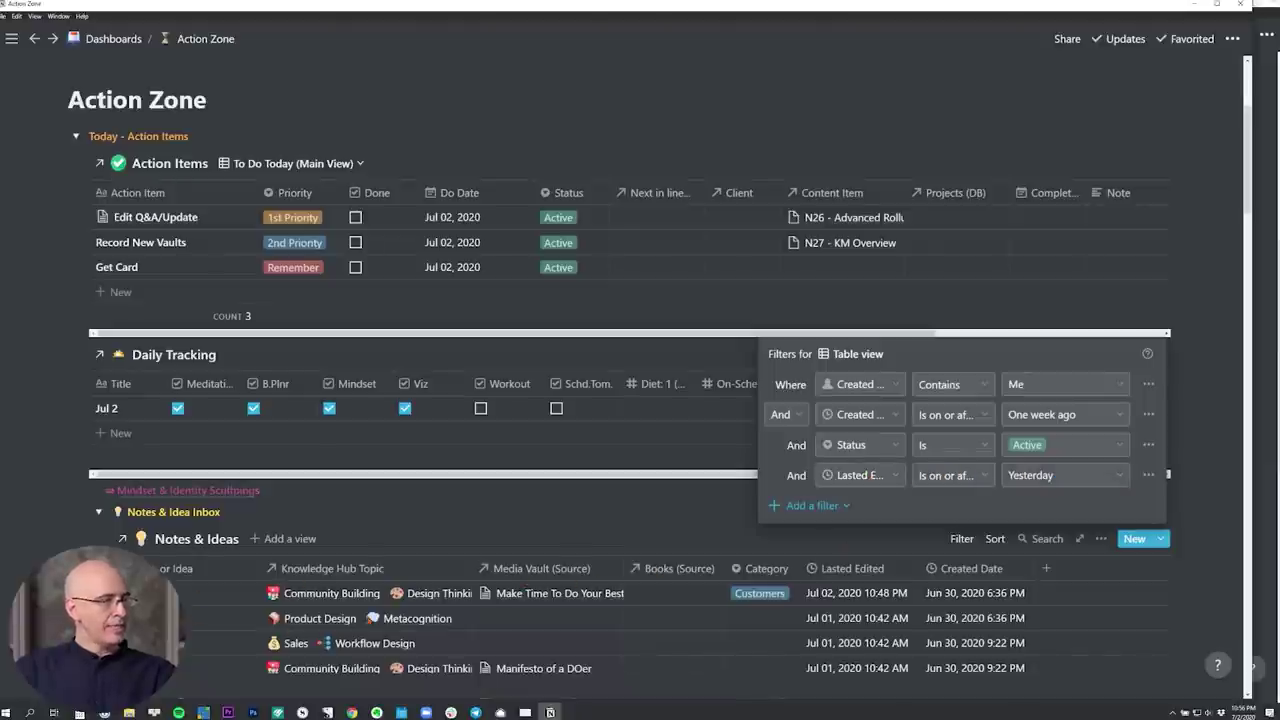
left_click(371, 539)
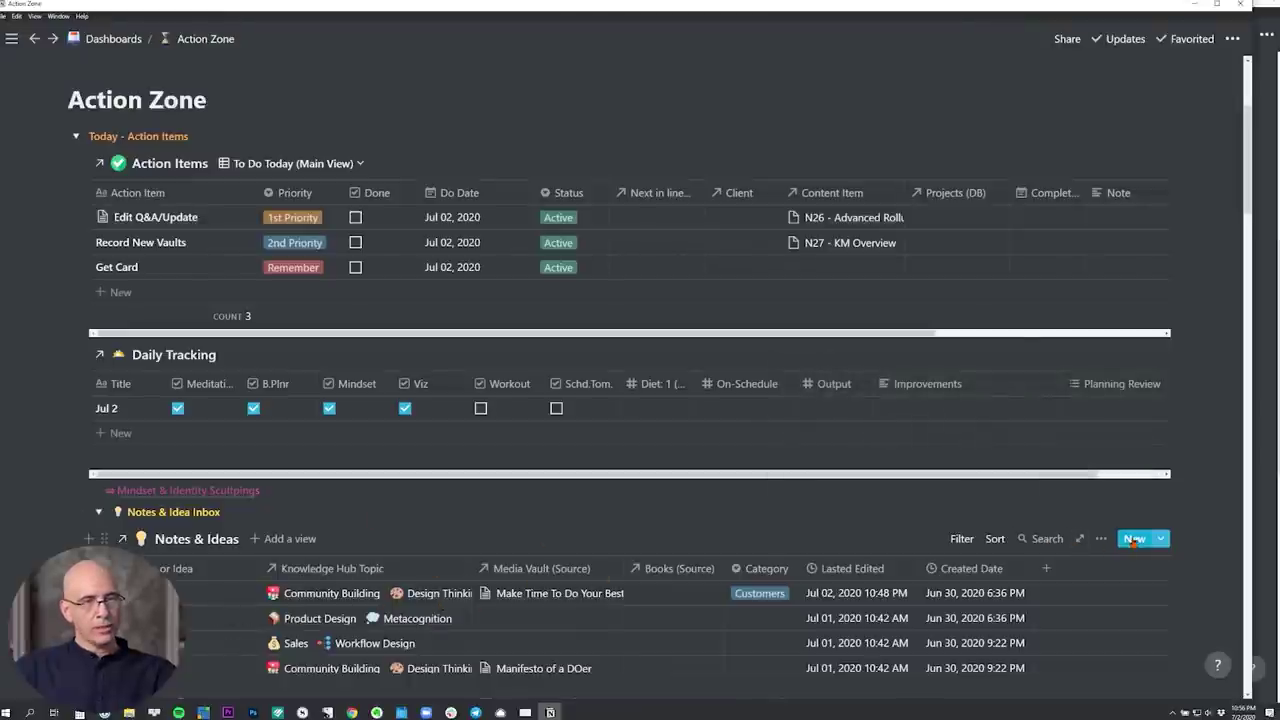
Add a blank note to the Notes & Ideas table, plus a second note titled New Idea.
left_click(1134, 539)
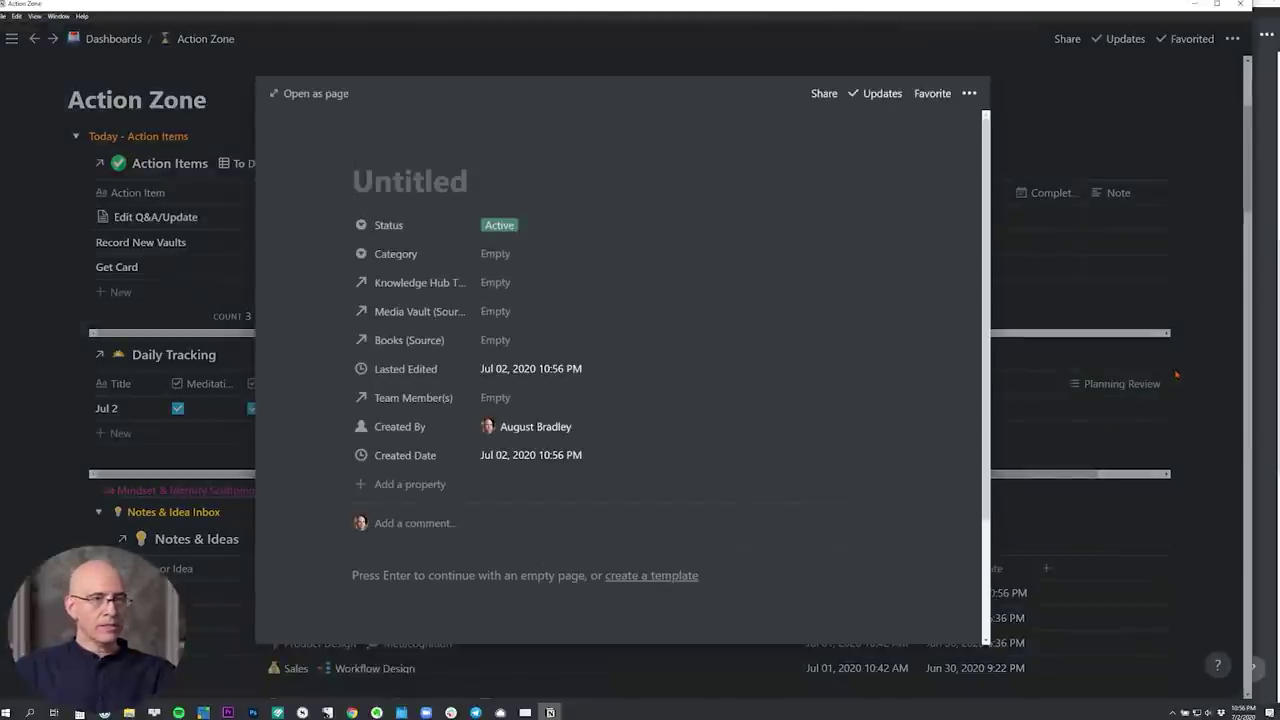
left_click(1106, 448)
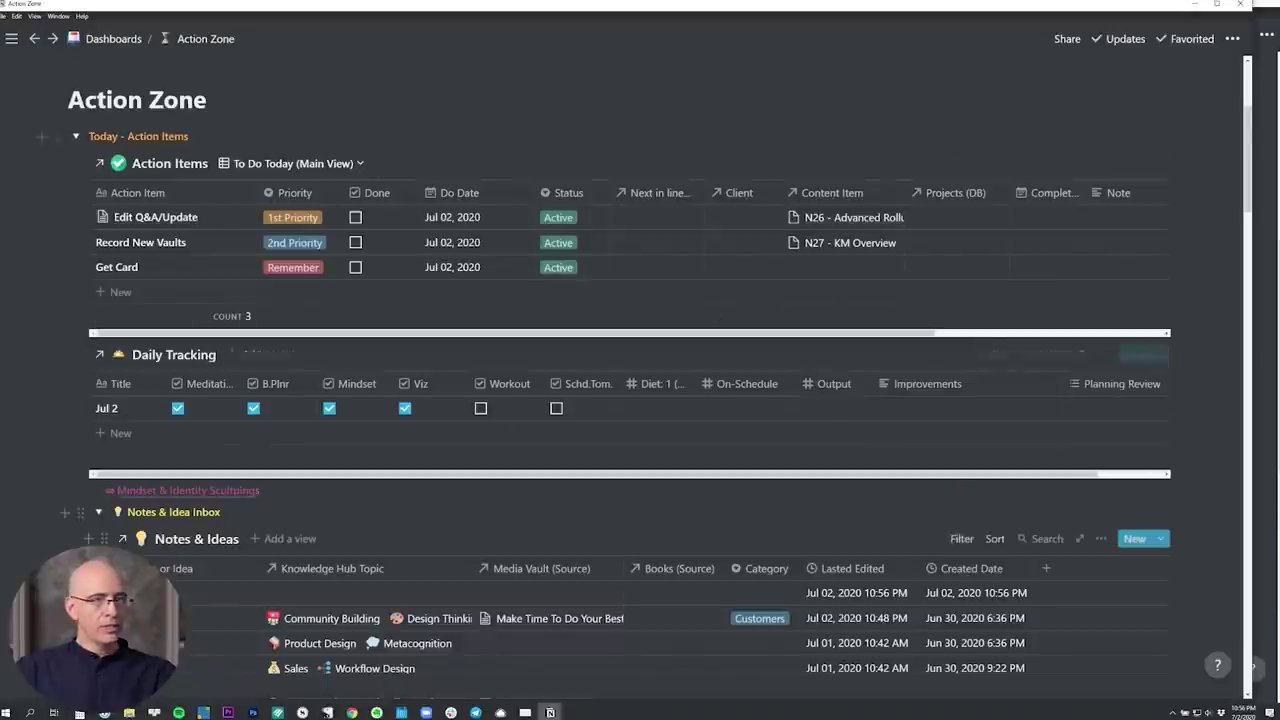
left_click(1137, 542)
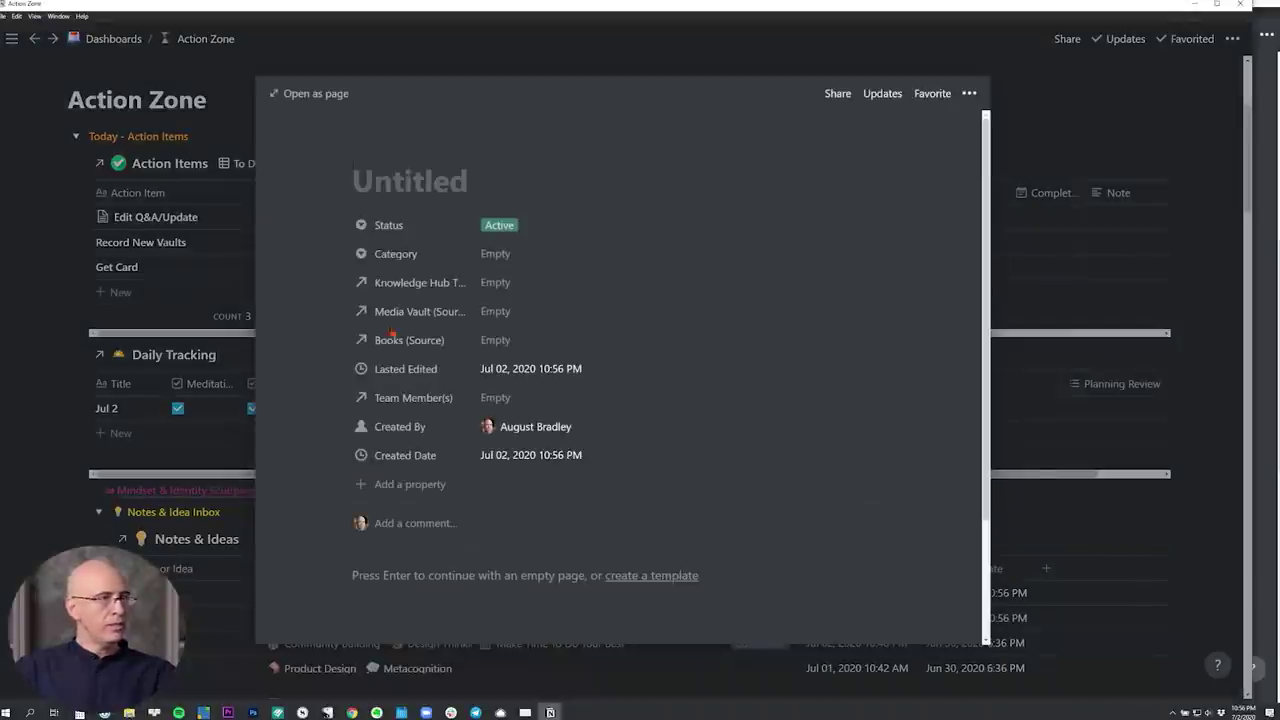
type("New Idea")
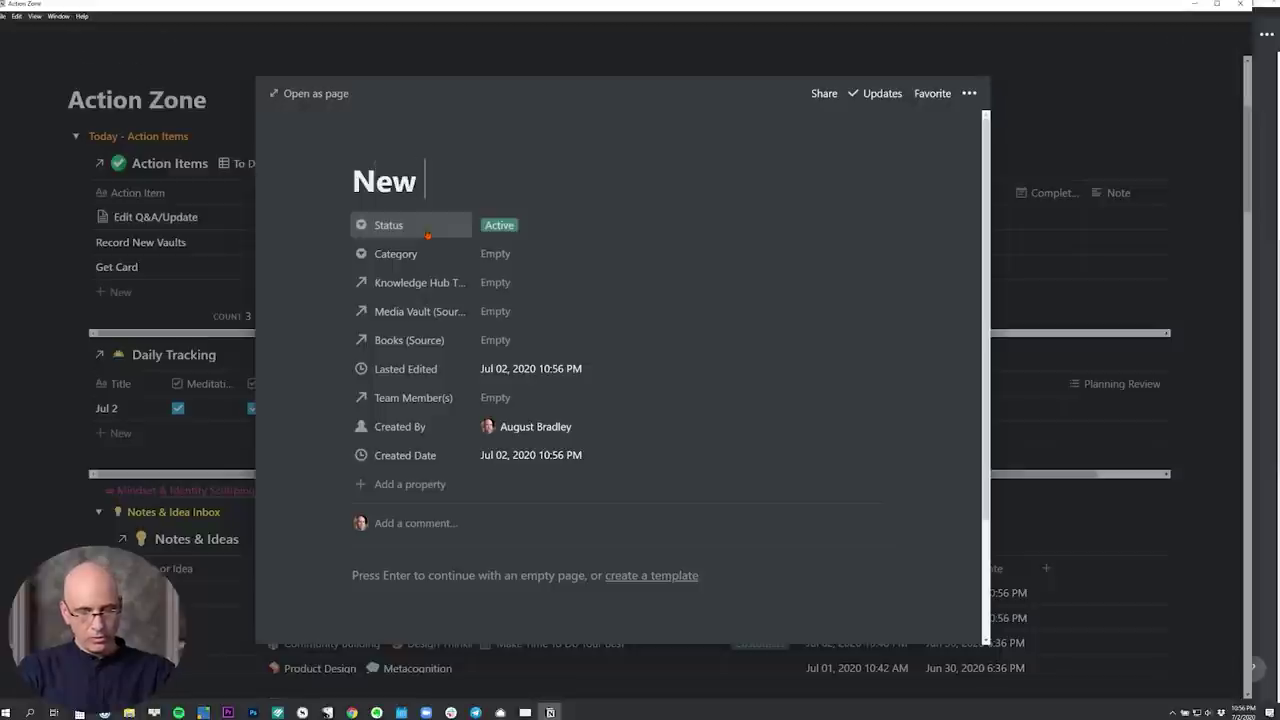
Check the Category options of the New Idea note without choosing one, and set its Knowledge Hub Topic to Product Design.
left_click(511, 258)
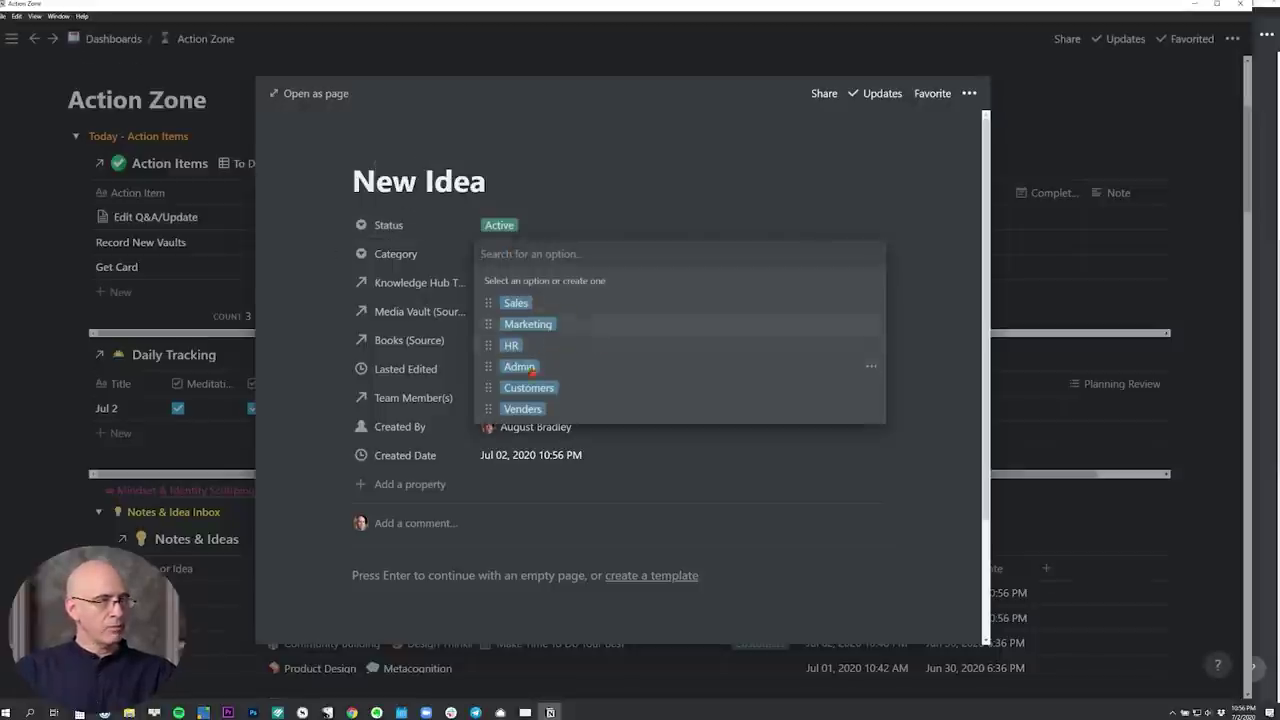
left_click(561, 168)
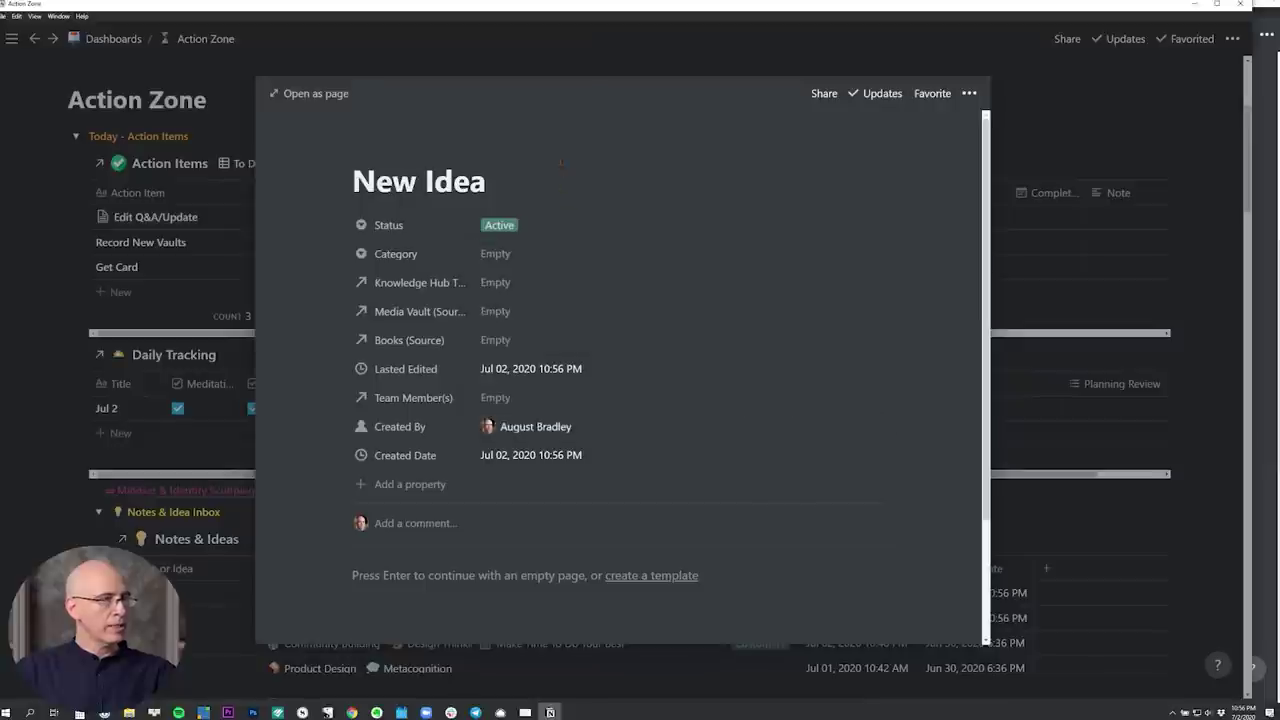
left_click(501, 283)
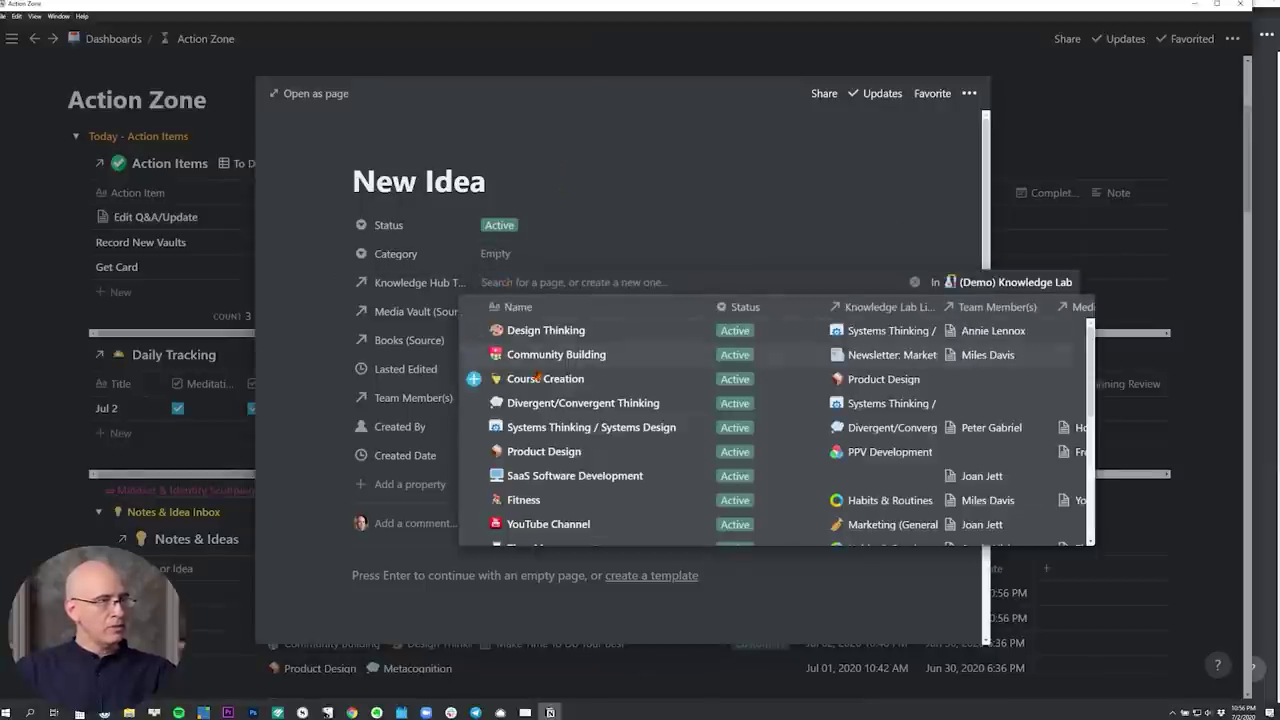
left_click(543, 451)
key("Escape")
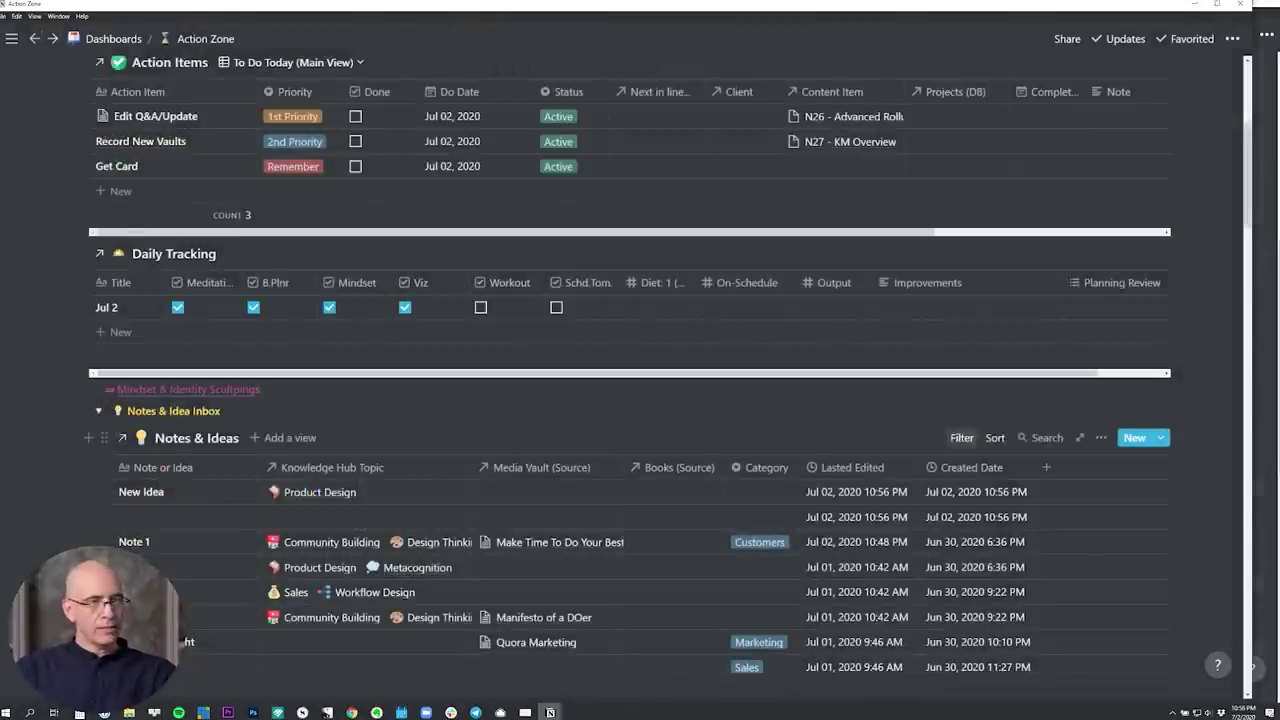
Inspect the sort rules on the Notes & Ideas table and close them unchanged.
left_click(993, 438)
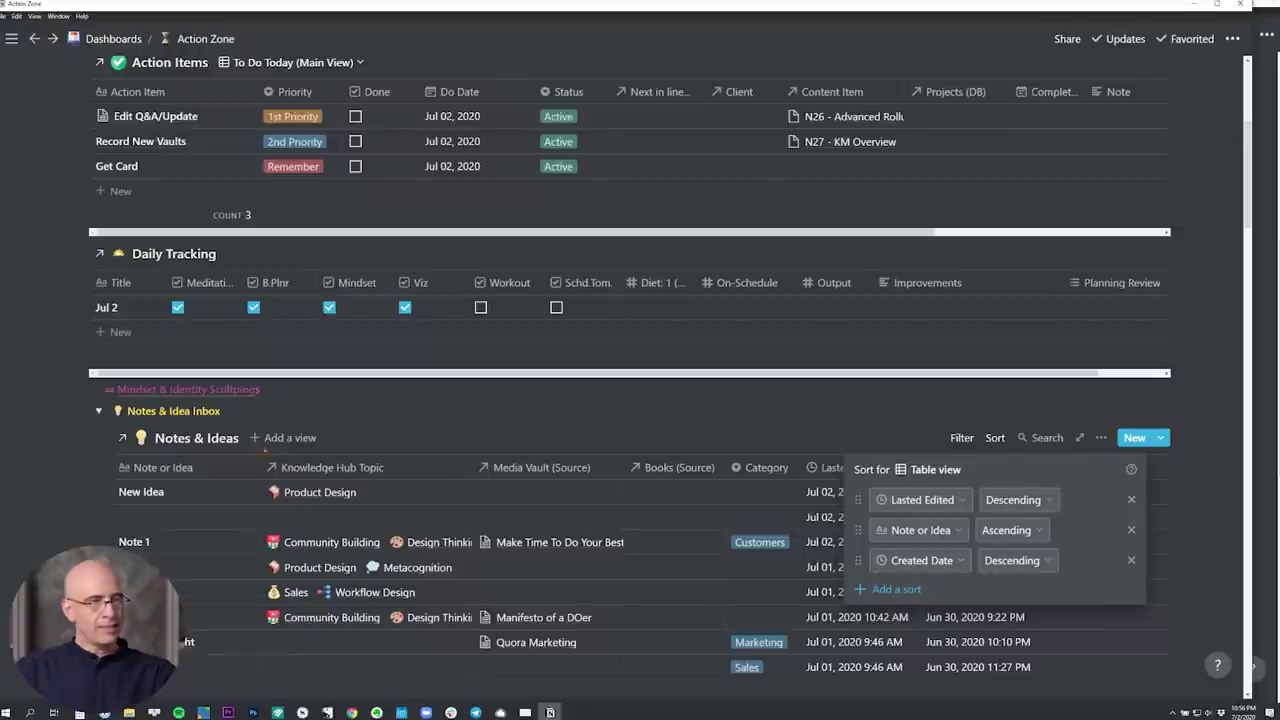
left_click(40, 438)
scroll(95, 440, "up", 1)
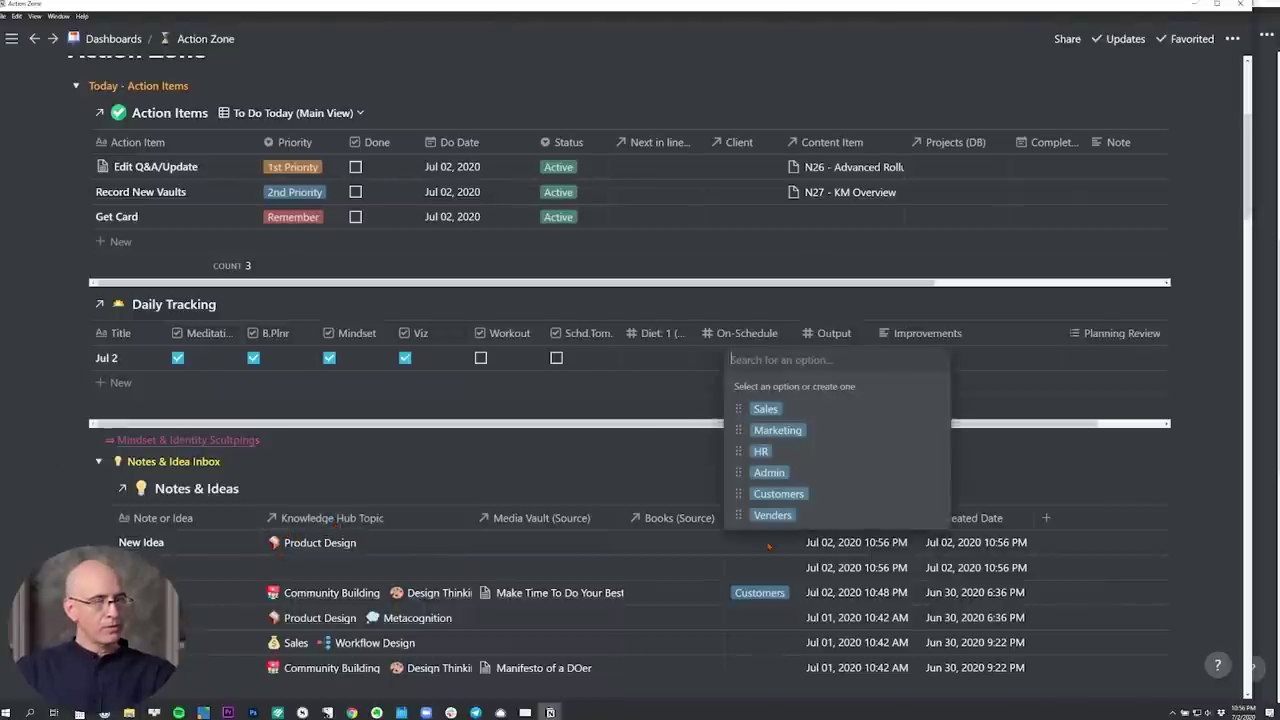
Review the Category options available for the New Idea row, leaving its Category empty.
key("Escape")
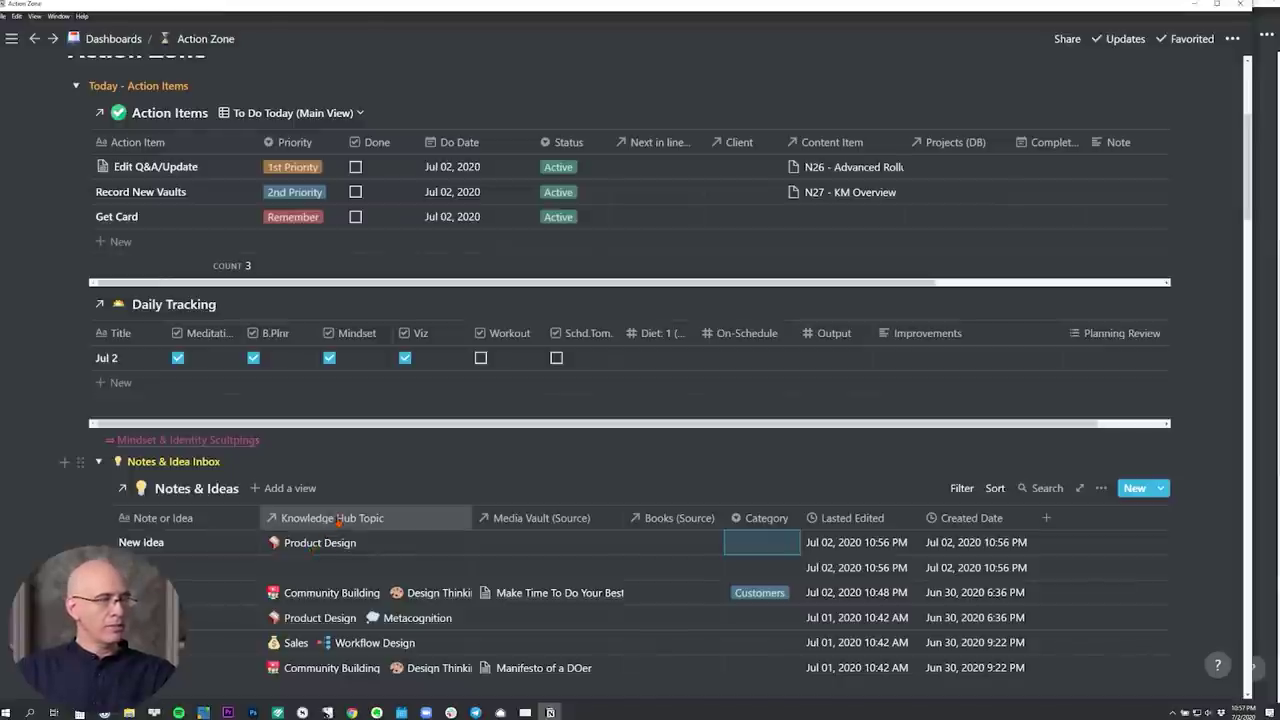
left_click(768, 545)
key("Escape")
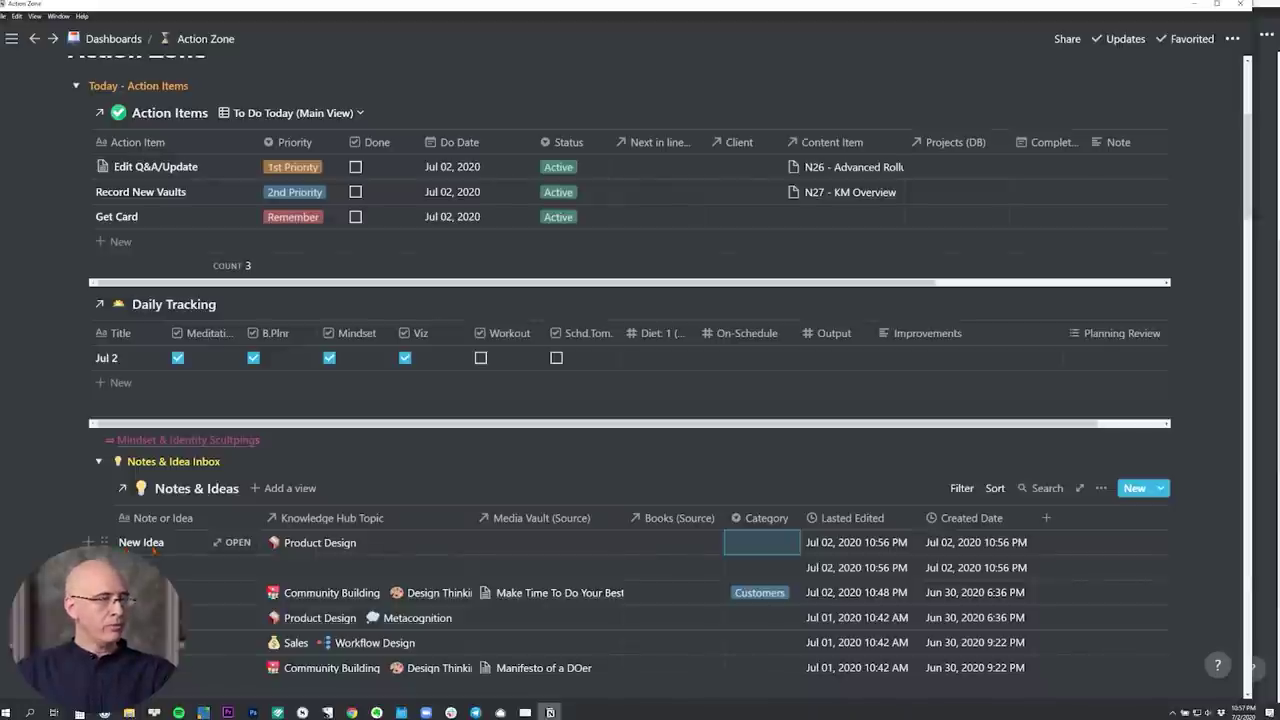
left_click(762, 542)
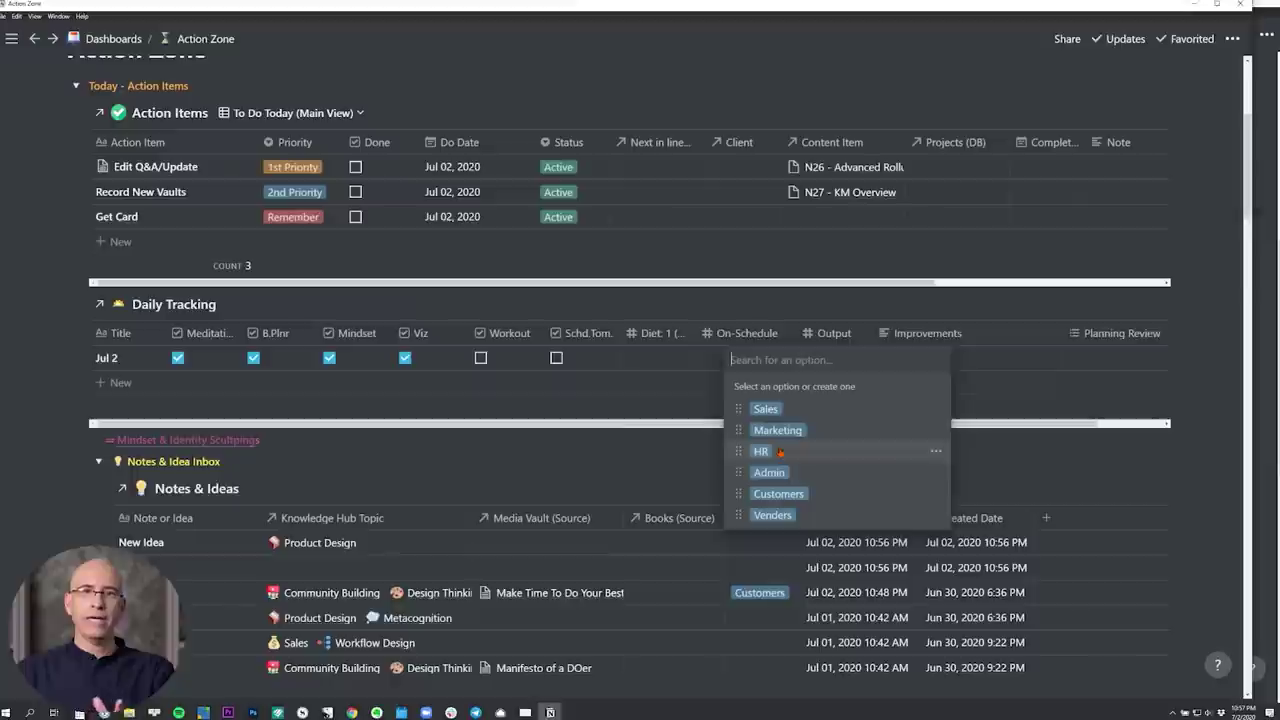
left_click(577, 481)
Look up New Knowledge in the New Idea row's Knowledge Hub Topic relation, and close it without creating a page.
left_click(320, 542)
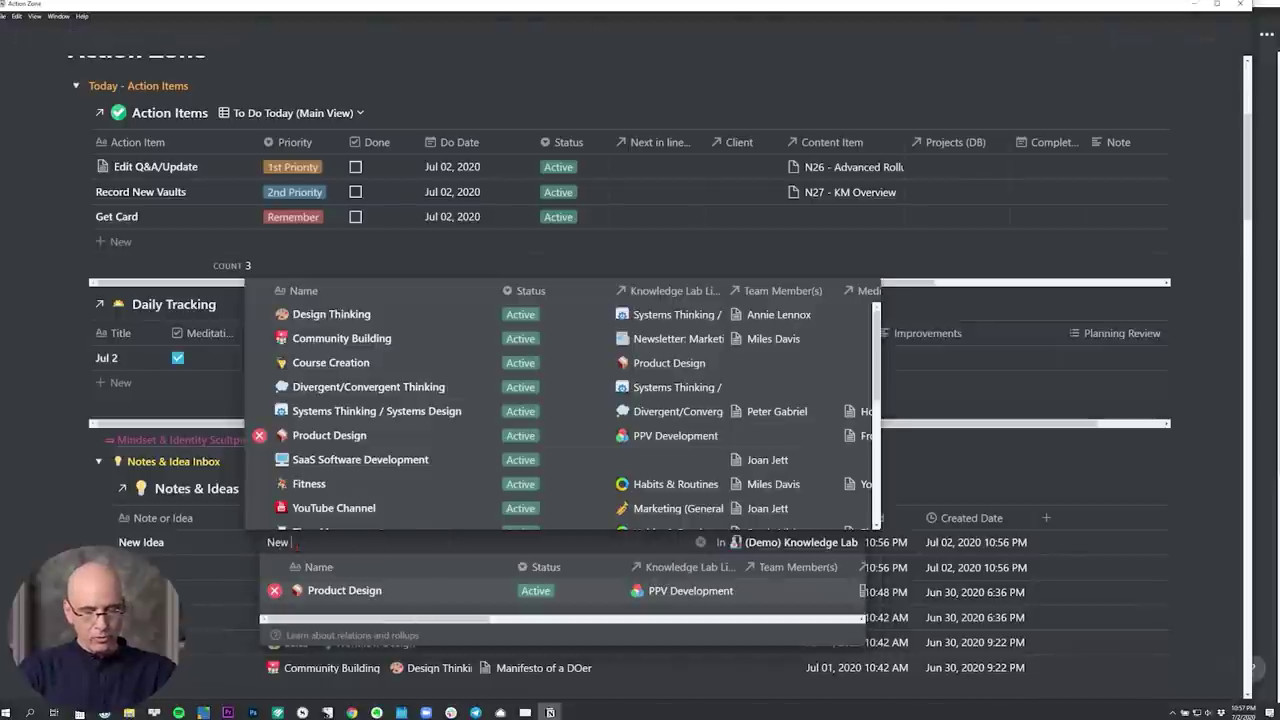
type("New Knowledge")
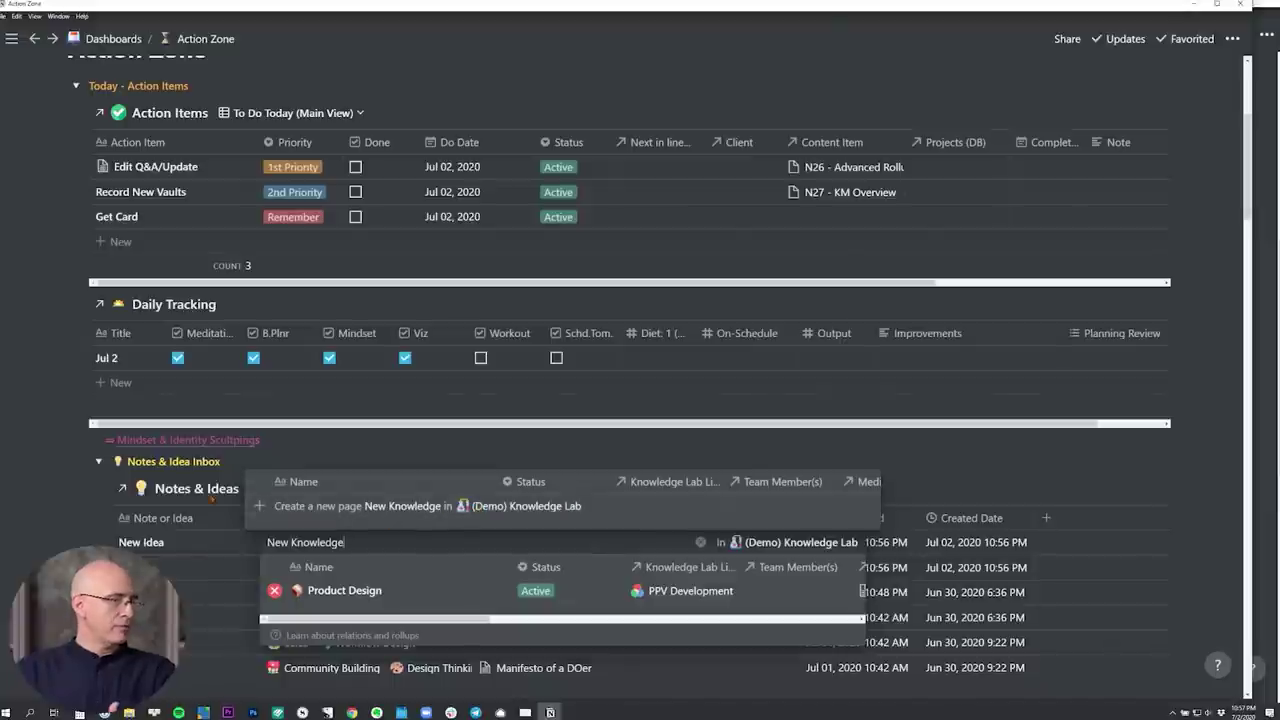
key("Escape")
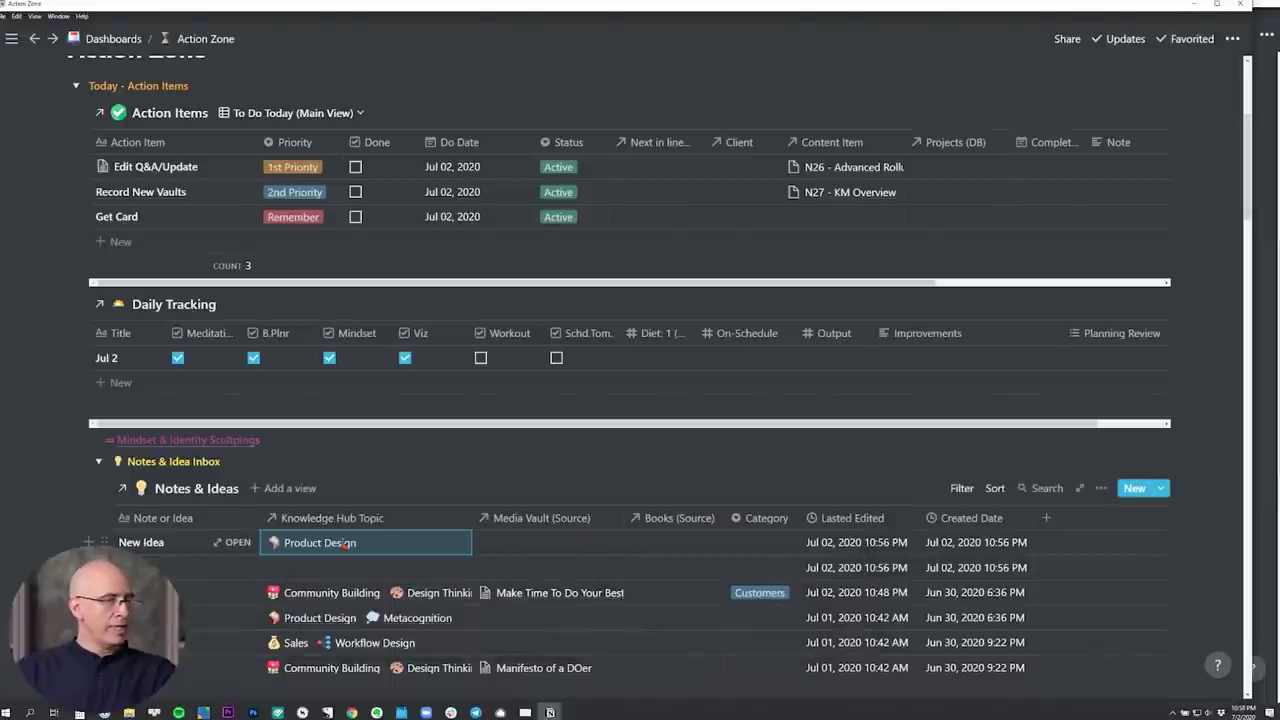